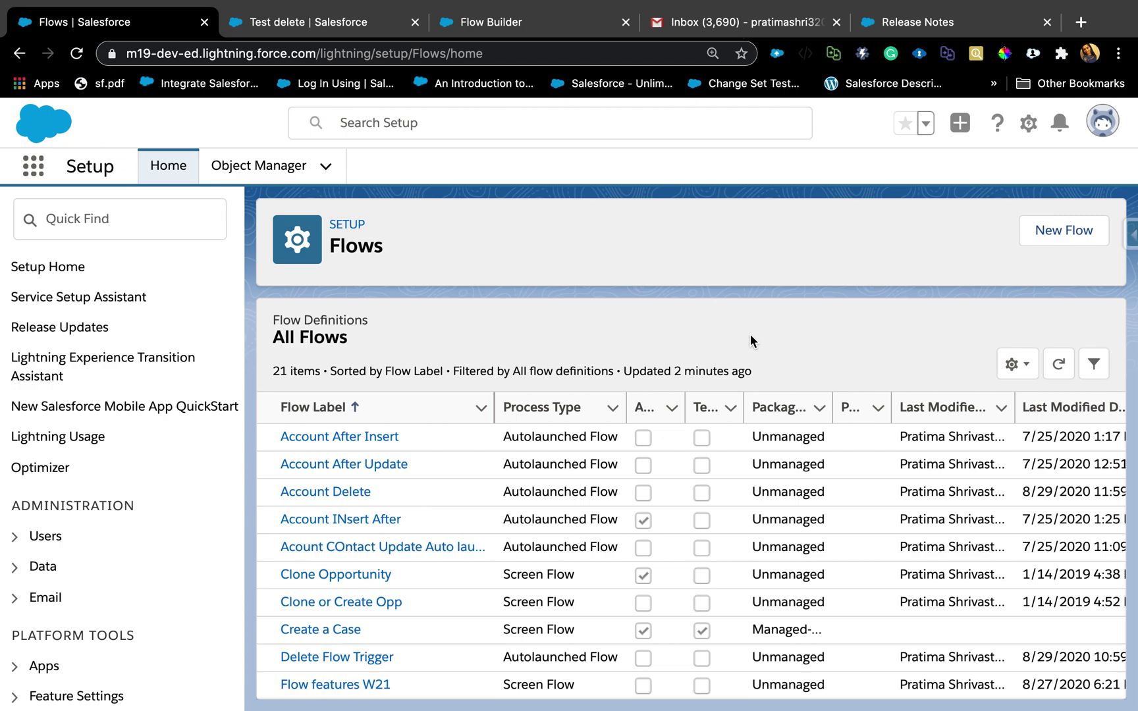
# Switch from the Flows list to the Test delete account record page.
pyautogui.click(349, 24)
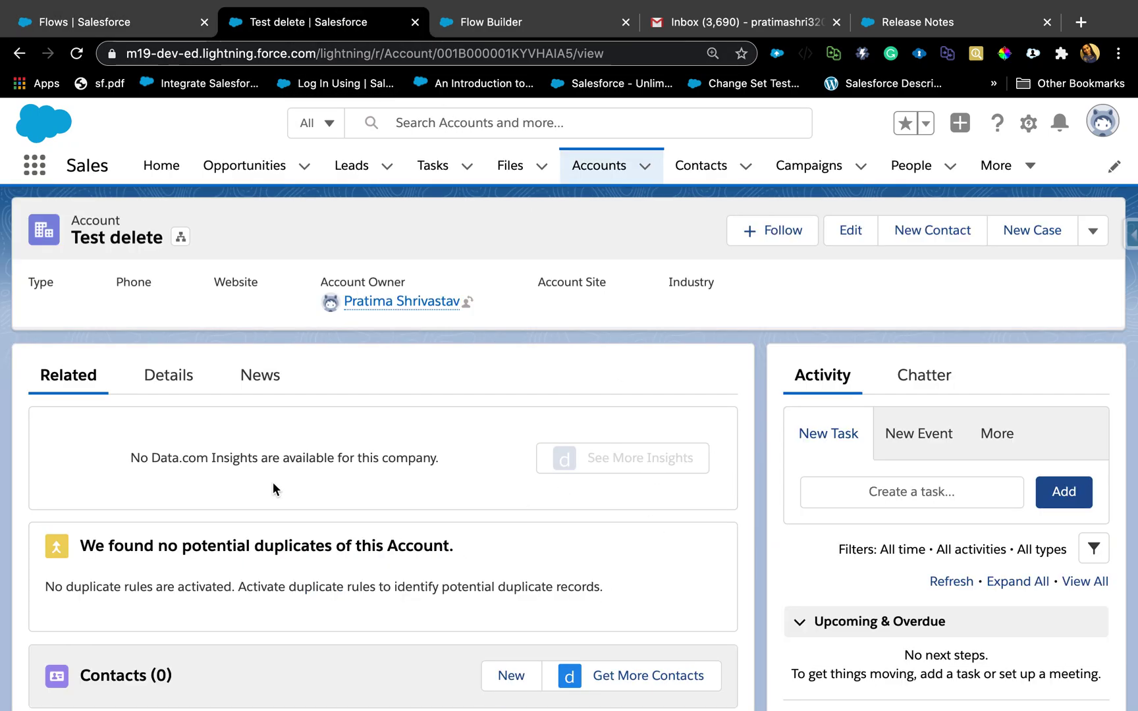
# Review the Test delete account's detail fields, then return to the Flows list.
pyautogui.click(172, 387)
pyautogui.scroll(-7, 204, 636)
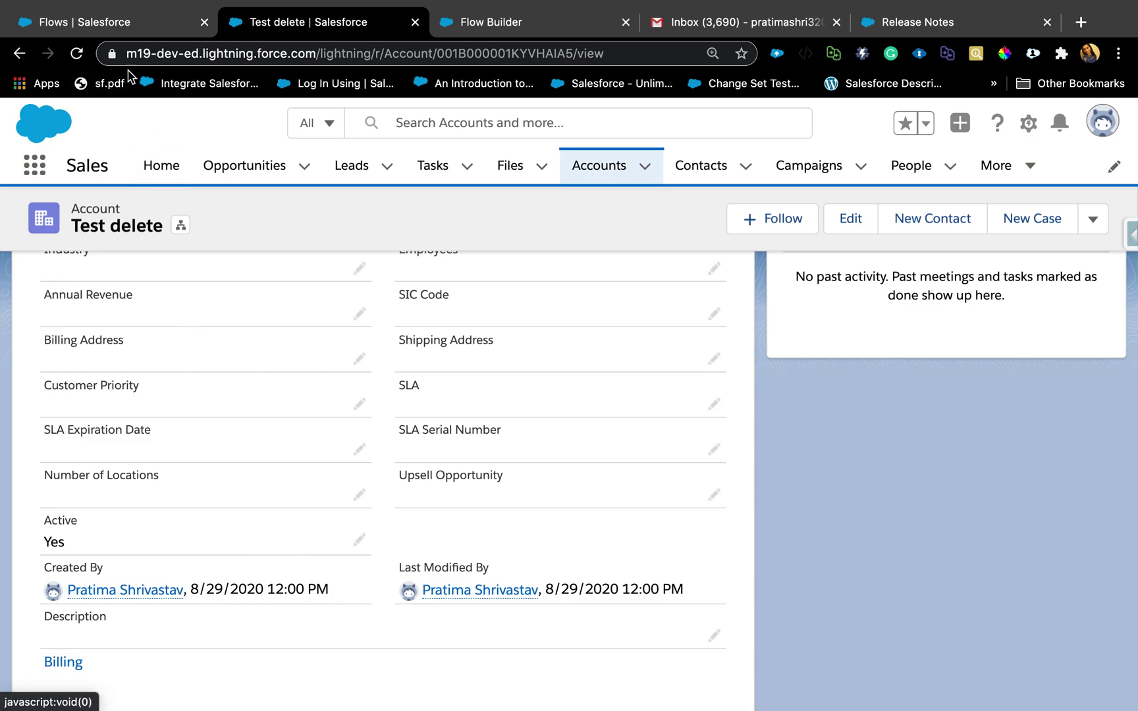
pyautogui.click(121, 22)
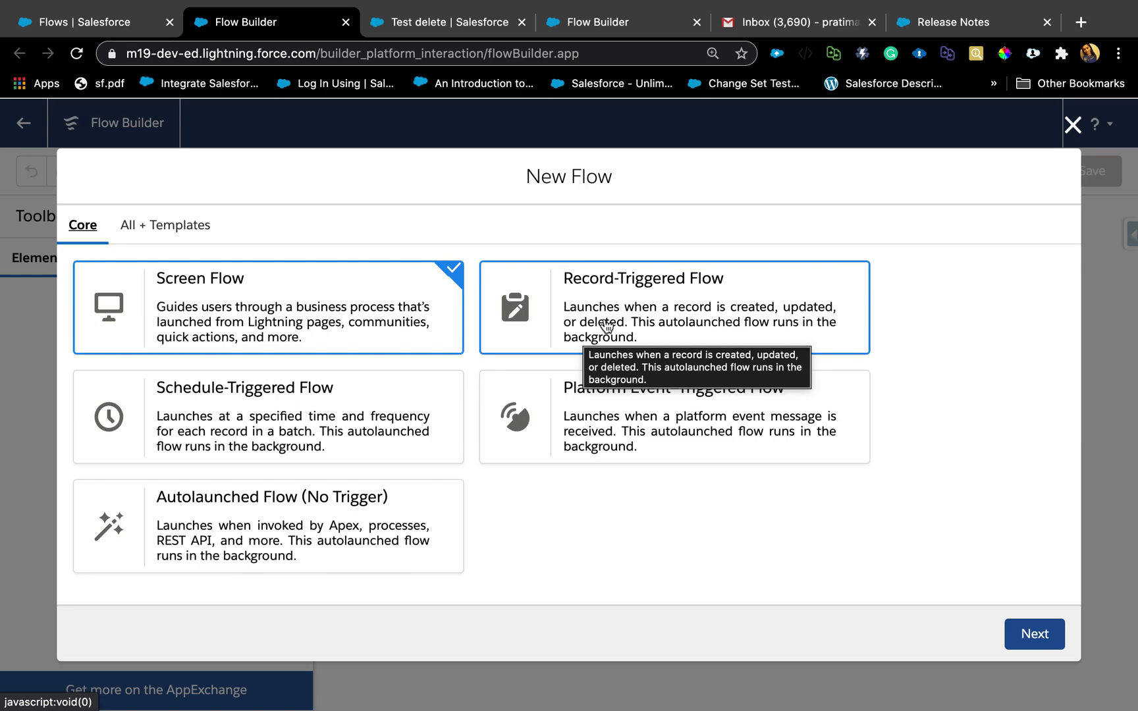
# Create a Record-Triggered Flow laid out on the Freeform canvas.
pyautogui.click(607, 326)
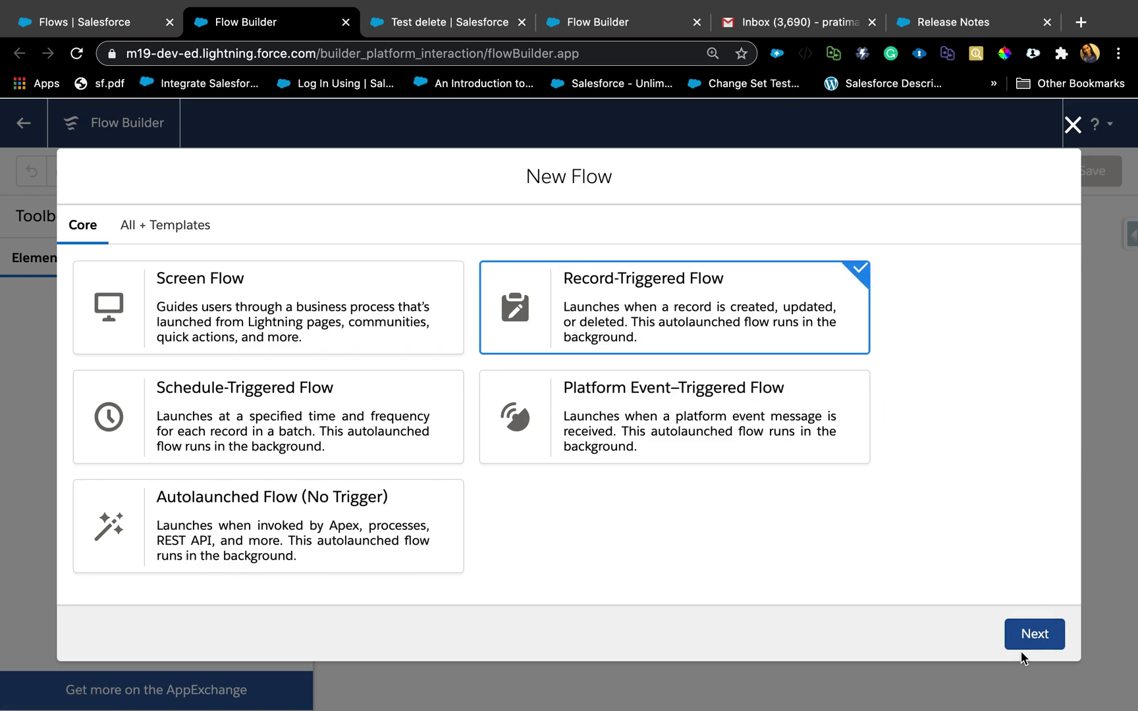
pyautogui.click(1028, 635)
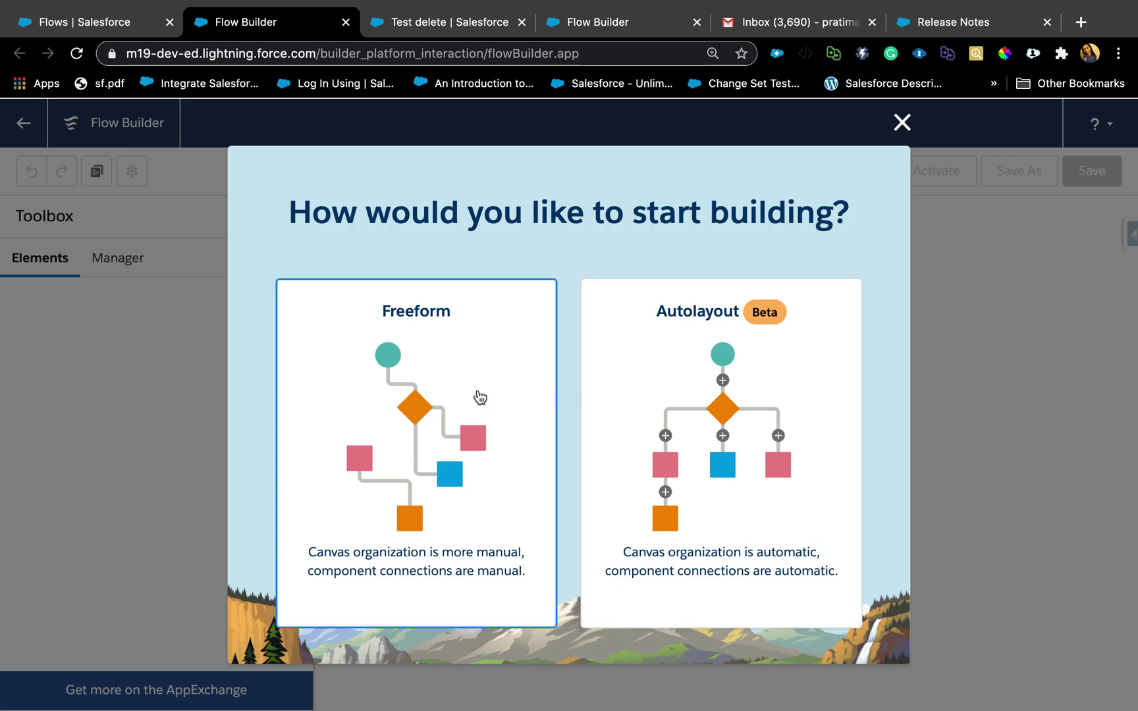
pyautogui.click(476, 396)
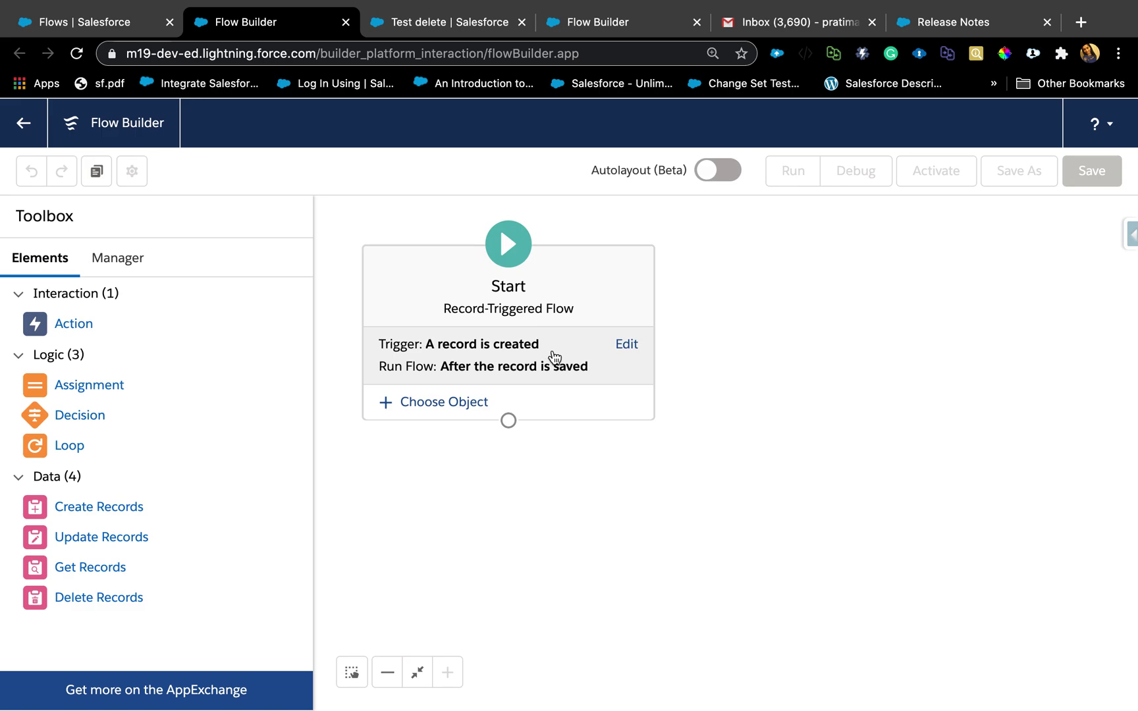
# Set the Start trigger to 'A record is deleted', running before the record is deleted.
pyautogui.click(630, 351)
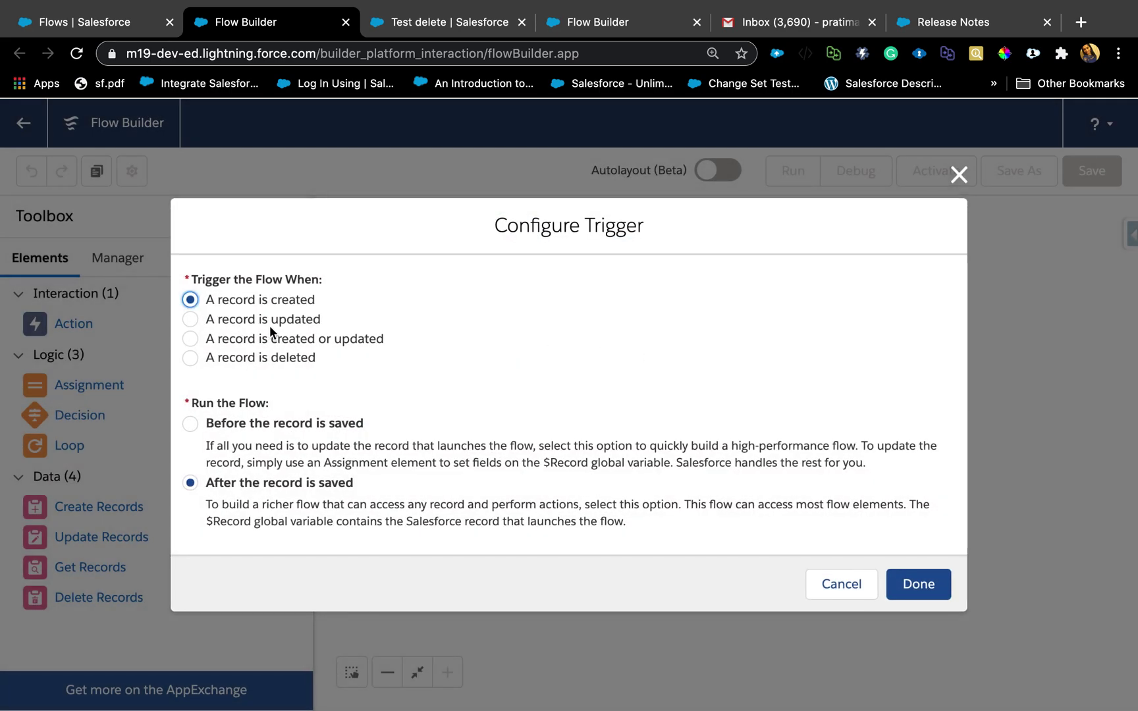
pyautogui.click(190, 358)
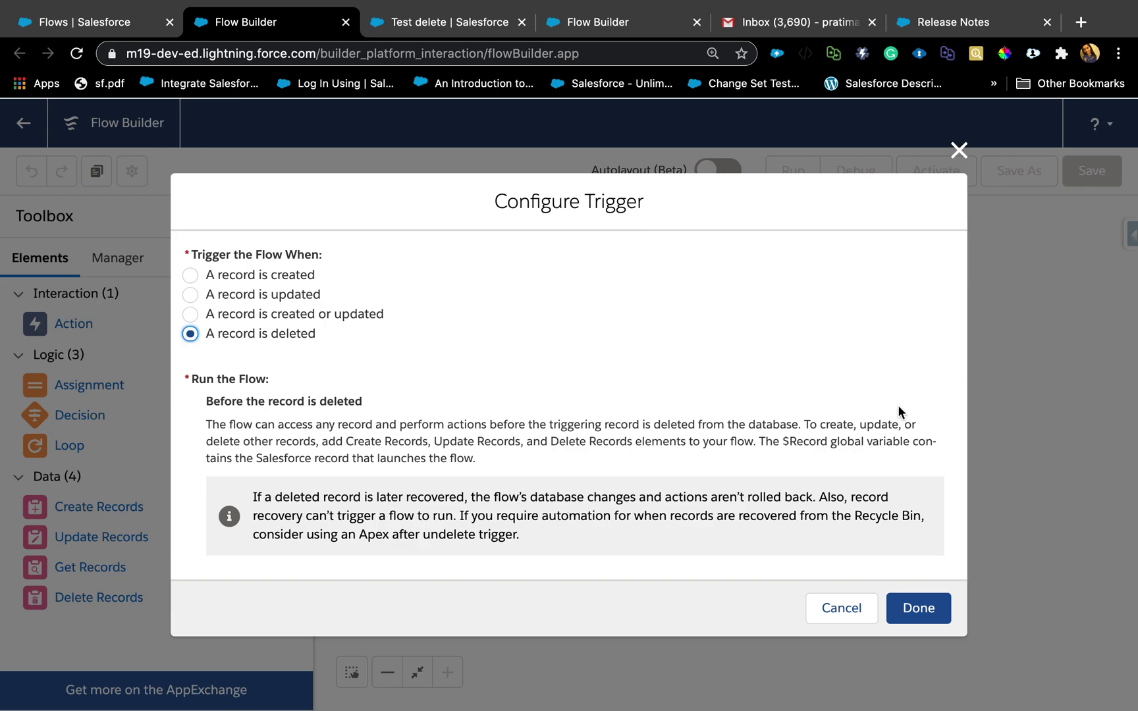
pyautogui.doubleClick(817, 443)
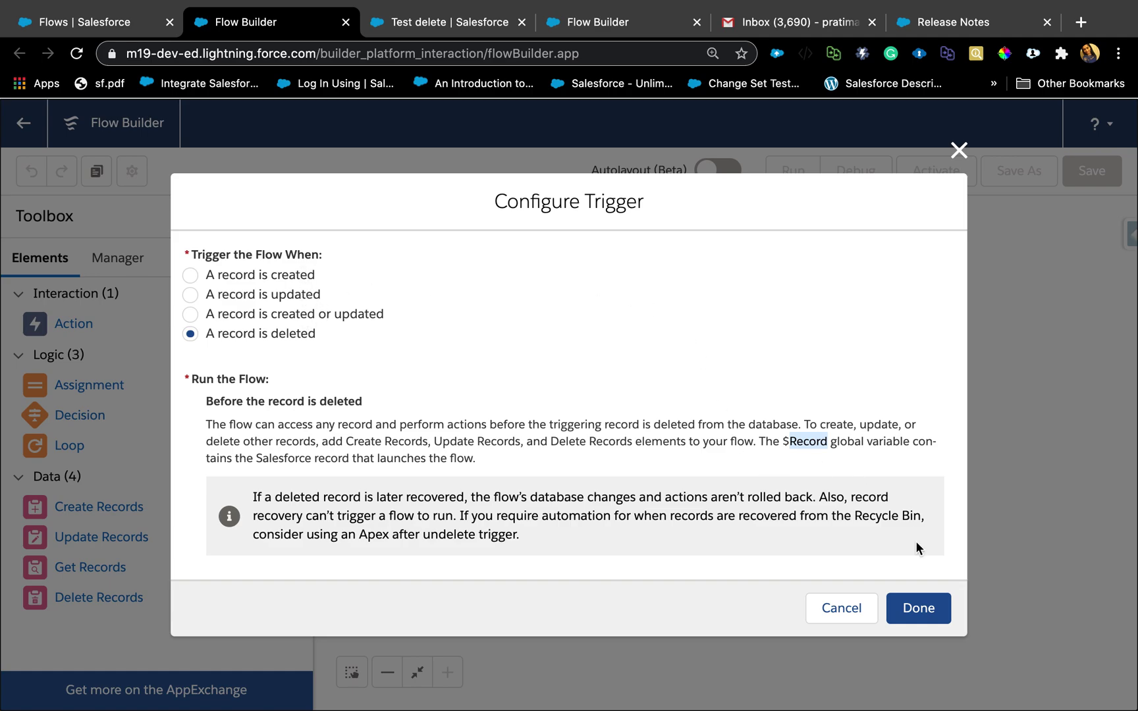
pyautogui.click(919, 609)
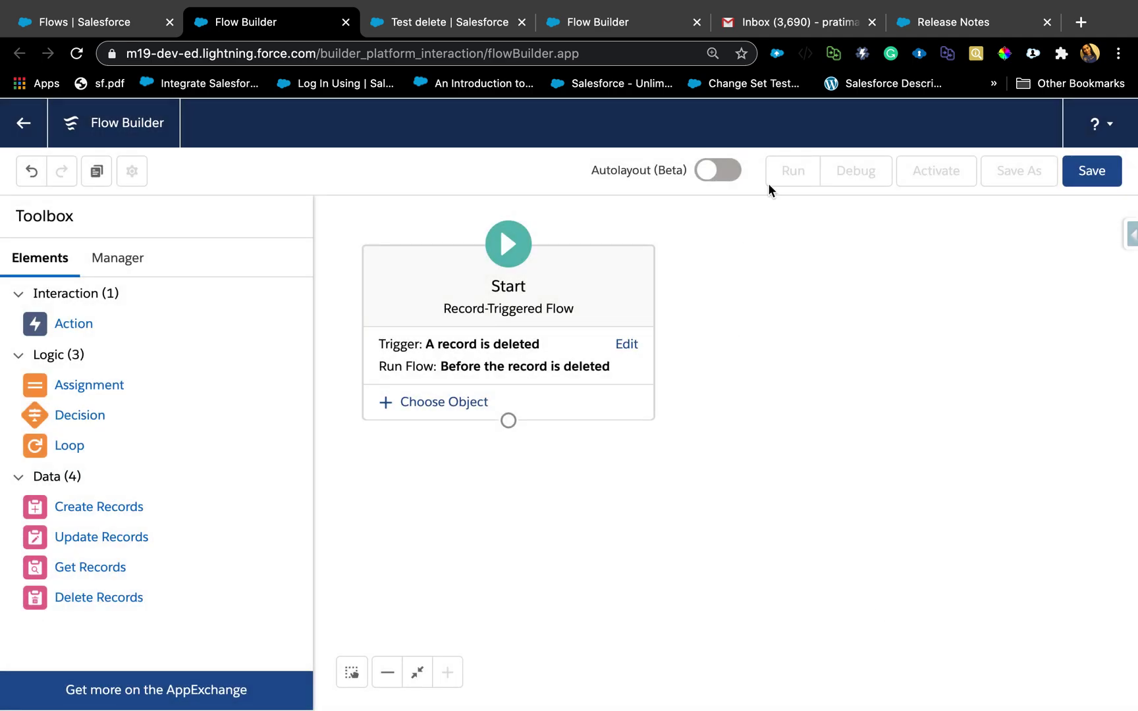
# Choose Account as the triggering object and view the Condition Requirements options.
pyautogui.click(473, 408)
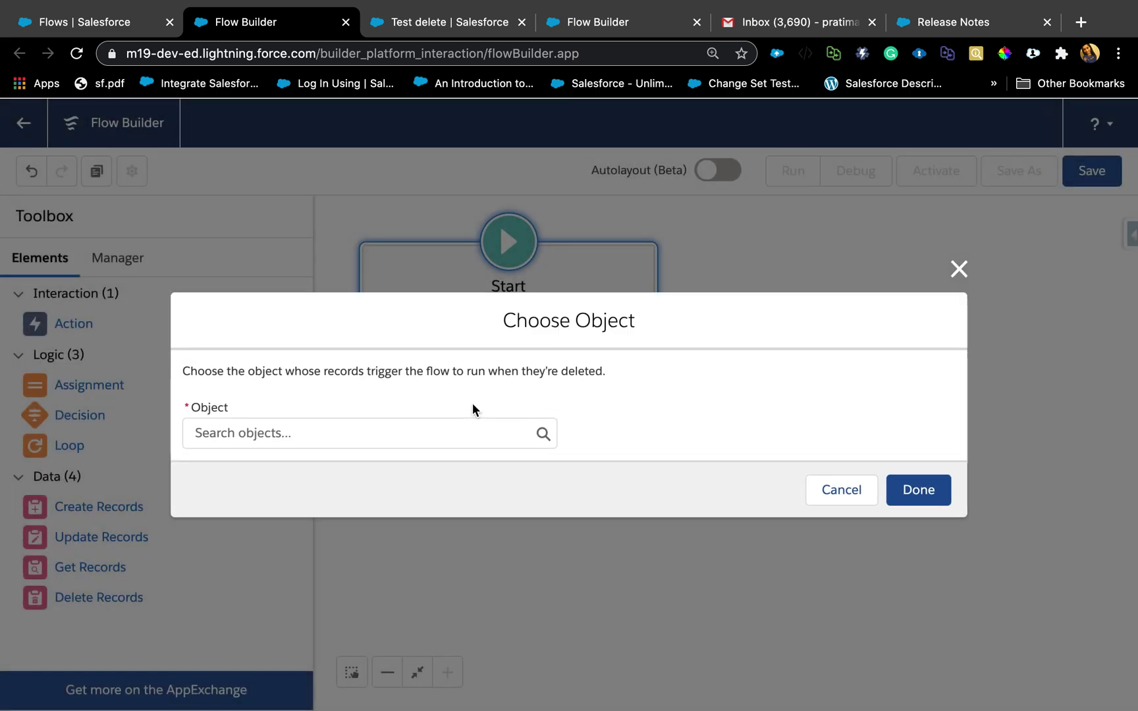
pyautogui.write('accoun')
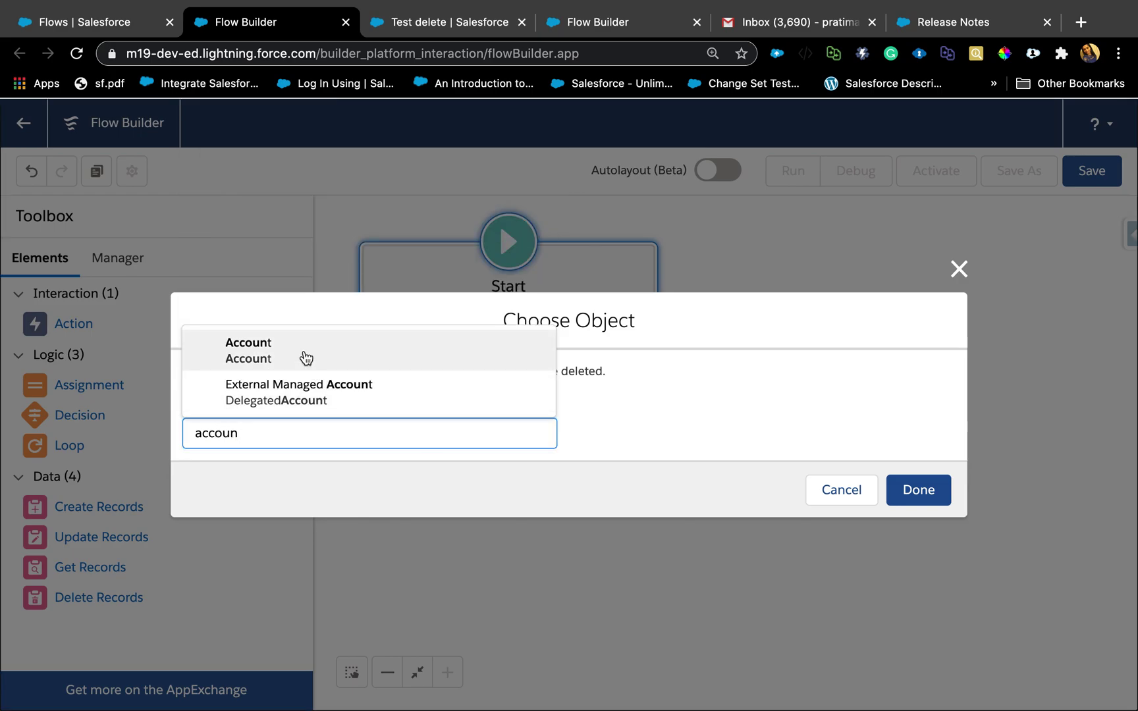
pyautogui.click(305, 355)
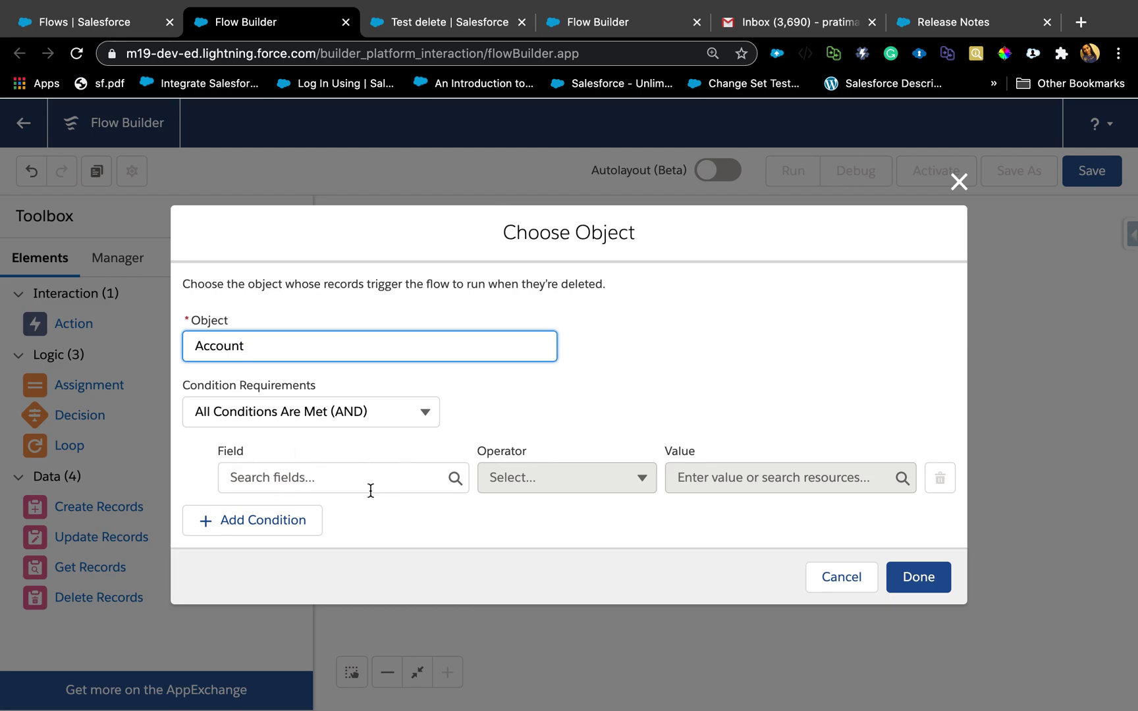
pyautogui.click(331, 421)
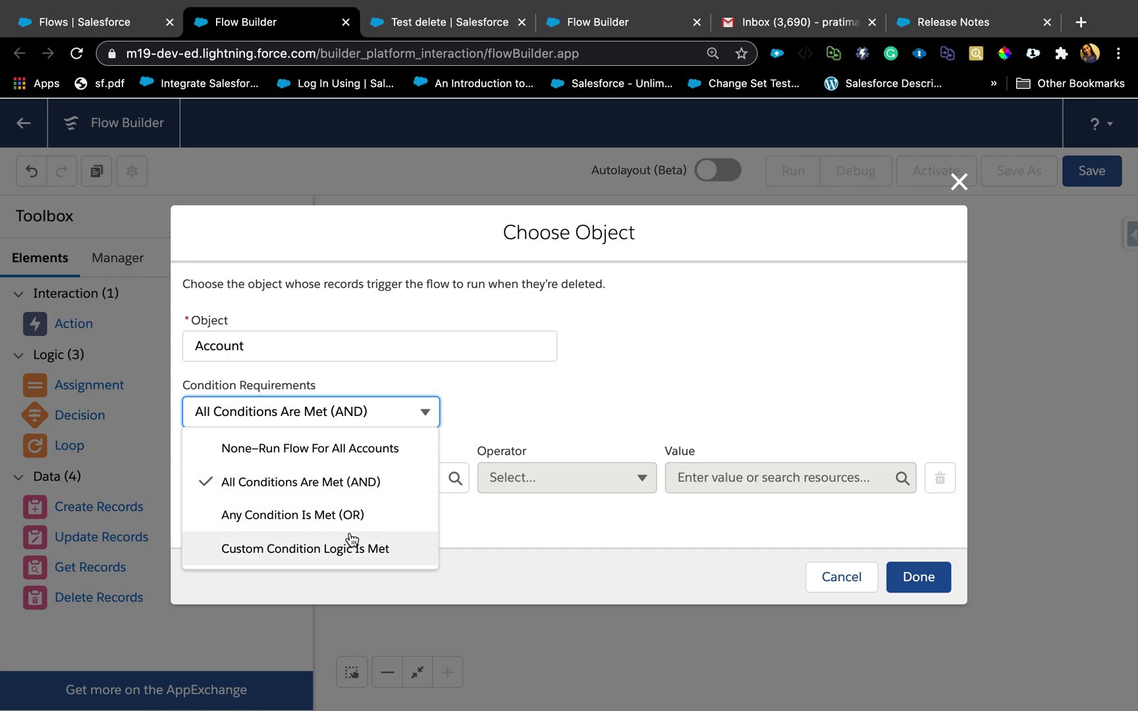
# Keep All Conditions Are Met (AND) and try the Type field as the condition.
pyautogui.click(333, 554)
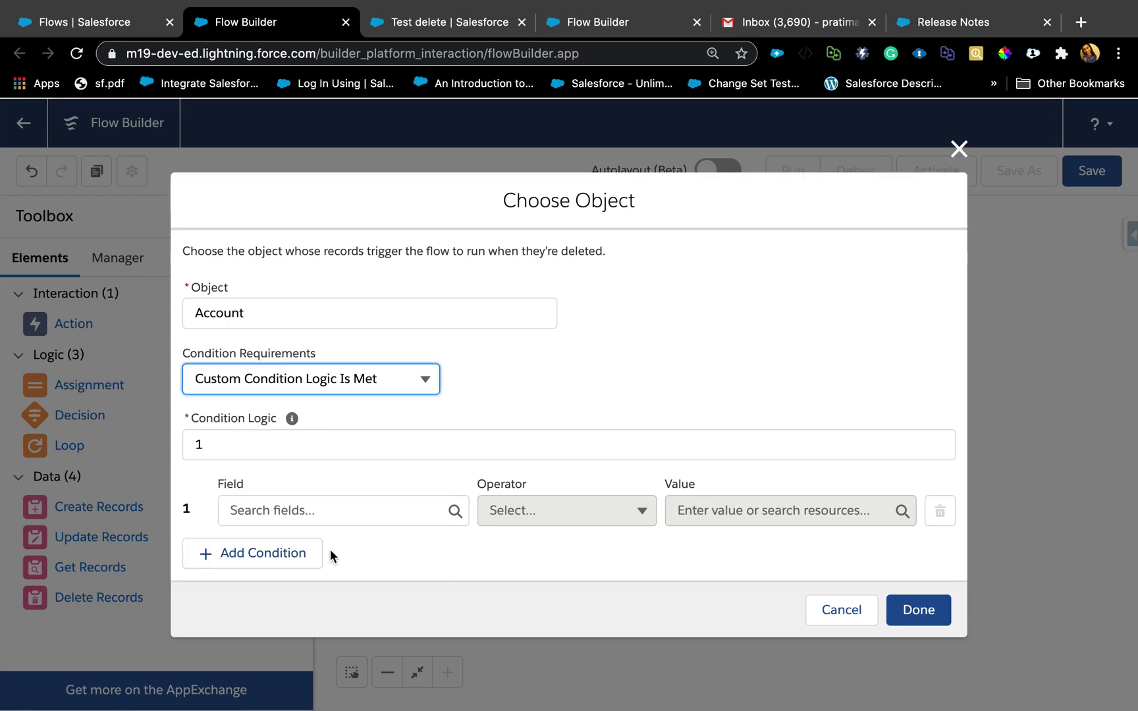
pyautogui.click(419, 388)
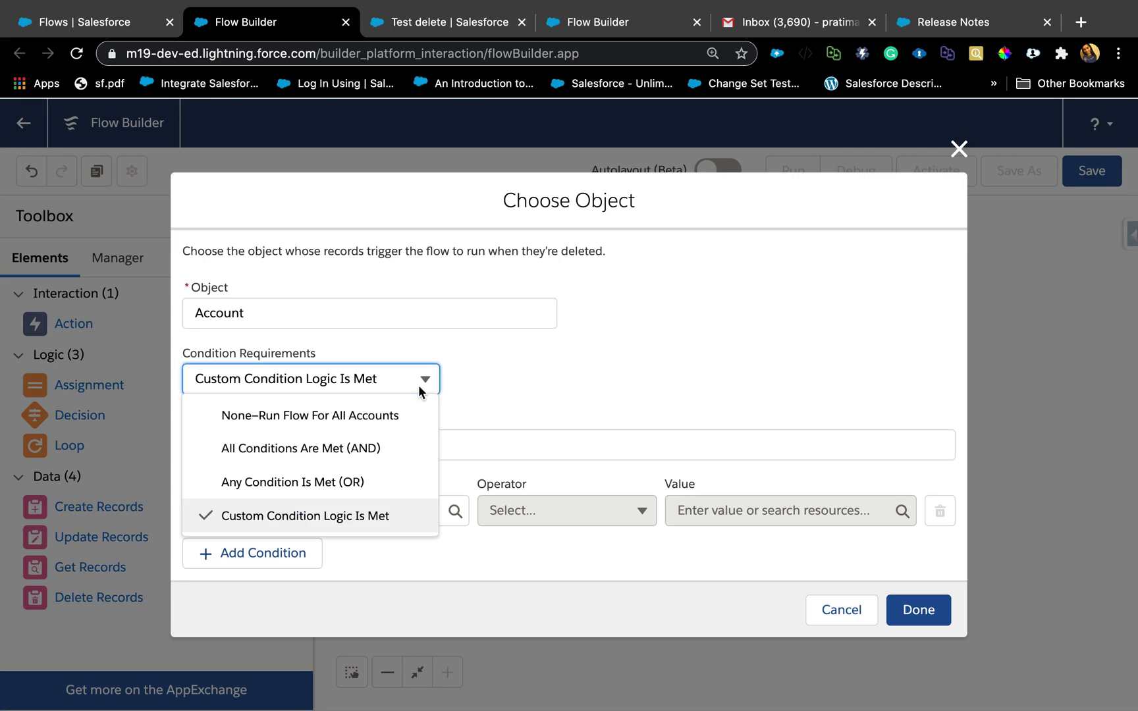
pyautogui.click(360, 449)
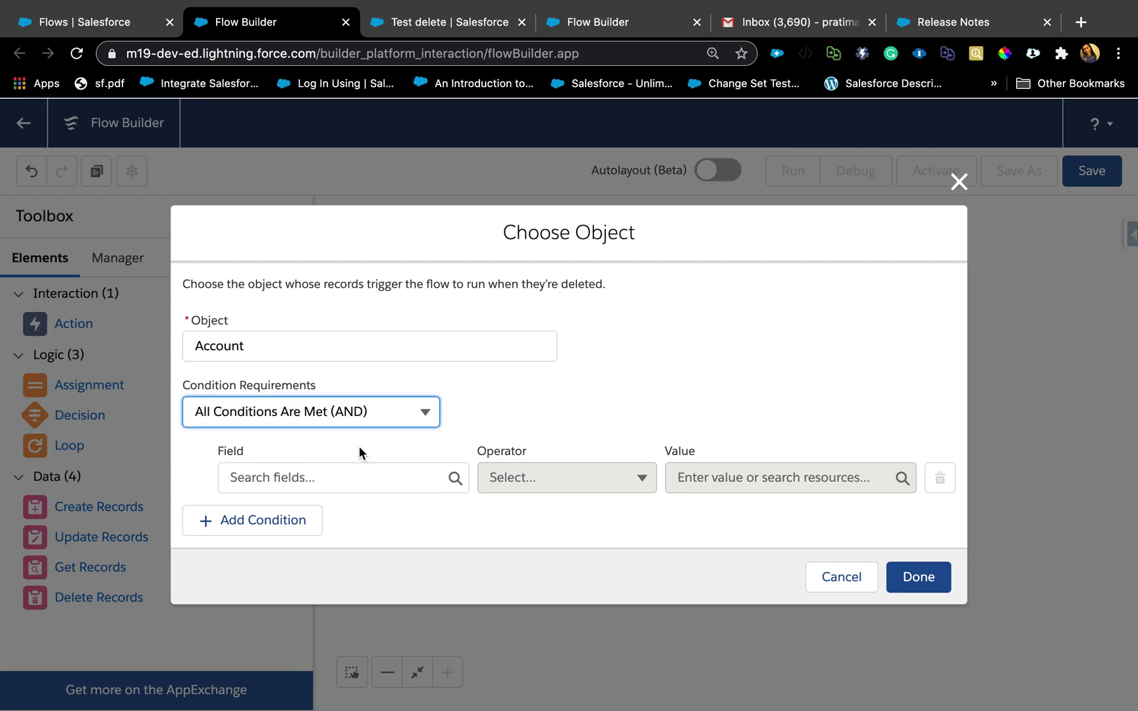
pyautogui.click(302, 475)
pyautogui.write('typ')
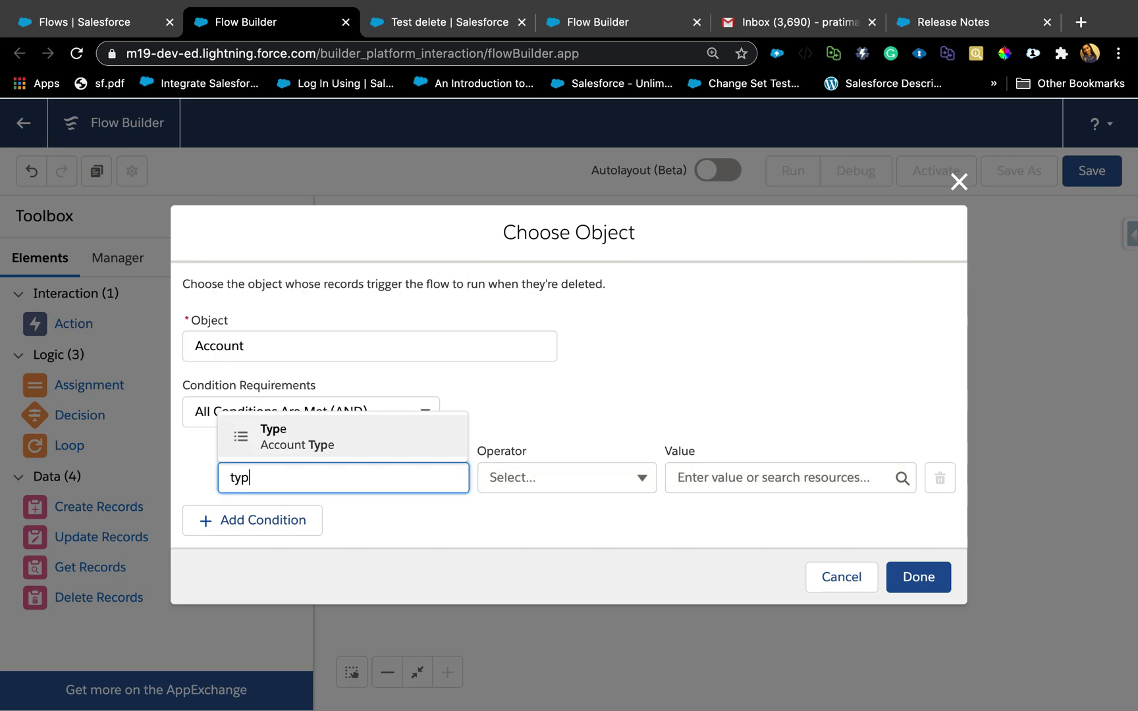
pyautogui.click(281, 447)
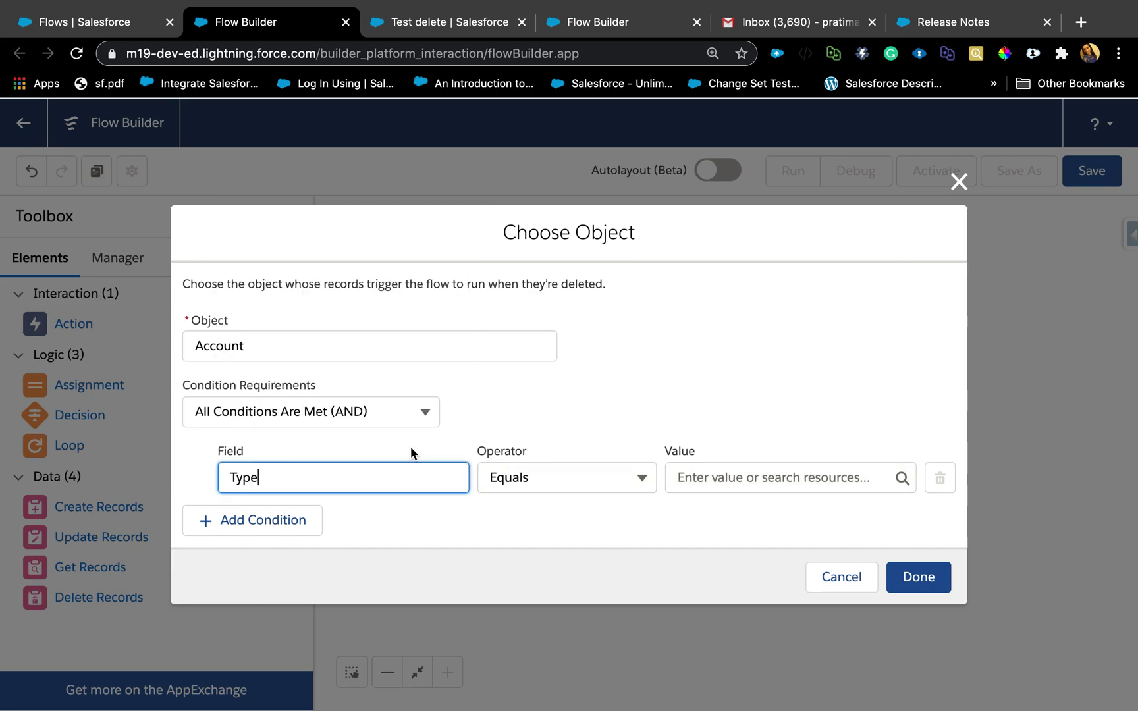
pyautogui.click(760, 472)
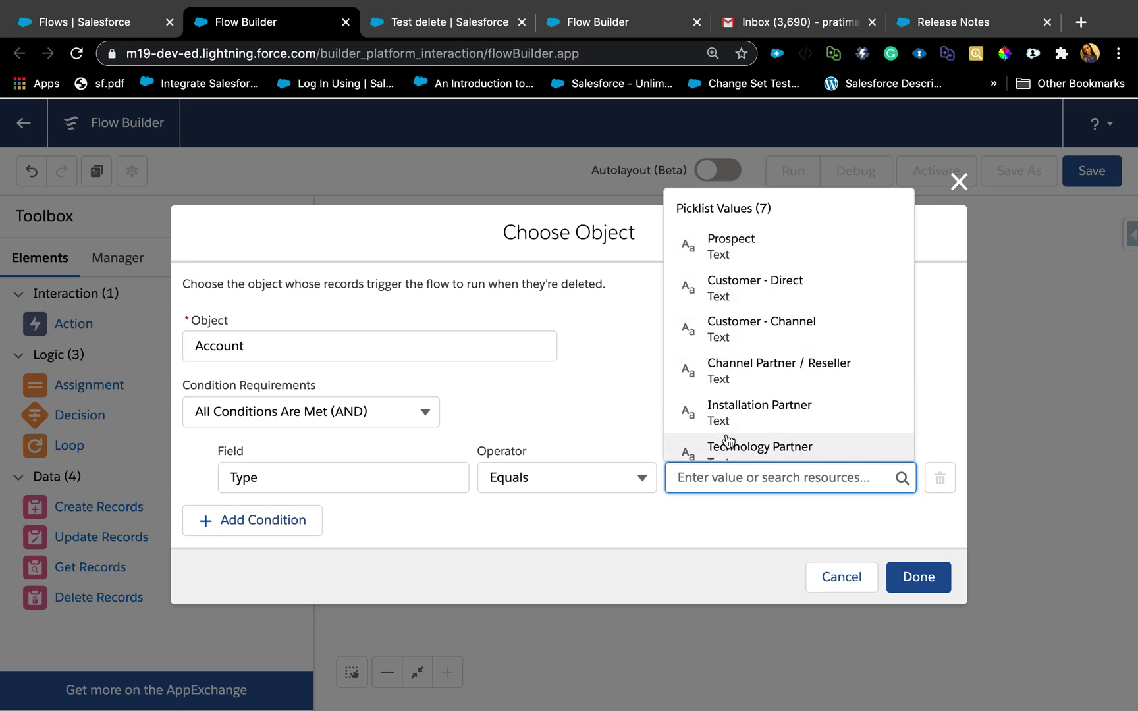
pyautogui.click(426, 471)
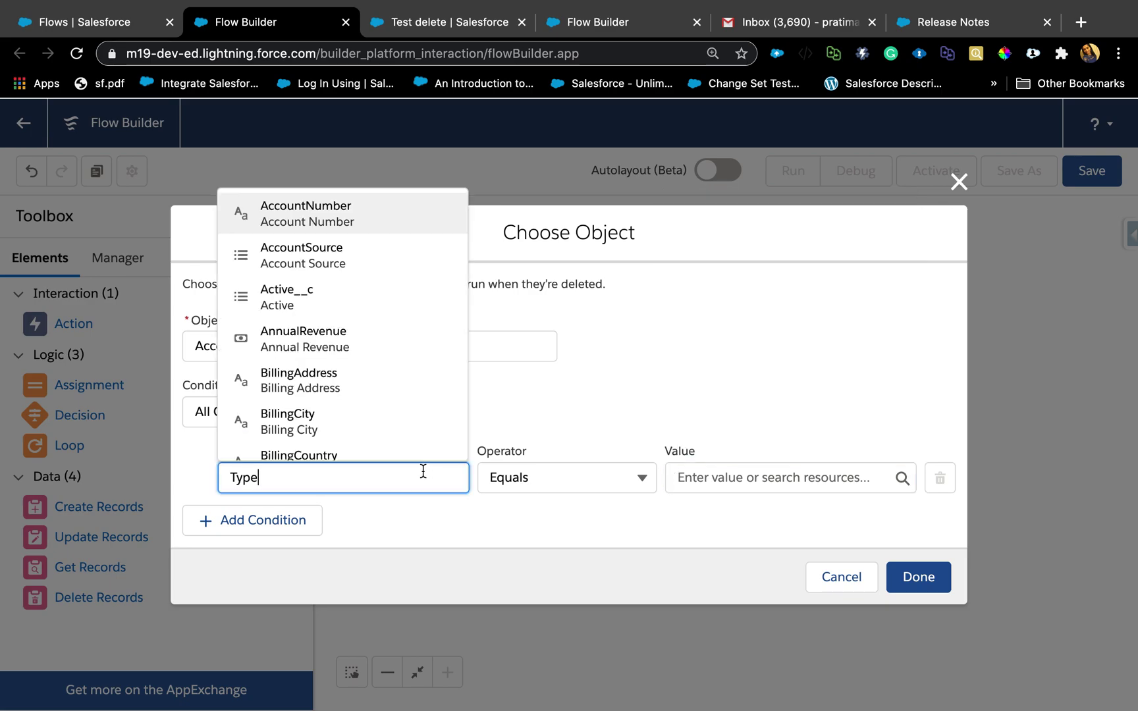
# Change the condition to Active__c Equals Yes and save the trigger settings.
pyautogui.doubleClick(257, 477)
pyautogui.write('act')
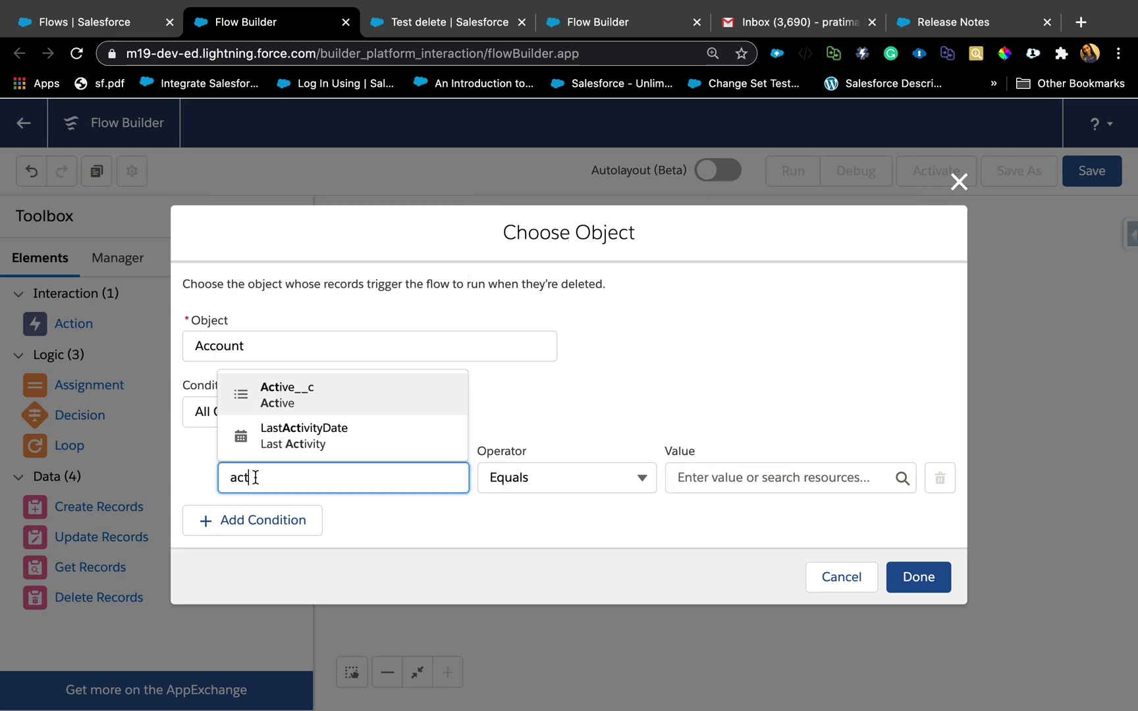
pyautogui.click(295, 399)
pyautogui.click(754, 477)
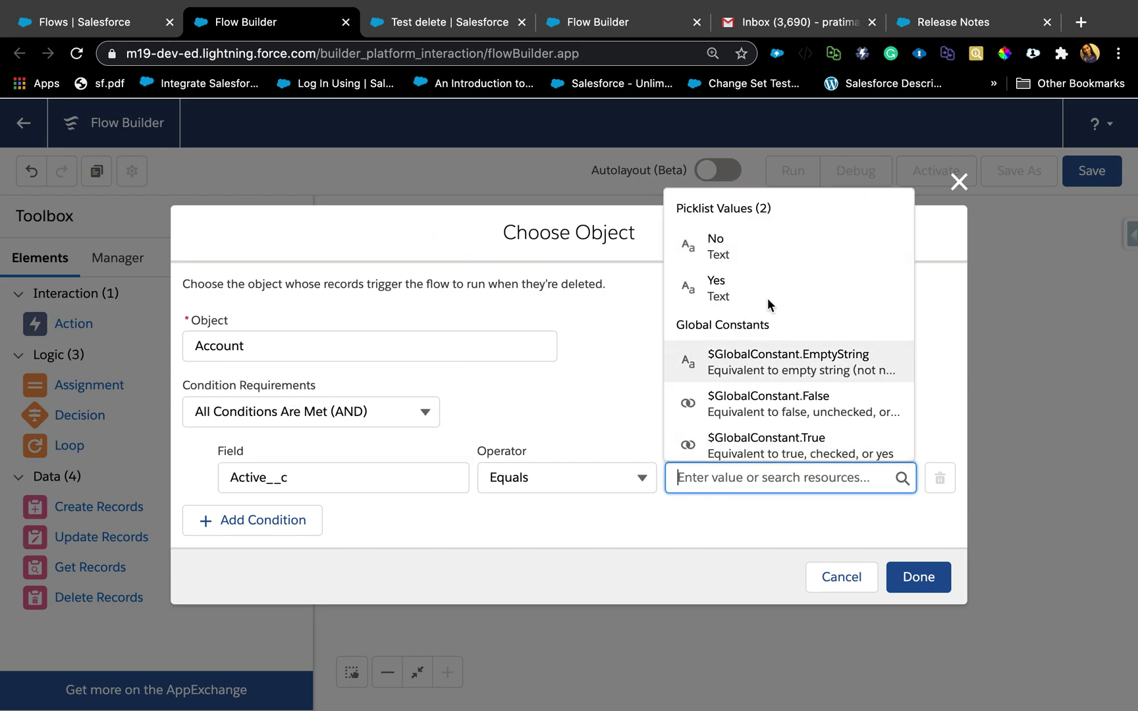
pyautogui.click(746, 294)
pyautogui.click(792, 389)
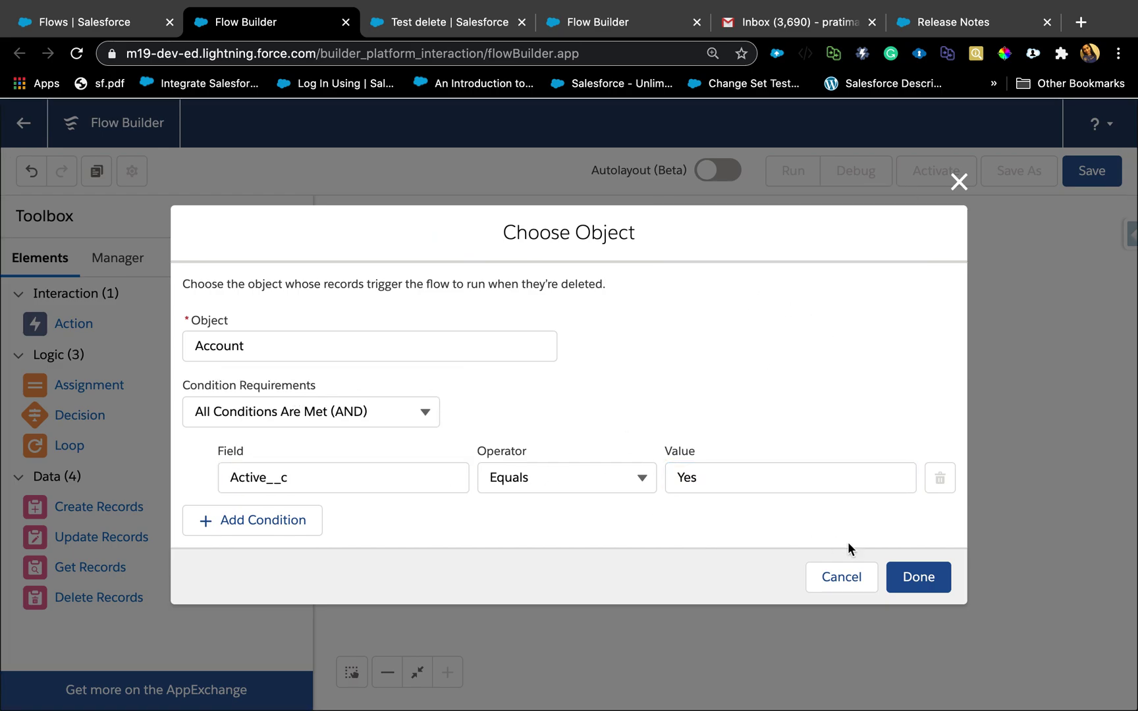
pyautogui.click(899, 580)
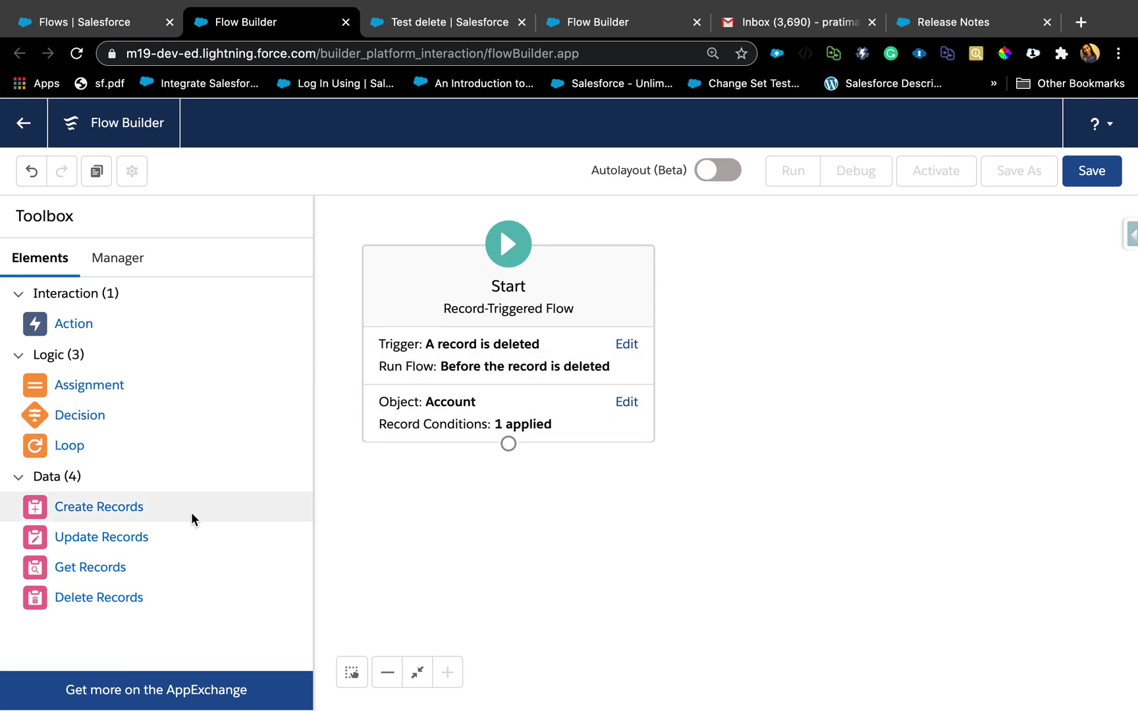
# Add a Send Email action to the flow canvas.
pyautogui.moveTo(72, 329); pyautogui.dragTo(482, 521)
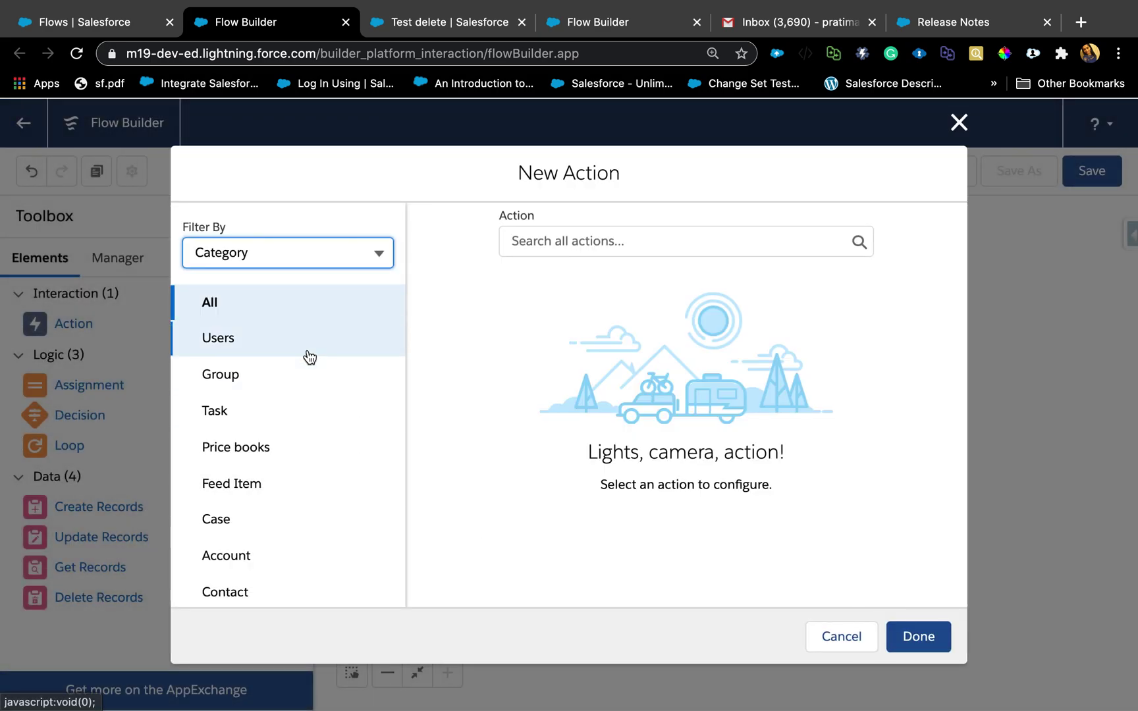
pyautogui.click(589, 243)
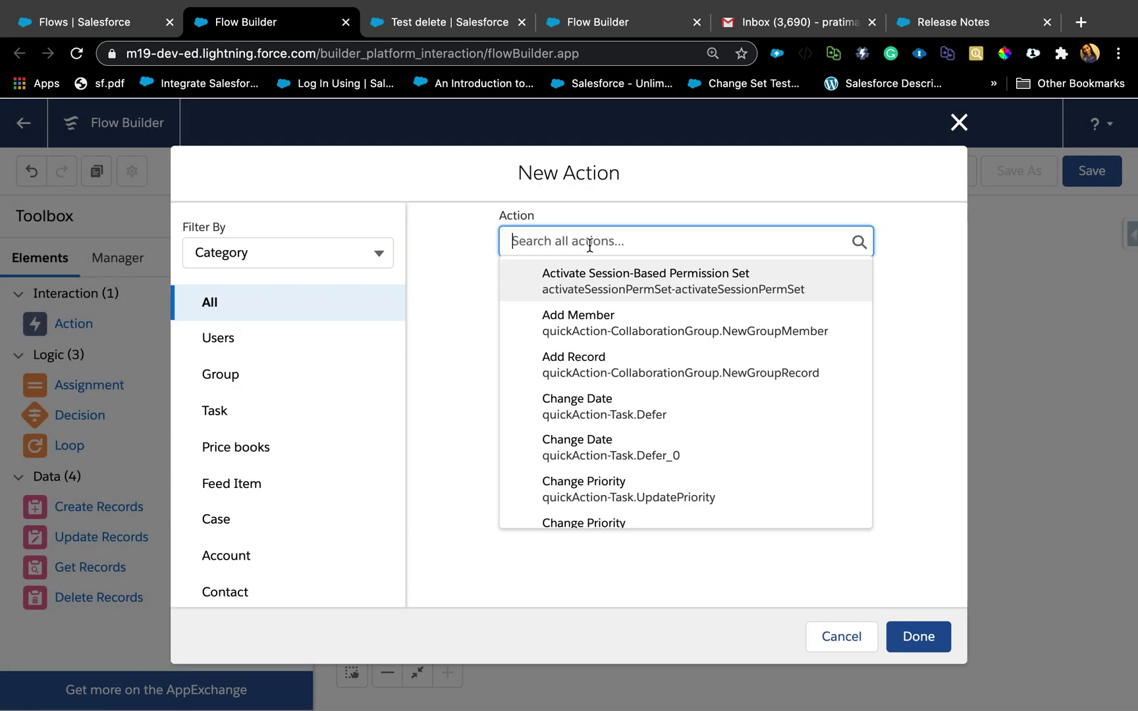
pyautogui.write('email')
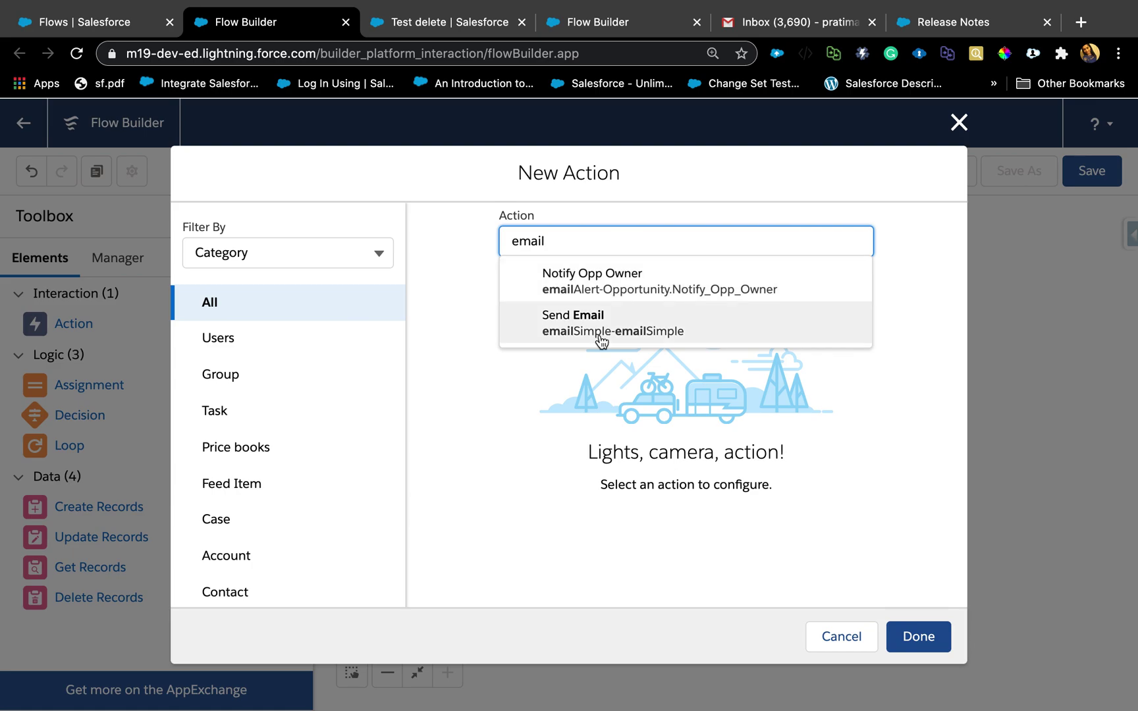
pyautogui.click(600, 335)
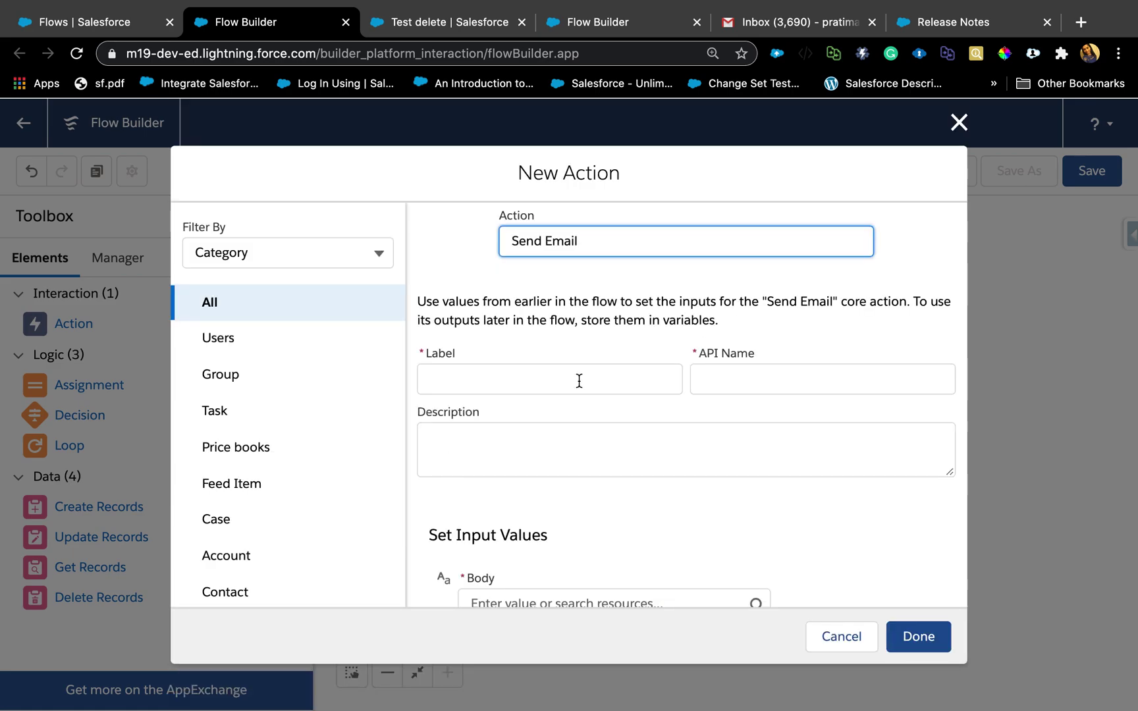
# Label the email action Notify and start a new resource for its Body.
pyautogui.click(579, 380)
pyautogui.write('No')
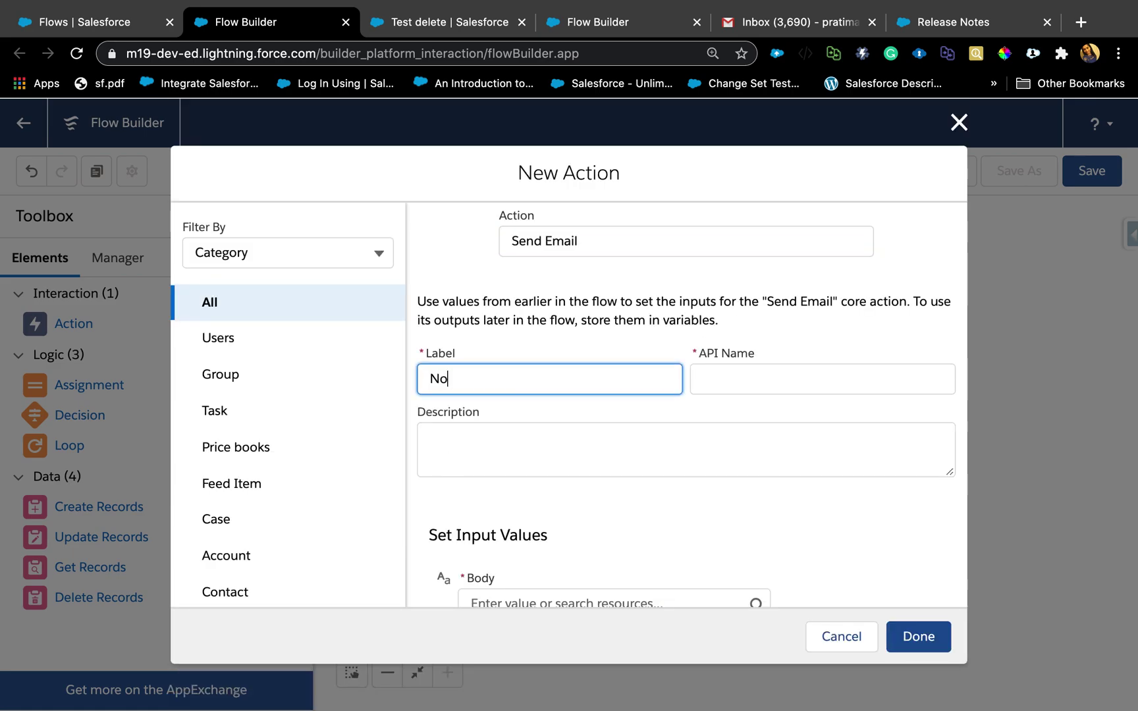
pyautogui.write('tfi')
pyautogui.write('y')
pyautogui.scroll(-3, 567, 492)
pyautogui.click(514, 514)
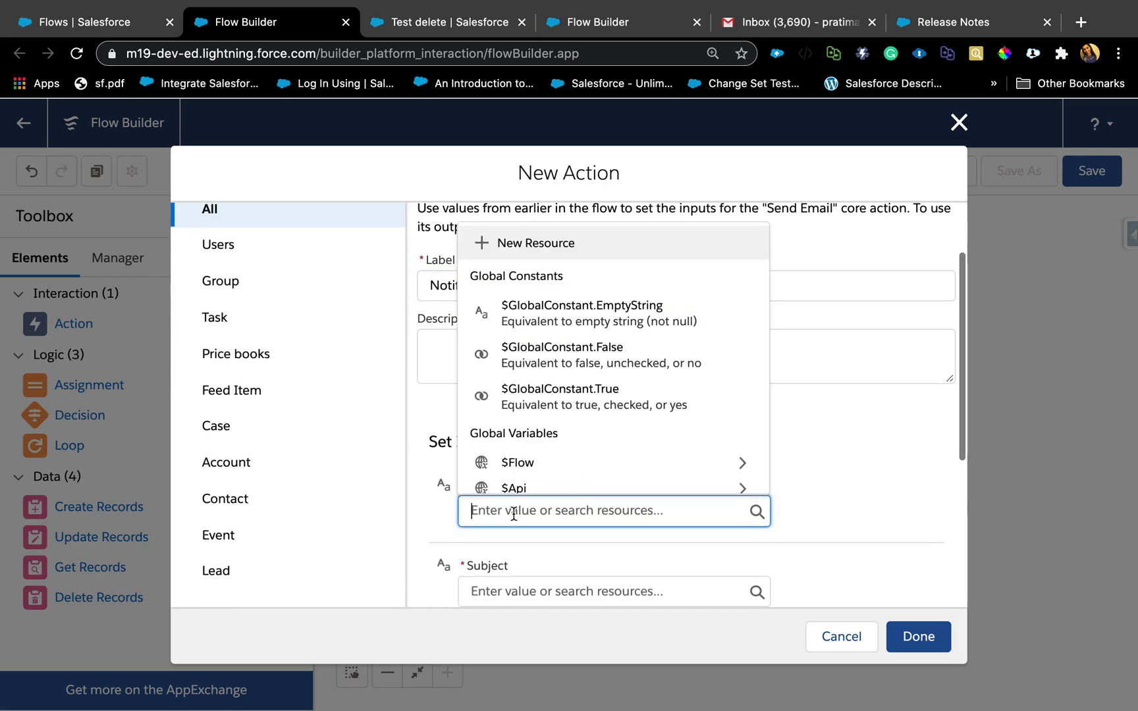
pyautogui.click(584, 242)
# Create a Text Template resource with the API name EmailBody.
pyautogui.click(322, 341)
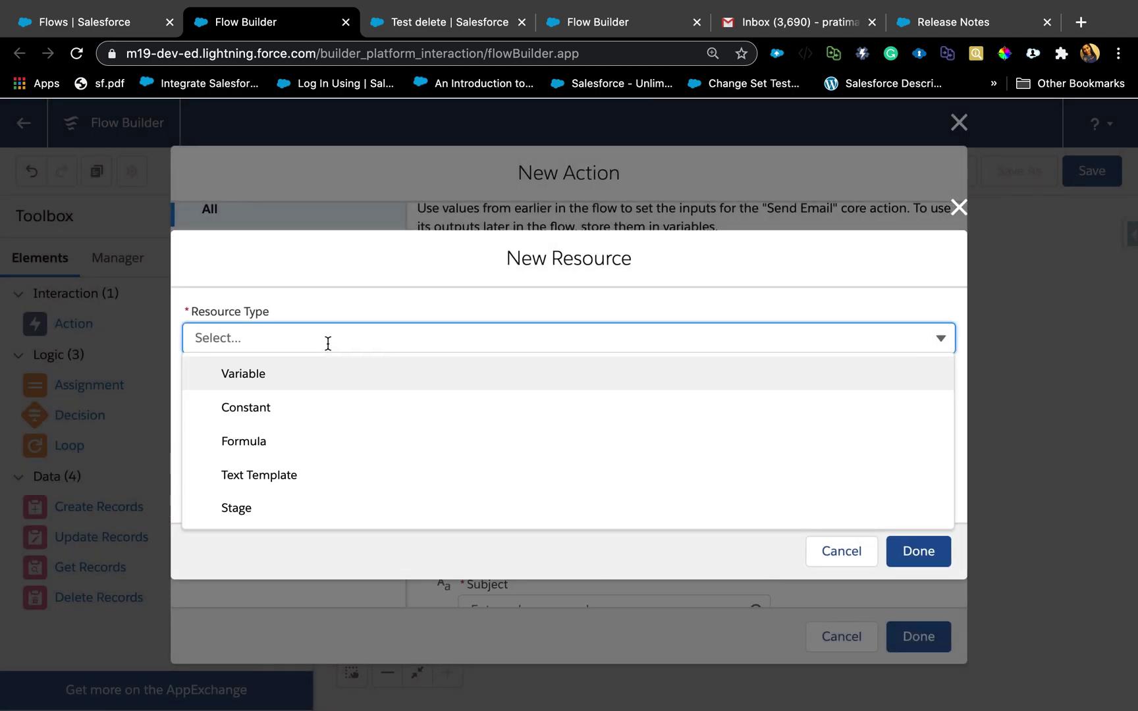
pyautogui.click(270, 475)
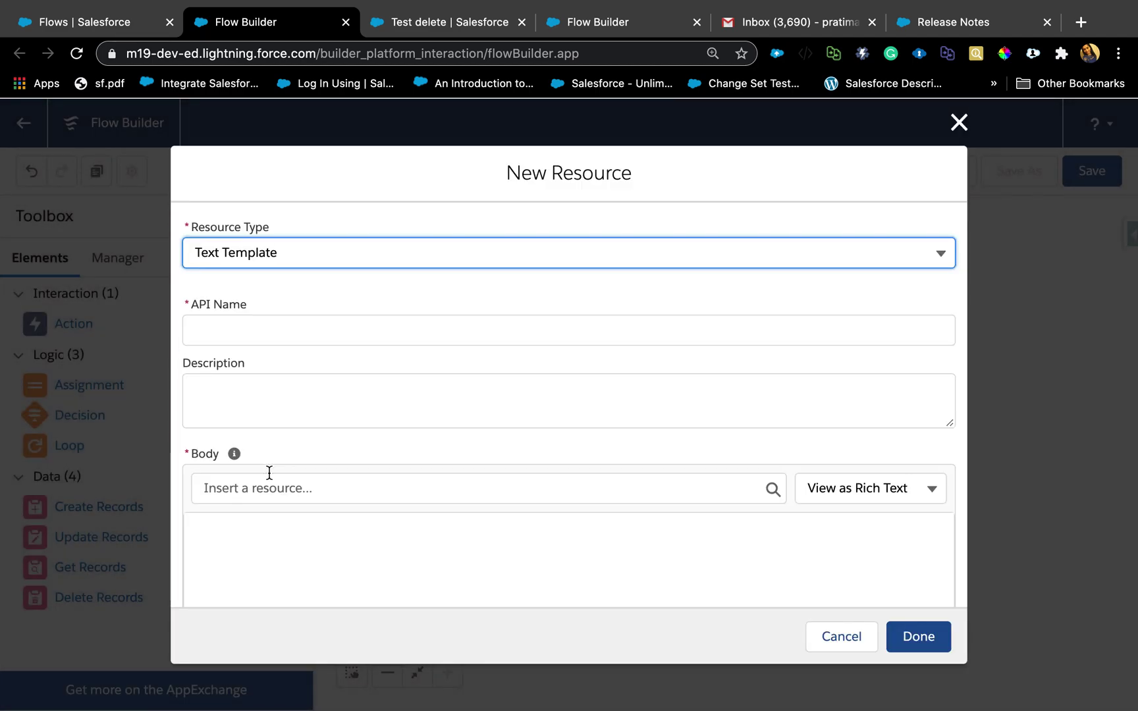
pyautogui.click(278, 326)
pyautogui.write('E')
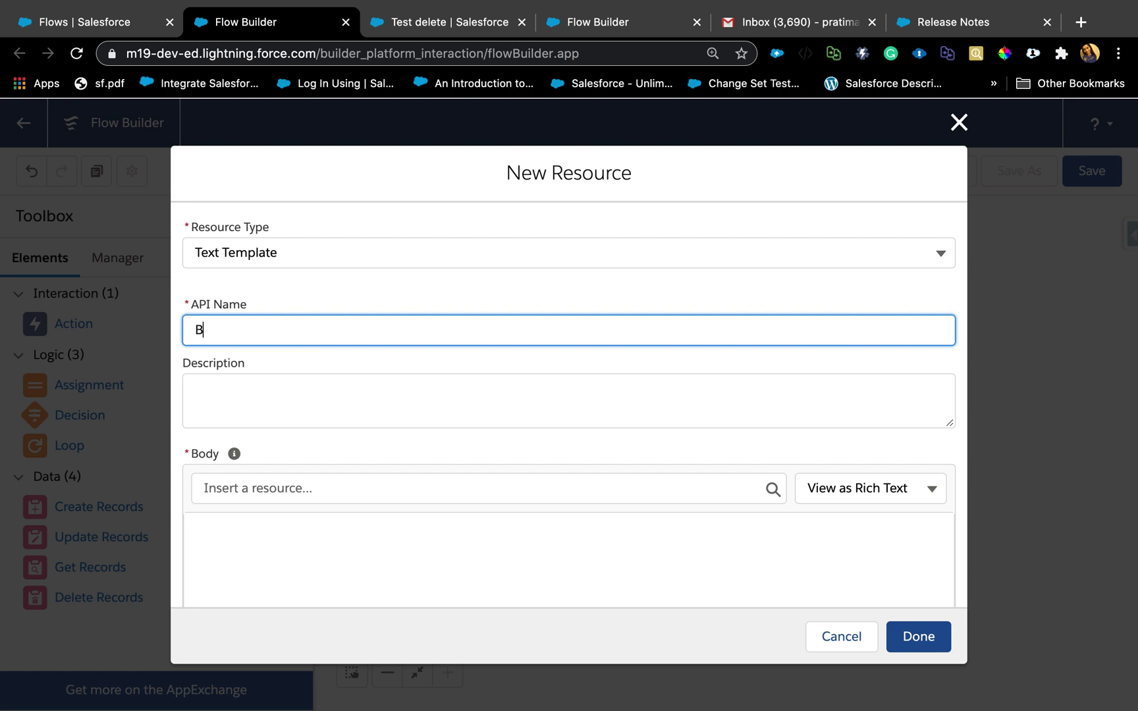
pyautogui.press('BackSpace')
pyautogui.write('EmailBody')
pyautogui.click(201, 416)
pyautogui.scroll(-2, 256, 559)
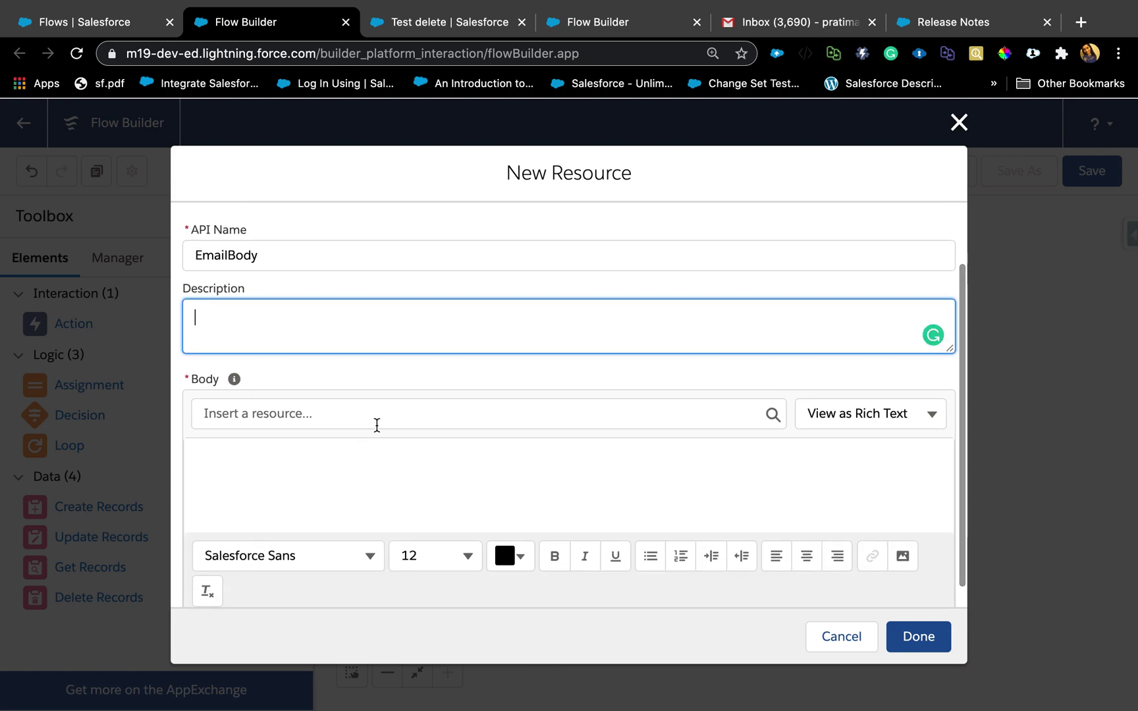
pyautogui.click(431, 421)
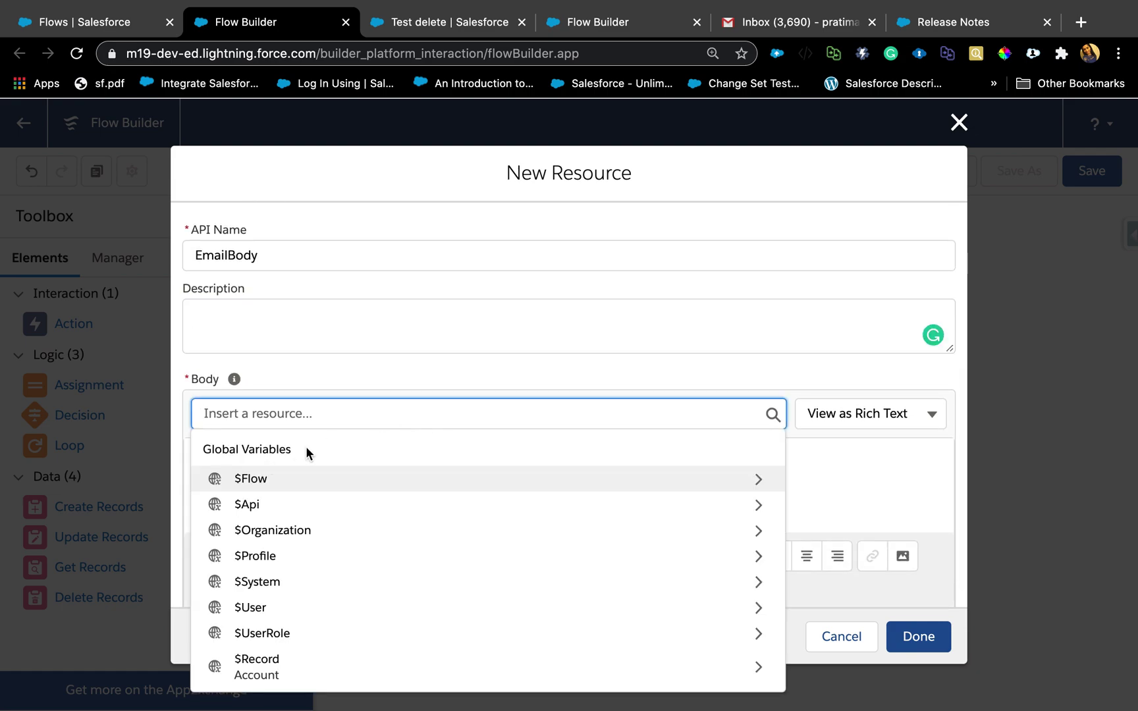
pyautogui.click(603, 388)
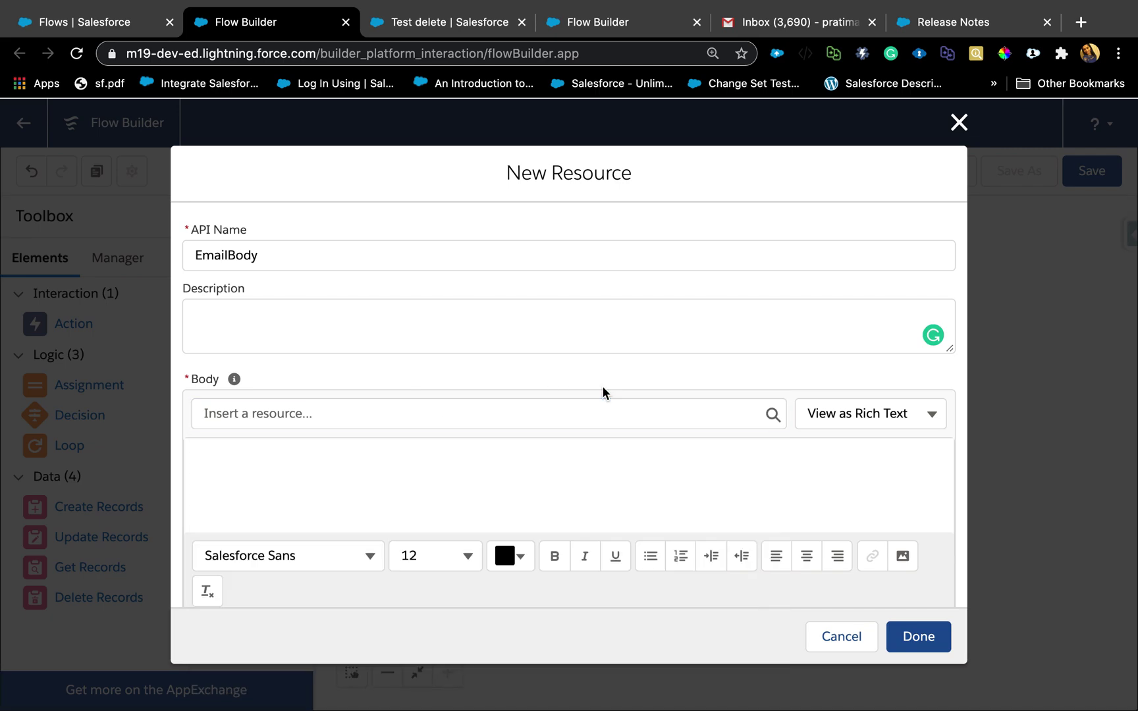
# Write the body 'An account: {!$Record.Name} was deleetd', inserting the account Name.
pyautogui.click(249, 467)
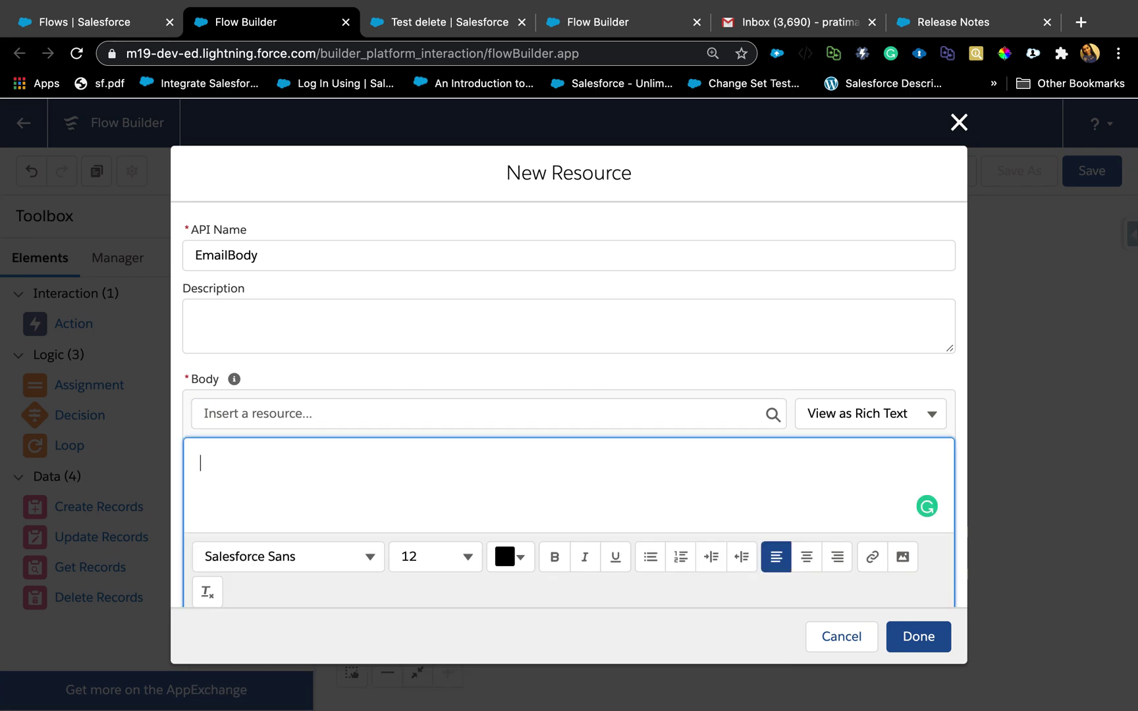
pyautogui.write('An account')
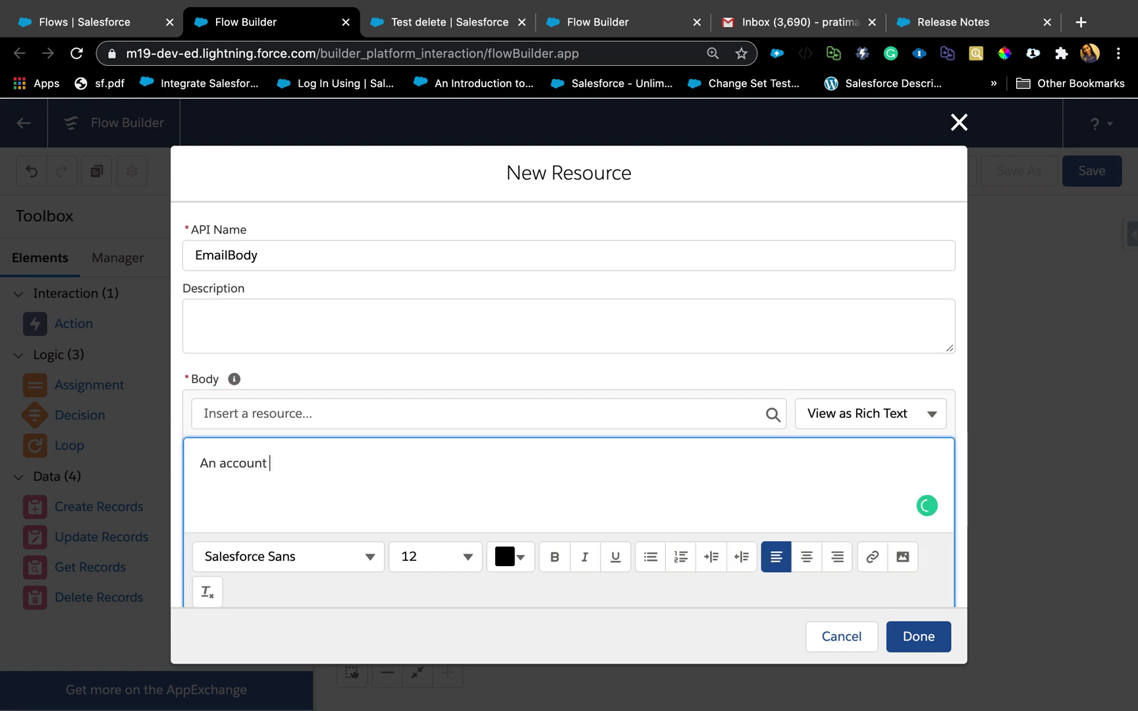
pyautogui.write(' nam')
pyautogui.click(343, 425)
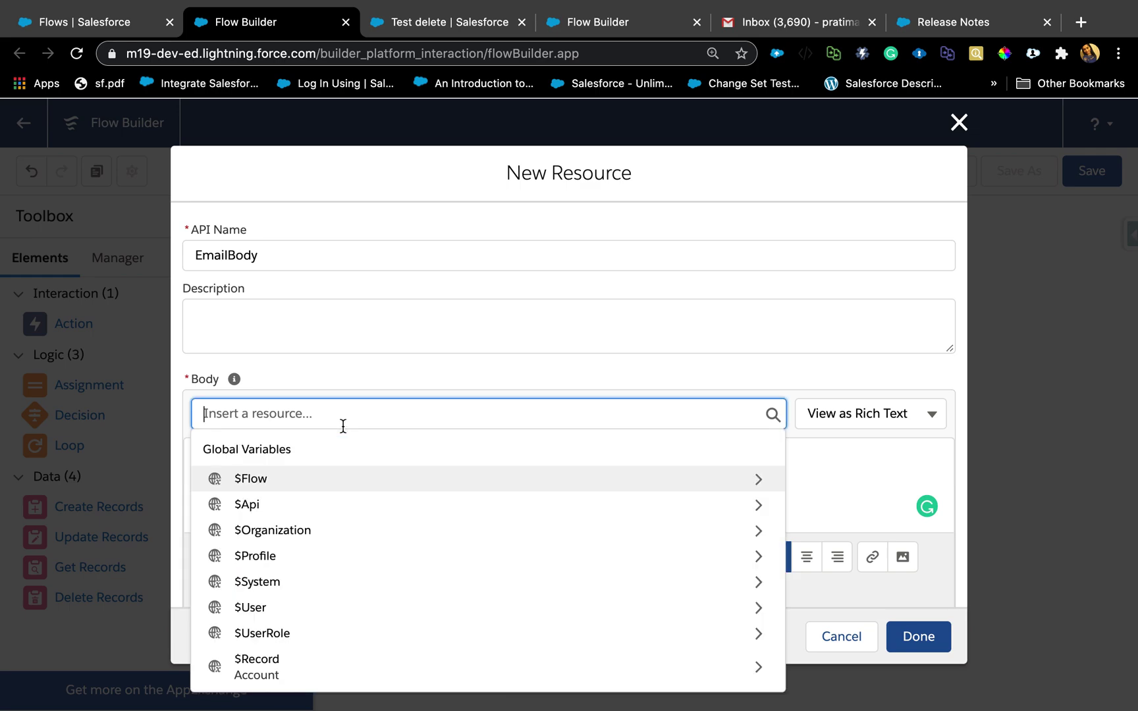
pyautogui.click(253, 663)
pyautogui.write('nam')
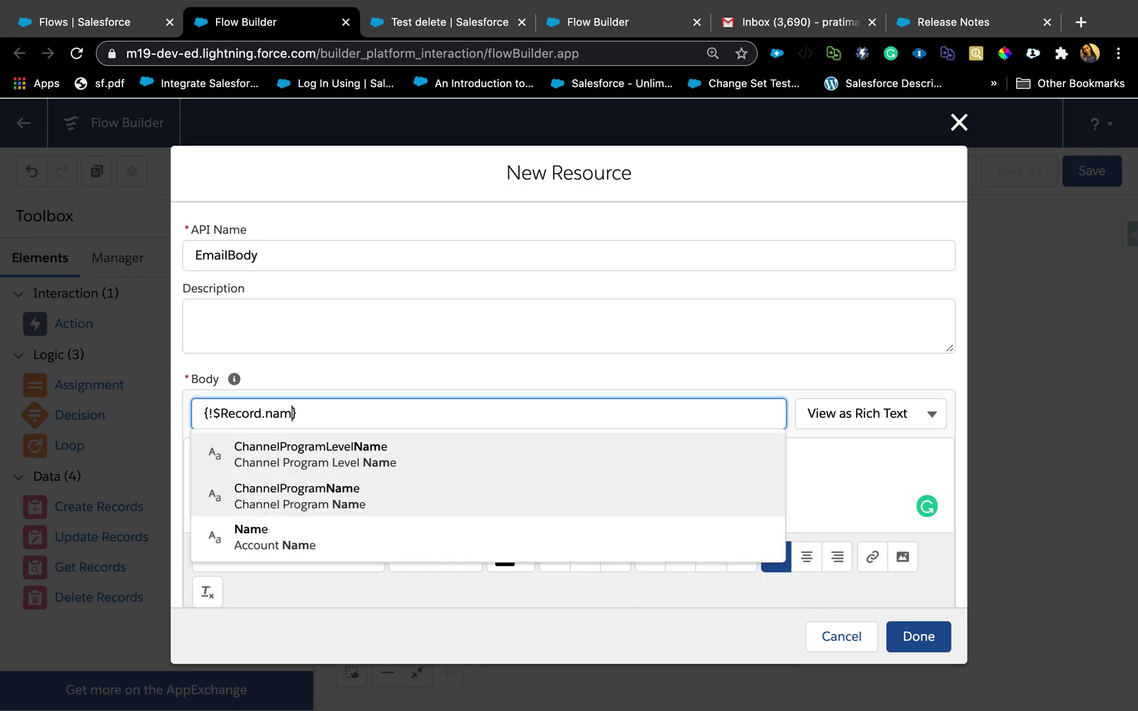
pyautogui.click(270, 543)
pyautogui.write('ha')
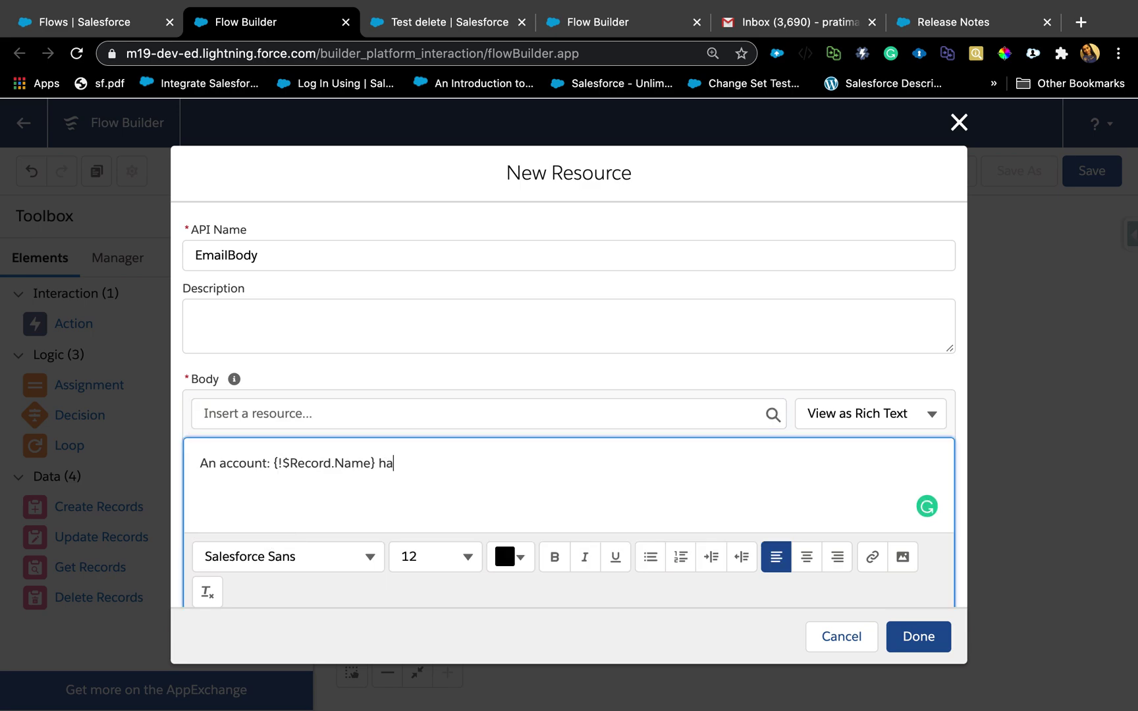
pyautogui.press('BackSpace')
pyautogui.press('BackSpace')
pyautogui.write('was deleetd')
# Finish the body with 'by {!$User.FirstName}' from the current user's fields.
pyautogui.click(385, 415)
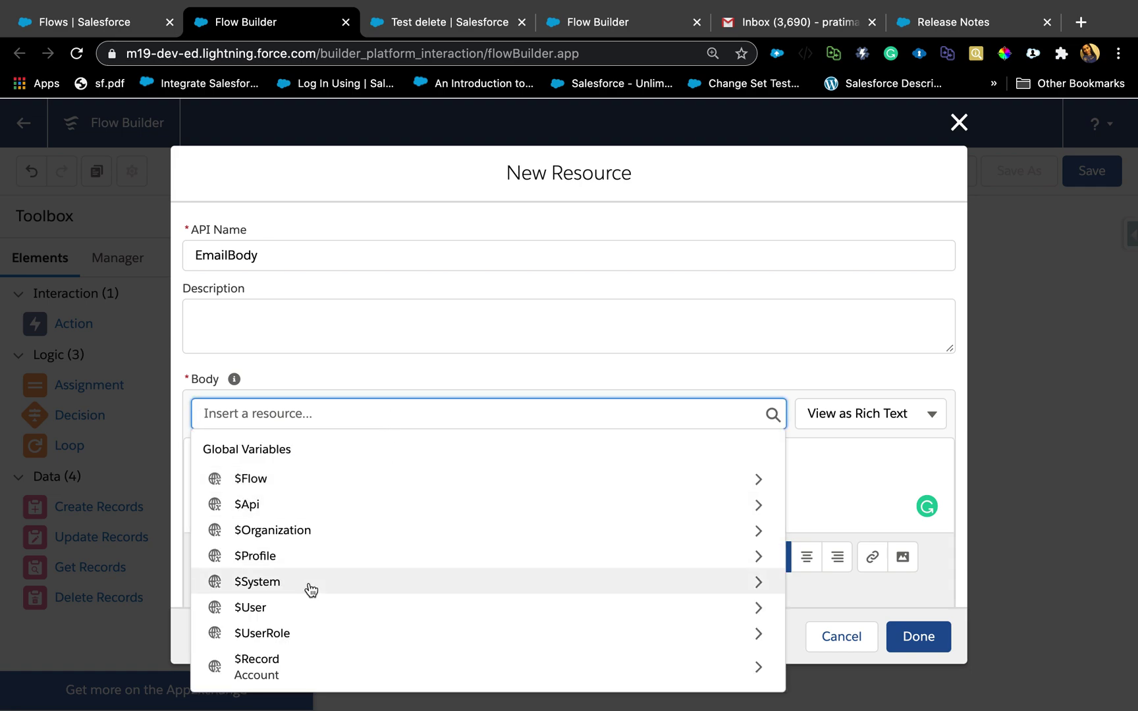
pyautogui.click(272, 608)
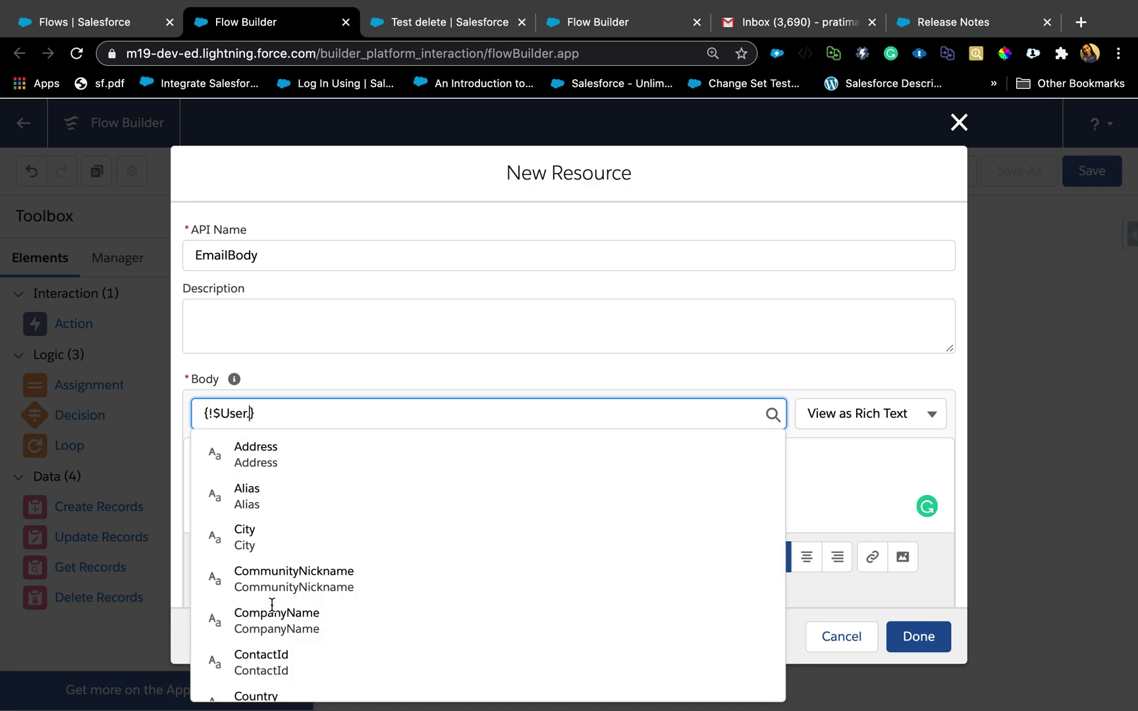
pyautogui.write('nam')
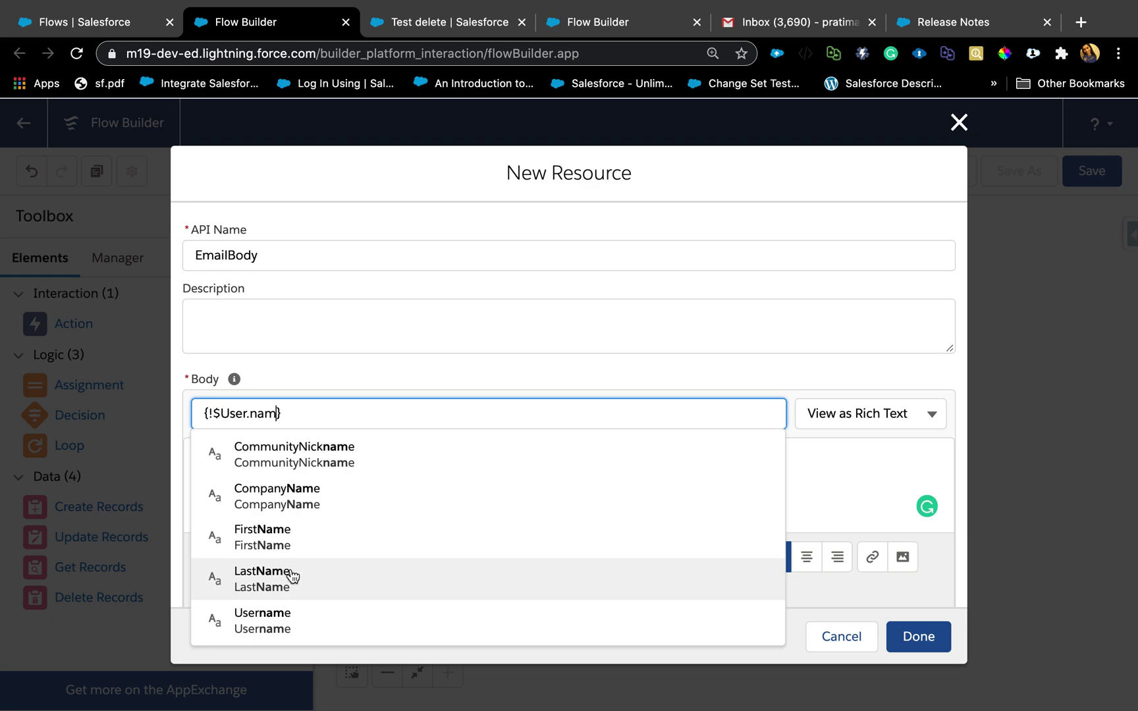
pyautogui.click(293, 545)
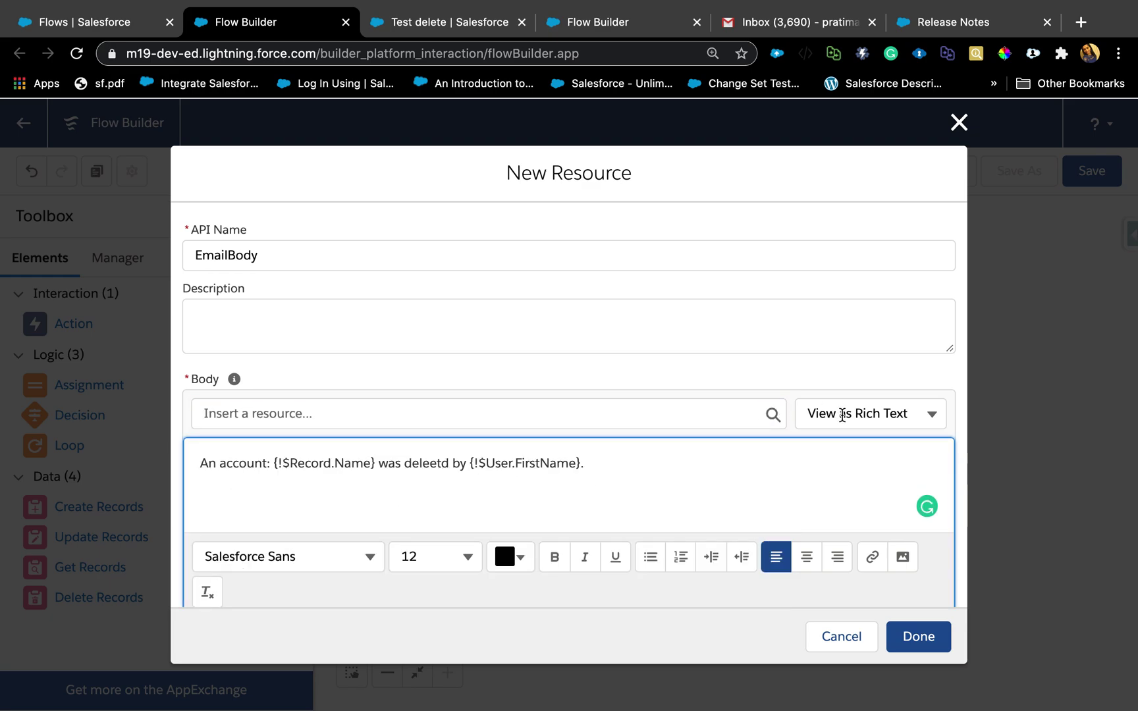
pyautogui.click(843, 414)
pyautogui.click(635, 449)
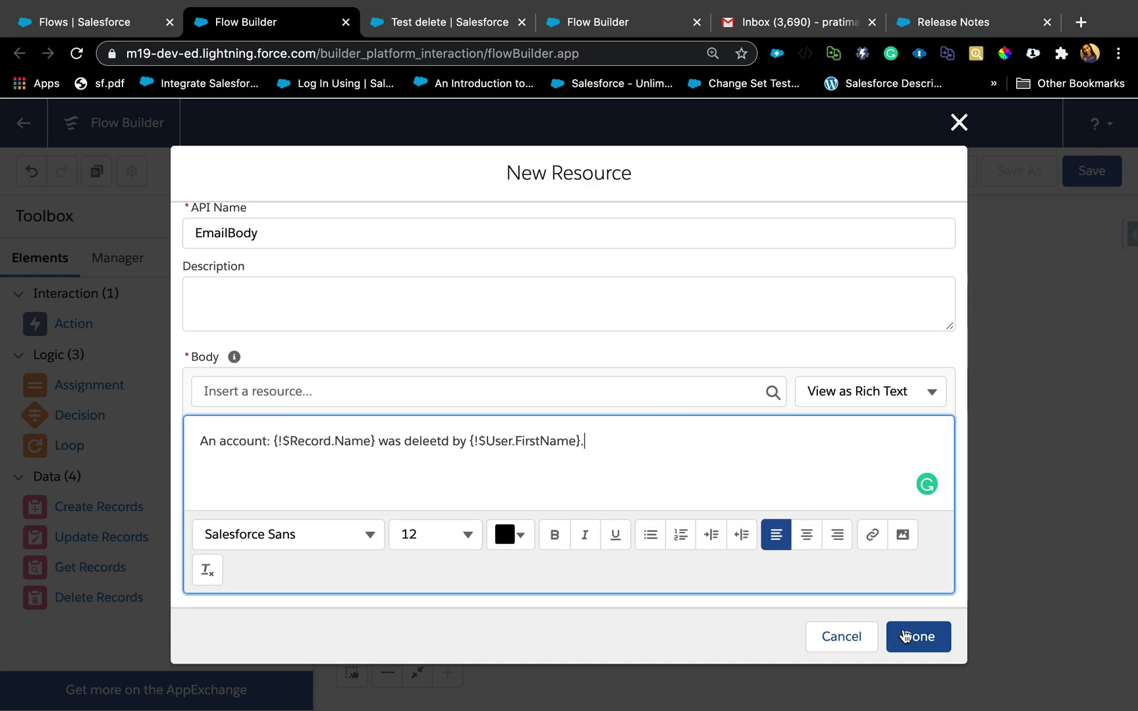
# Use EmailBody as the email body and set the subject to Account Delete.
pyautogui.click(907, 642)
pyautogui.scroll(-5, 588, 481)
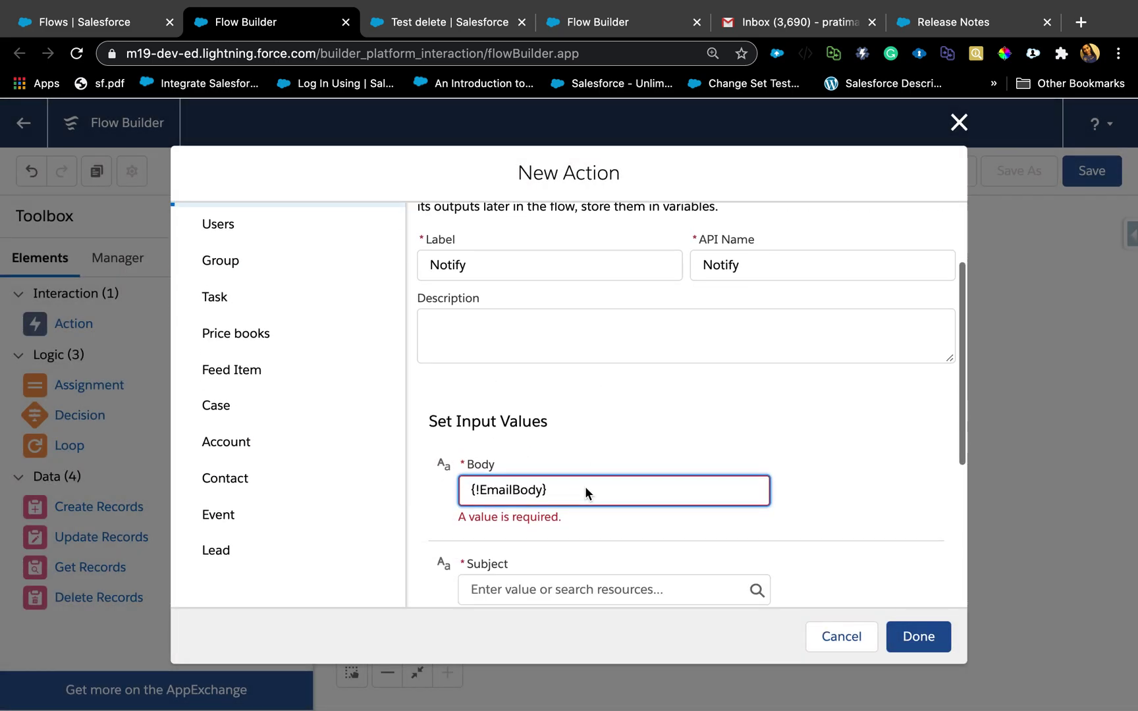
pyautogui.scroll(-1, 585, 486)
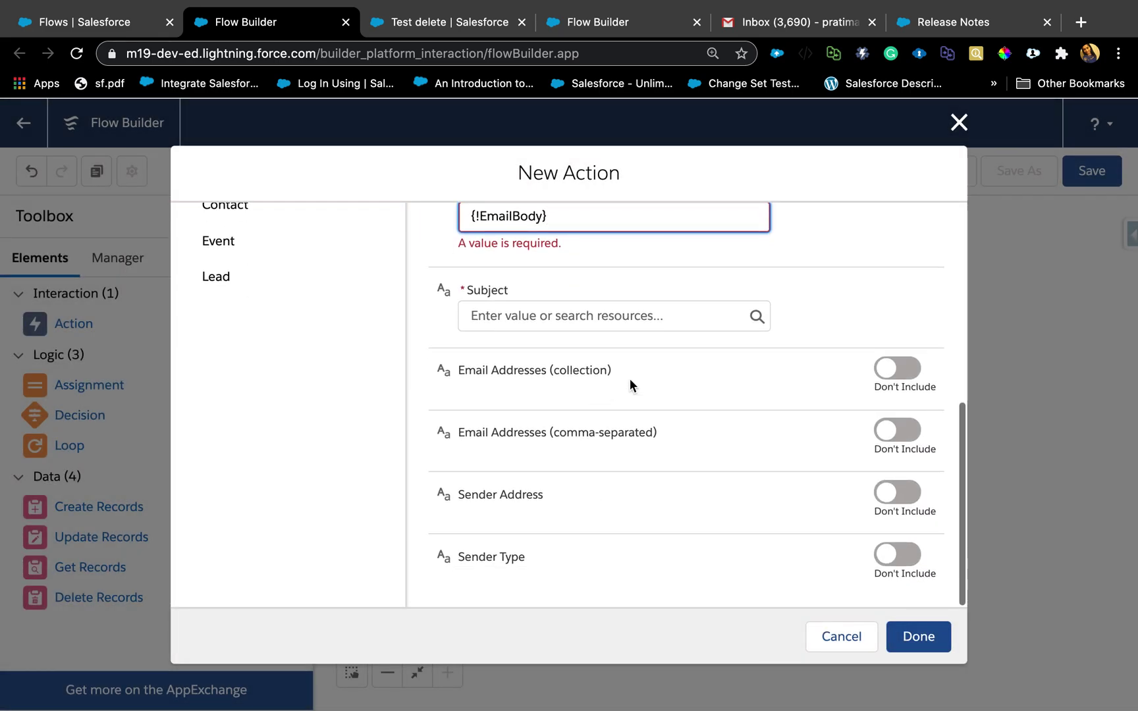
pyautogui.click(538, 317)
pyautogui.write('Account')
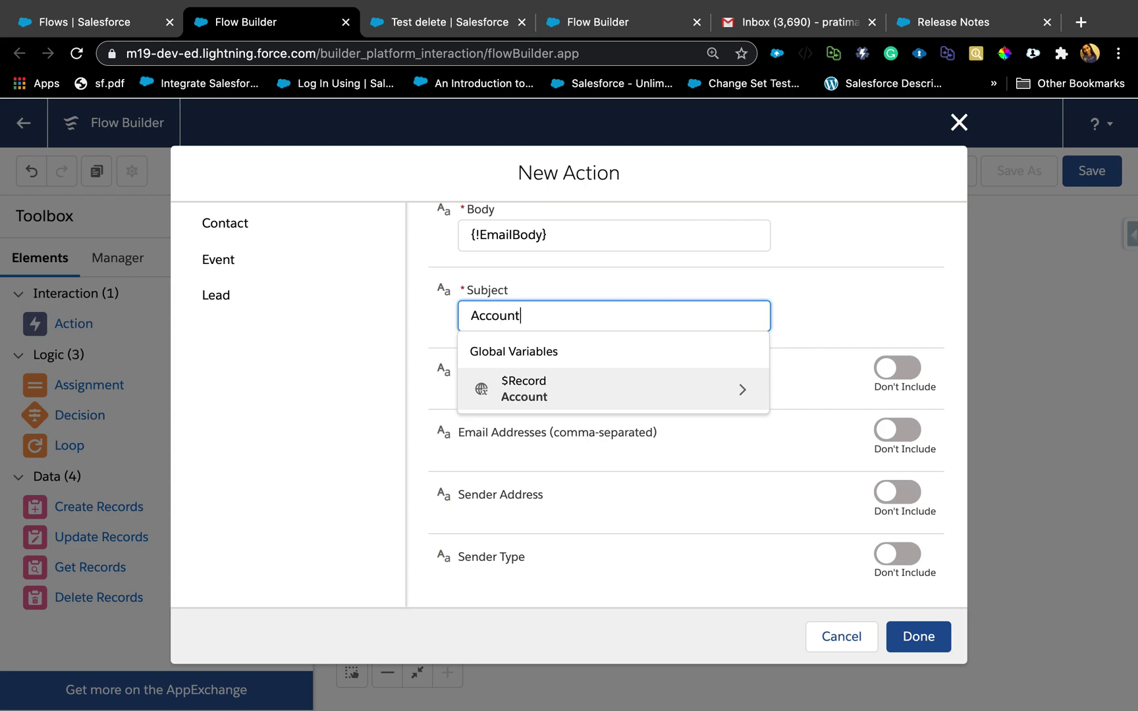
pyautogui.write(' Deleetd')
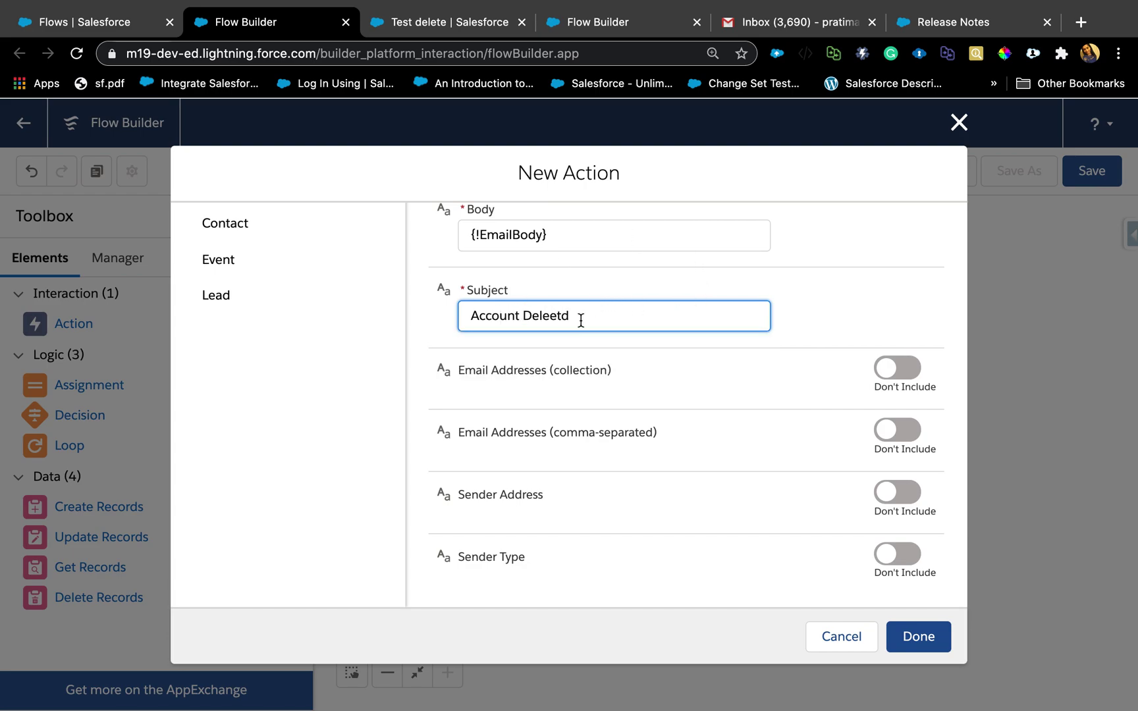
pyautogui.doubleClick(547, 318)
pyautogui.write('D')
pyautogui.write('leet')
pyautogui.press('BackSpace')
pyautogui.press('BackSpace')
pyautogui.write('ted')
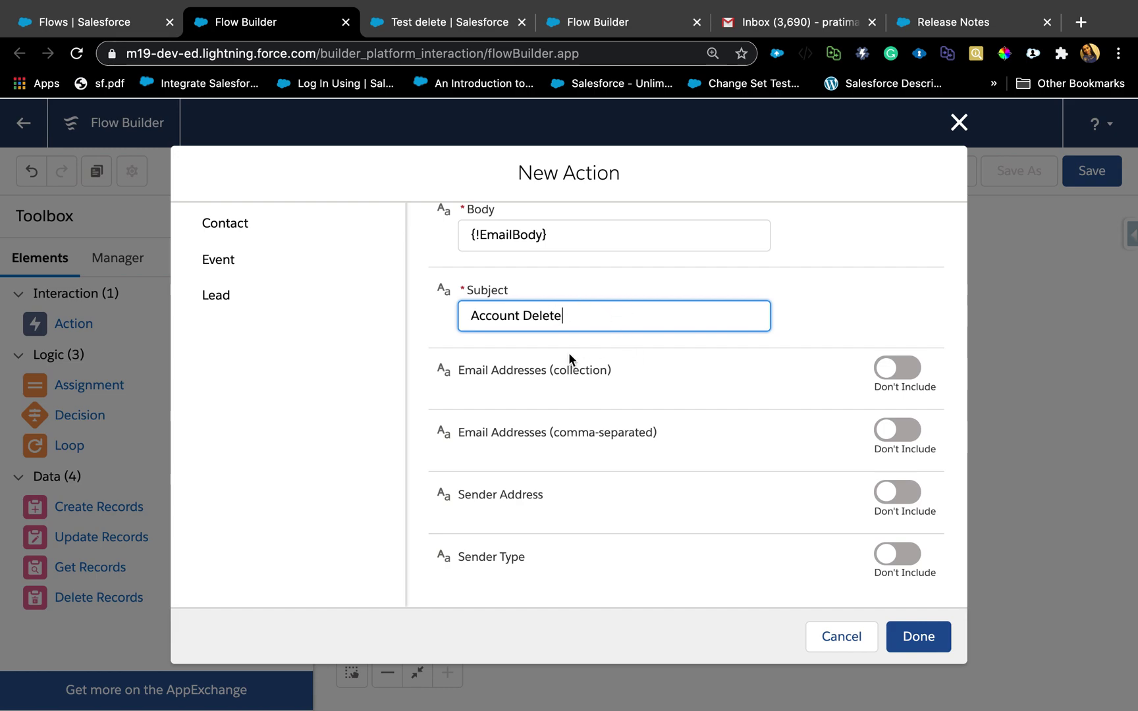
# Add a recipient email address, save the Notify action, and connect Start to it.
pyautogui.click(914, 435)
pyautogui.click(574, 454)
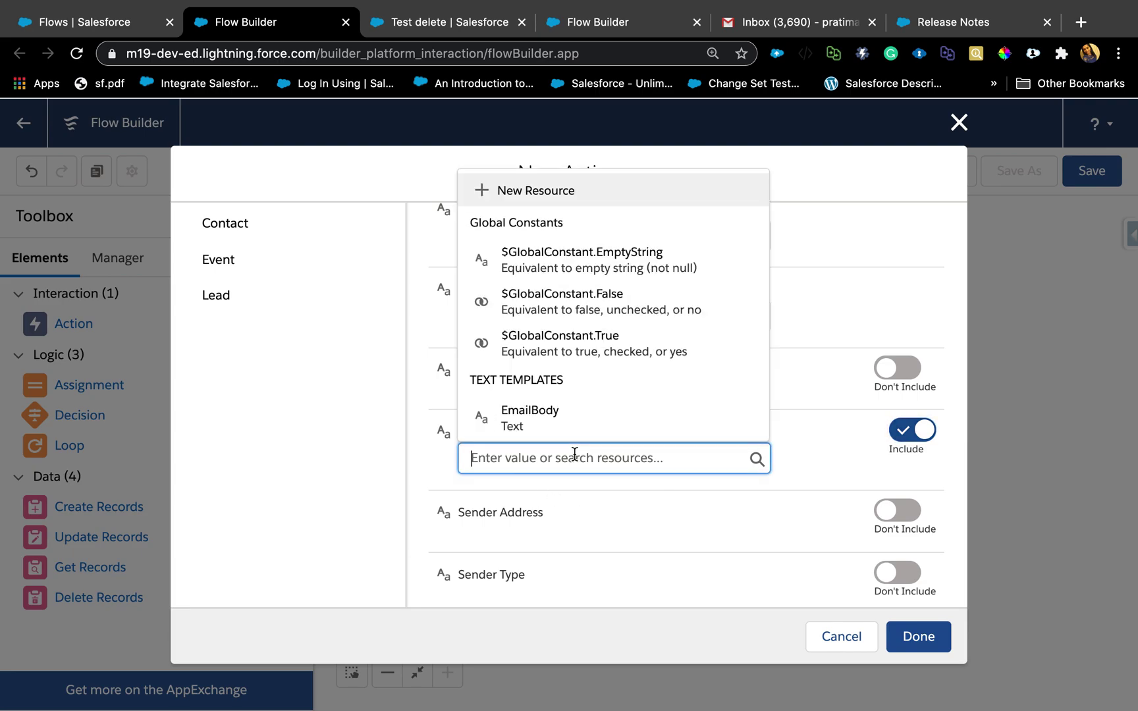
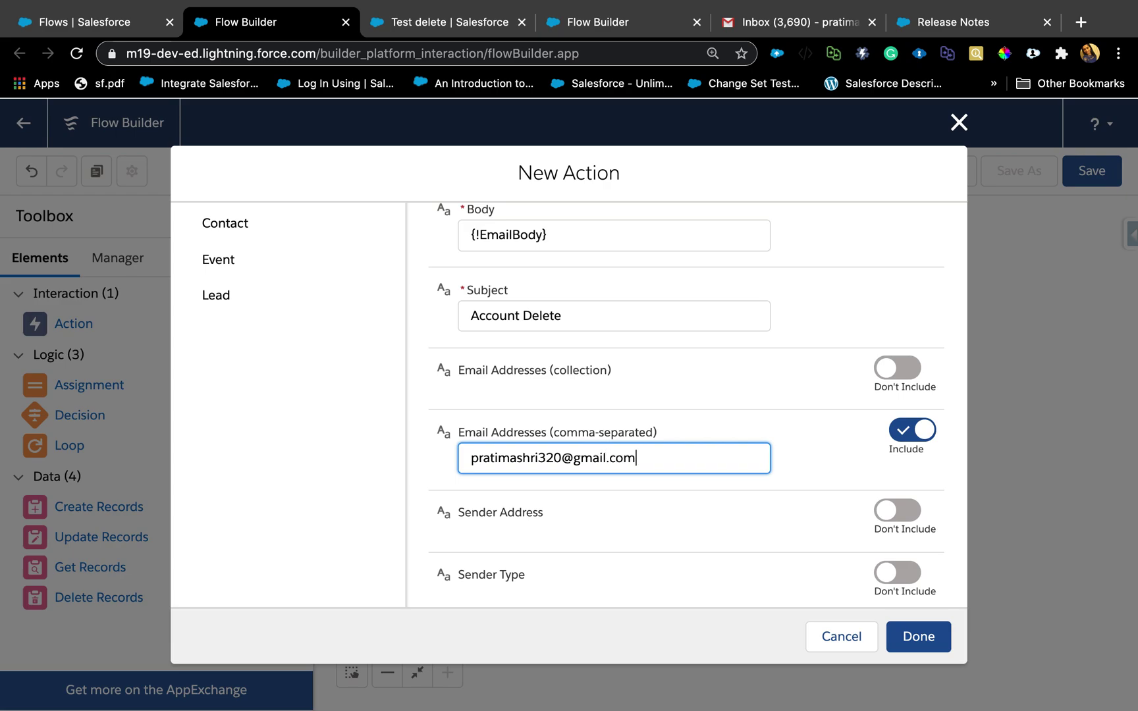
pyautogui.click(832, 447)
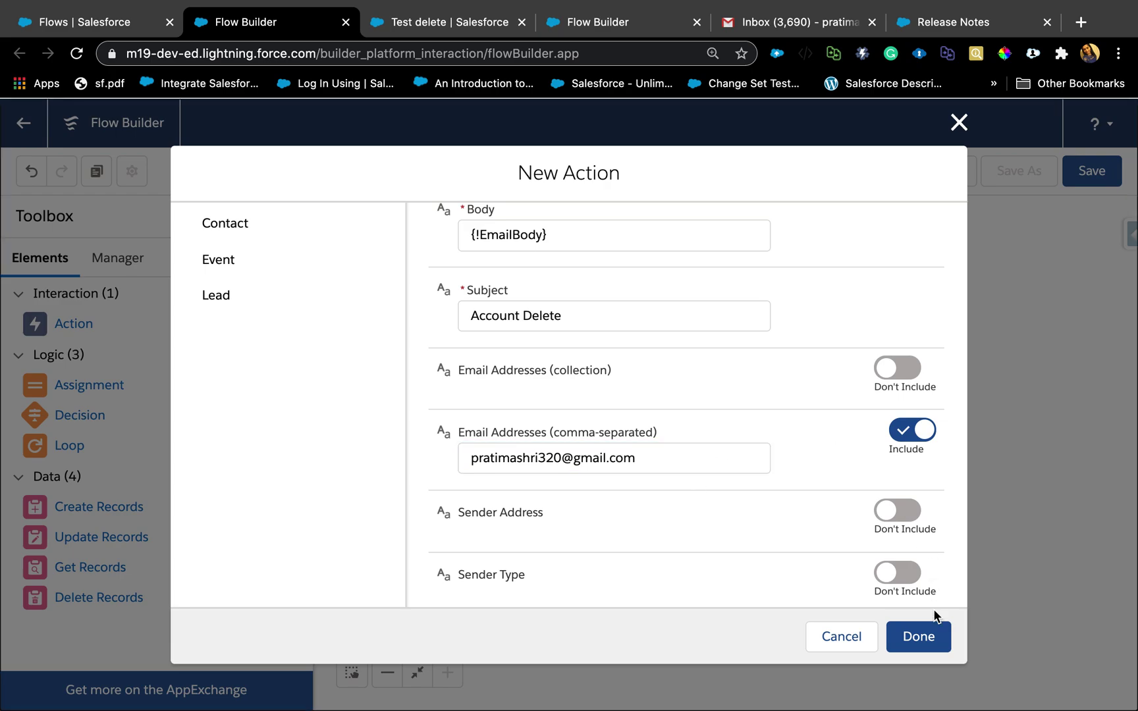
pyautogui.click(921, 642)
pyautogui.moveTo(508, 443); pyautogui.dragTo(507, 546)
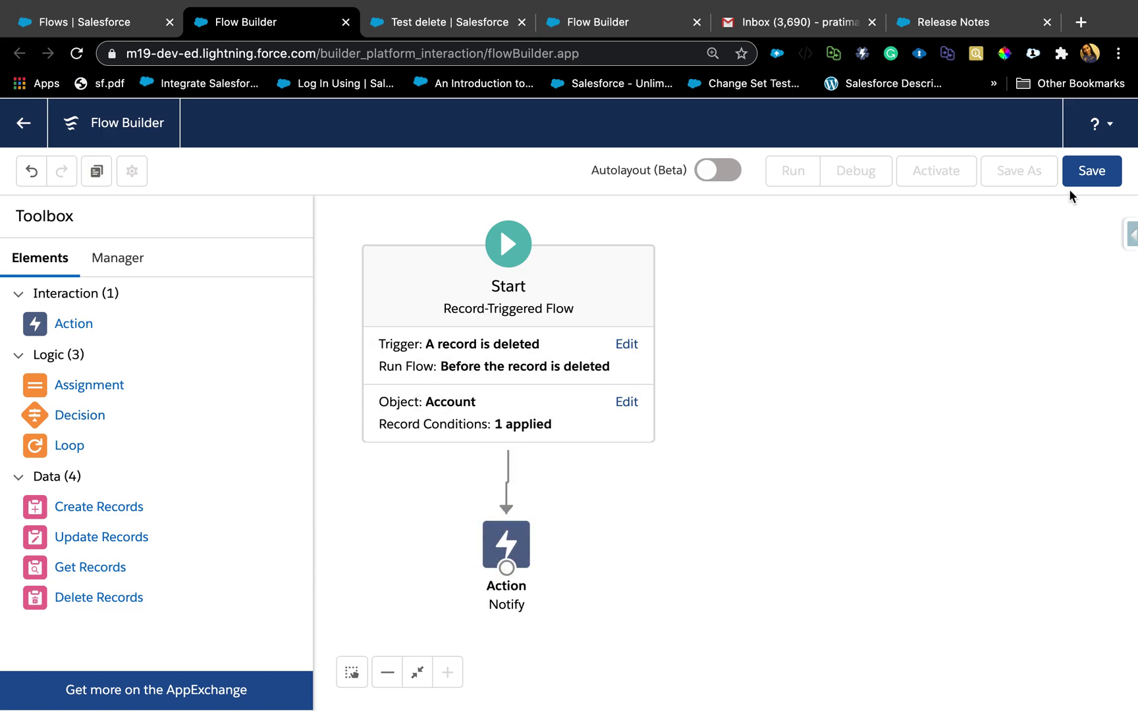
# Save the flow as Account Delete Before (Account_Delete_Before) and activate Version 1.
pyautogui.click(1092, 175)
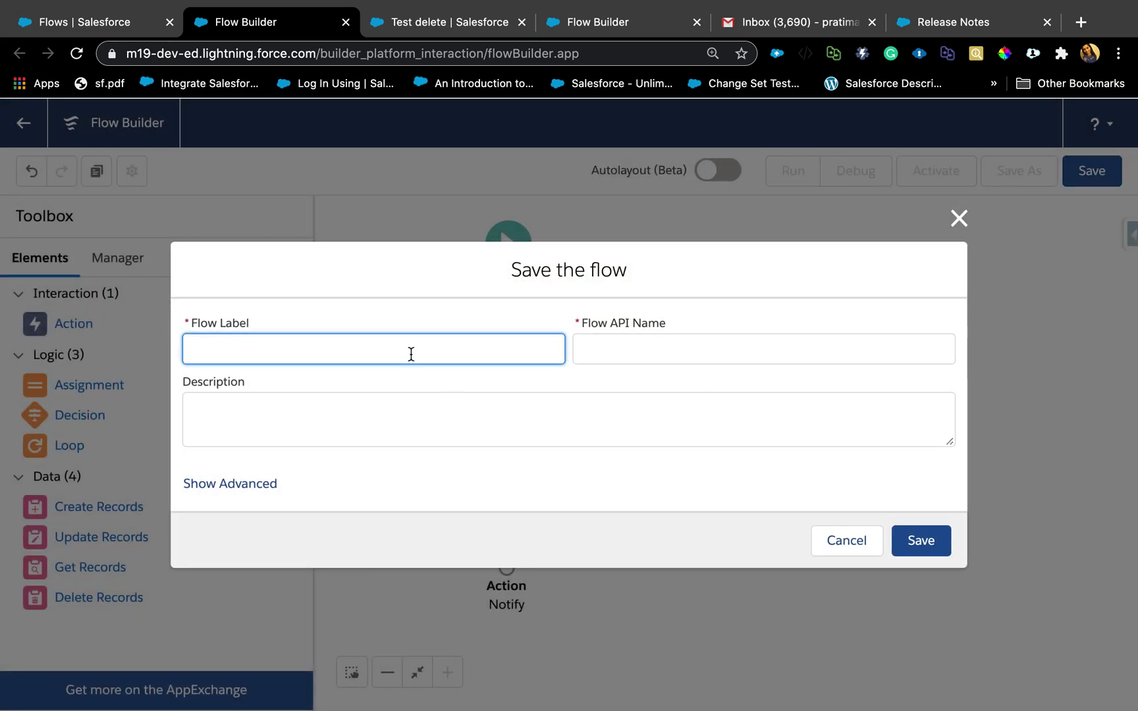
pyautogui.write('Account Deleet')
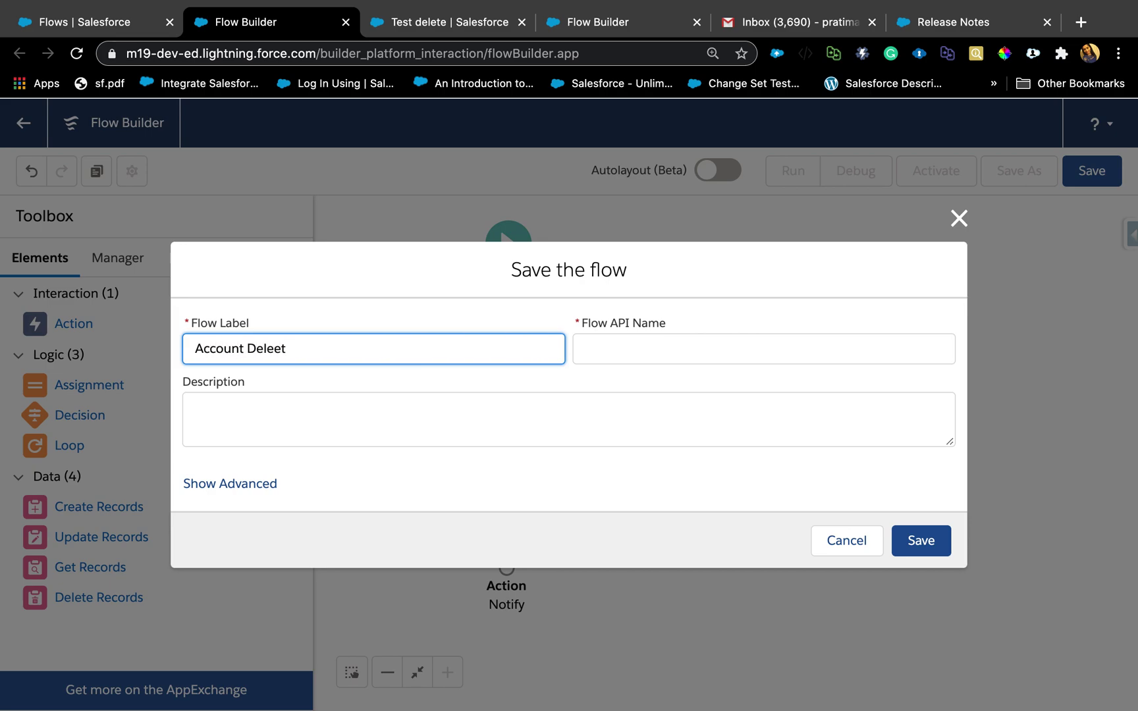
pyautogui.press('BackSpace')
pyautogui.press('BackSpace')
pyautogui.write('te Bef')
pyautogui.write('ro')
pyautogui.click(612, 337)
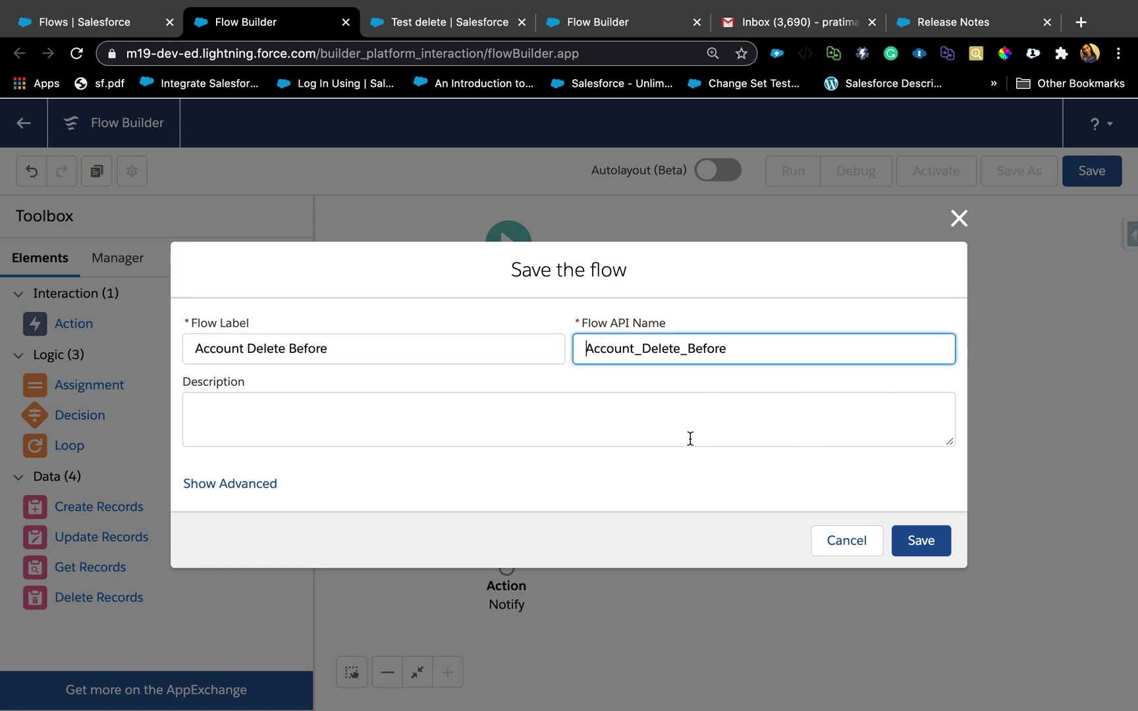
pyautogui.click(935, 545)
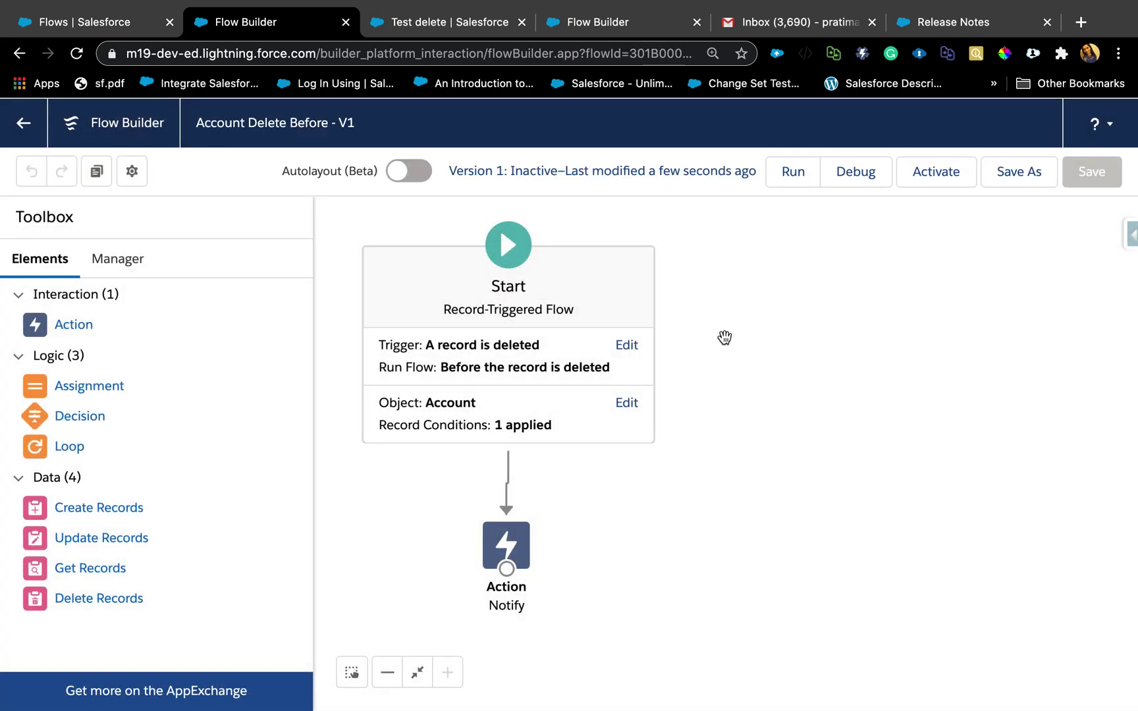
pyautogui.click(955, 178)
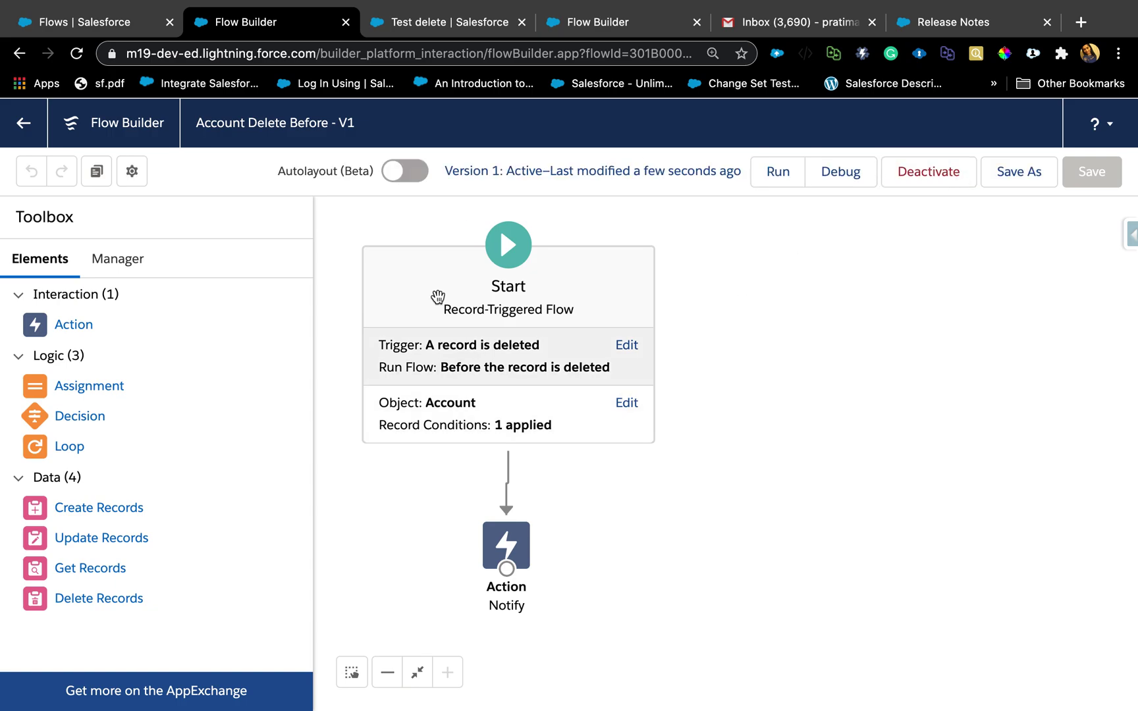
# Delete the Test delete account from its record page, then go to the Gmail inbox.
pyautogui.click(453, 27)
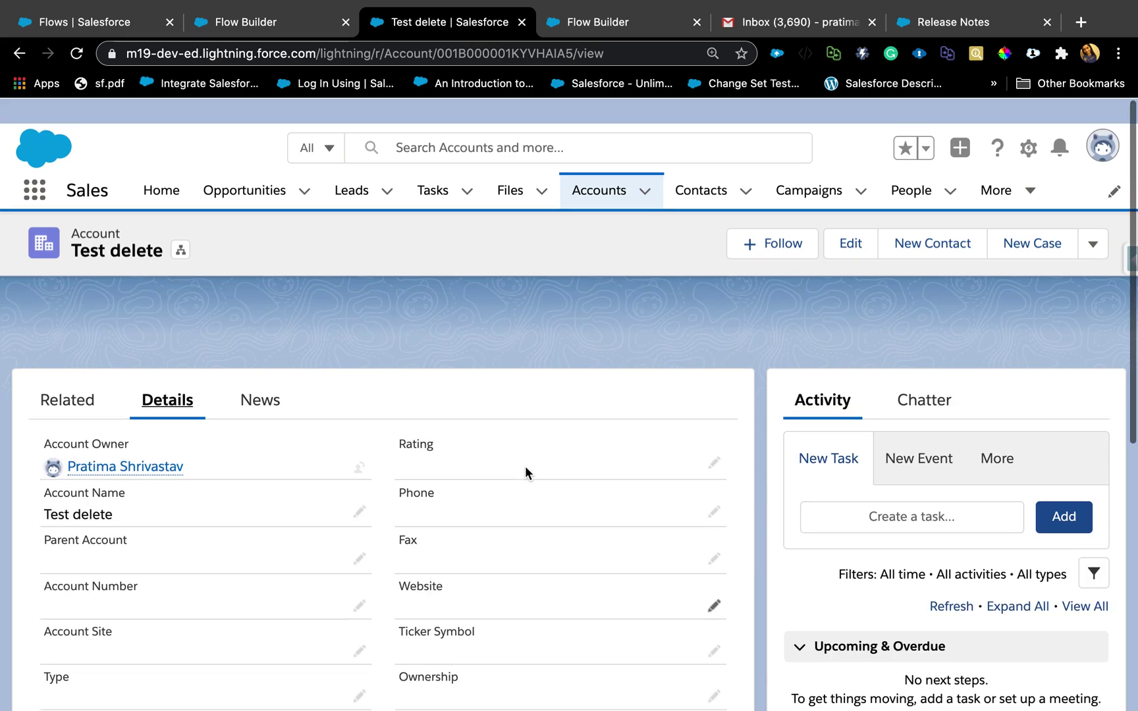
pyautogui.scroll(-5, 524, 466)
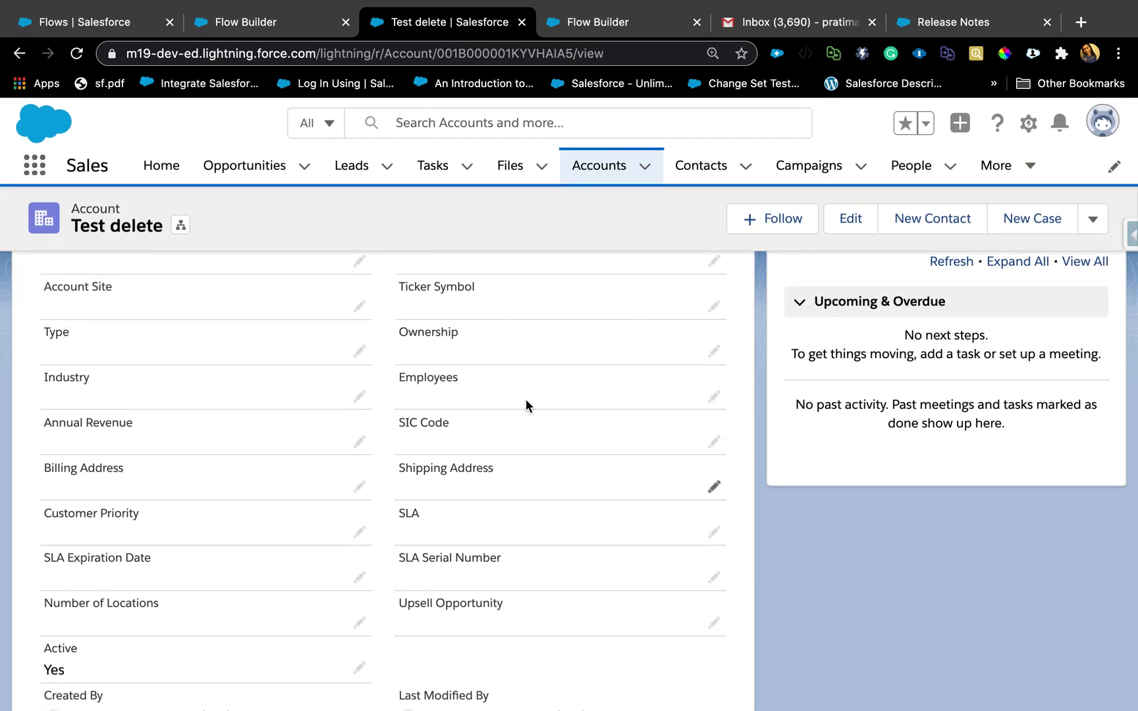
pyautogui.scroll(-3, 342, 551)
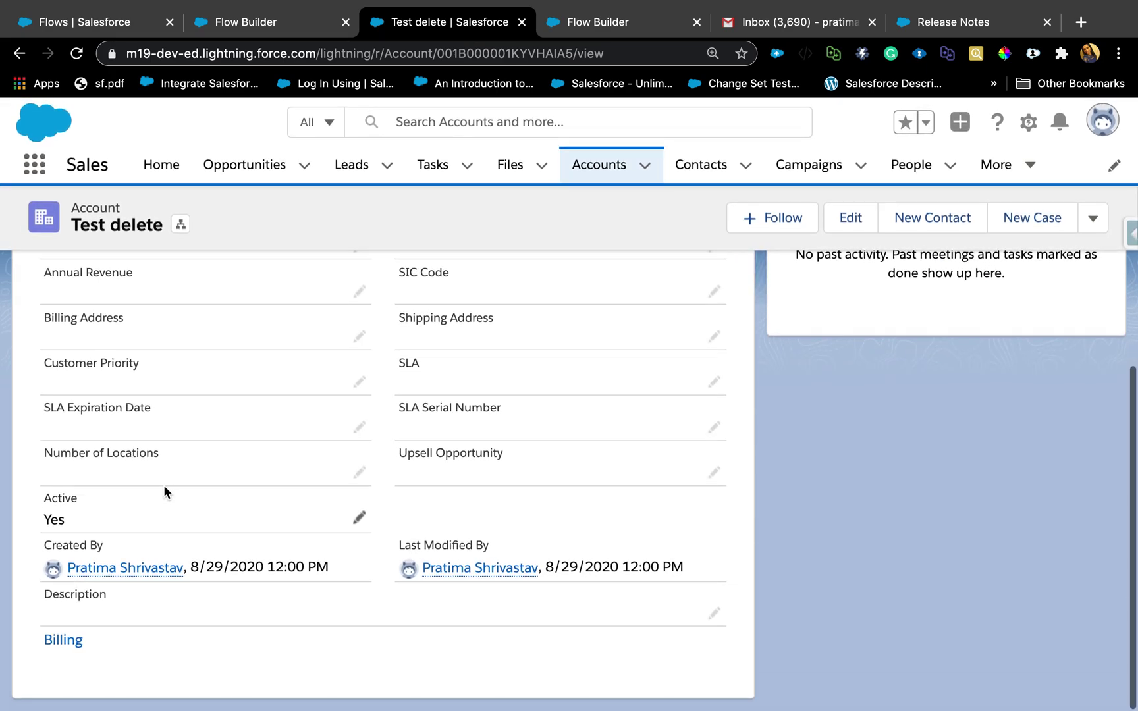
pyautogui.scroll(10, 872, 334)
pyautogui.click(1092, 229)
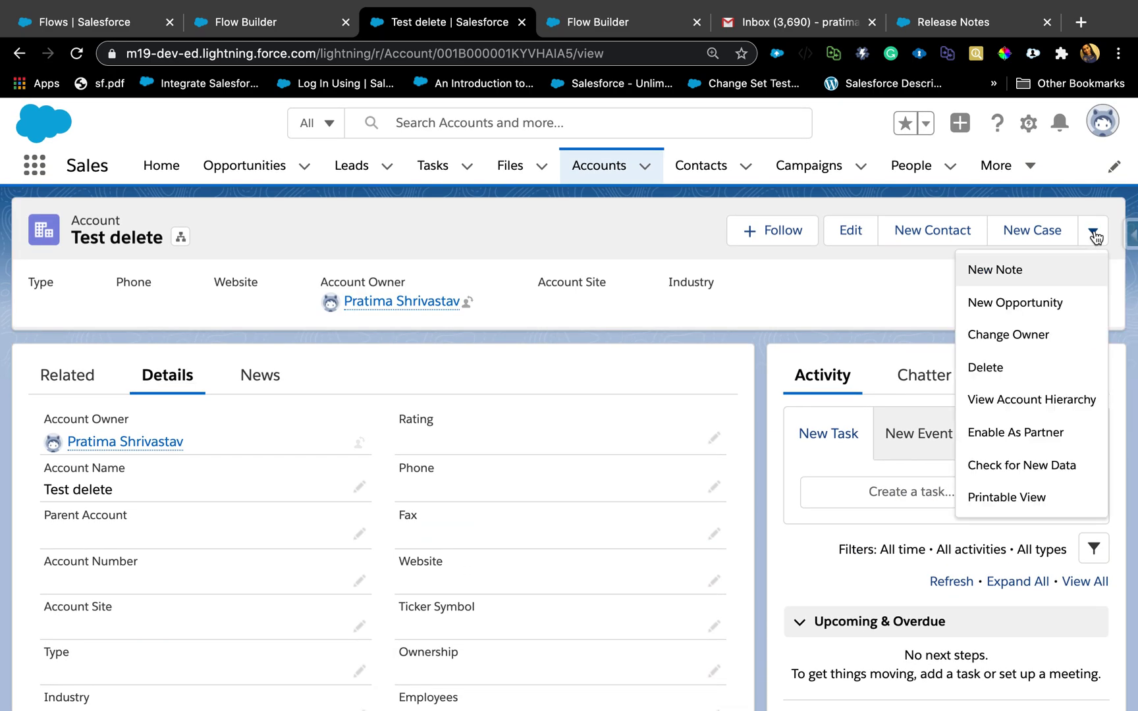
pyautogui.click(986, 368)
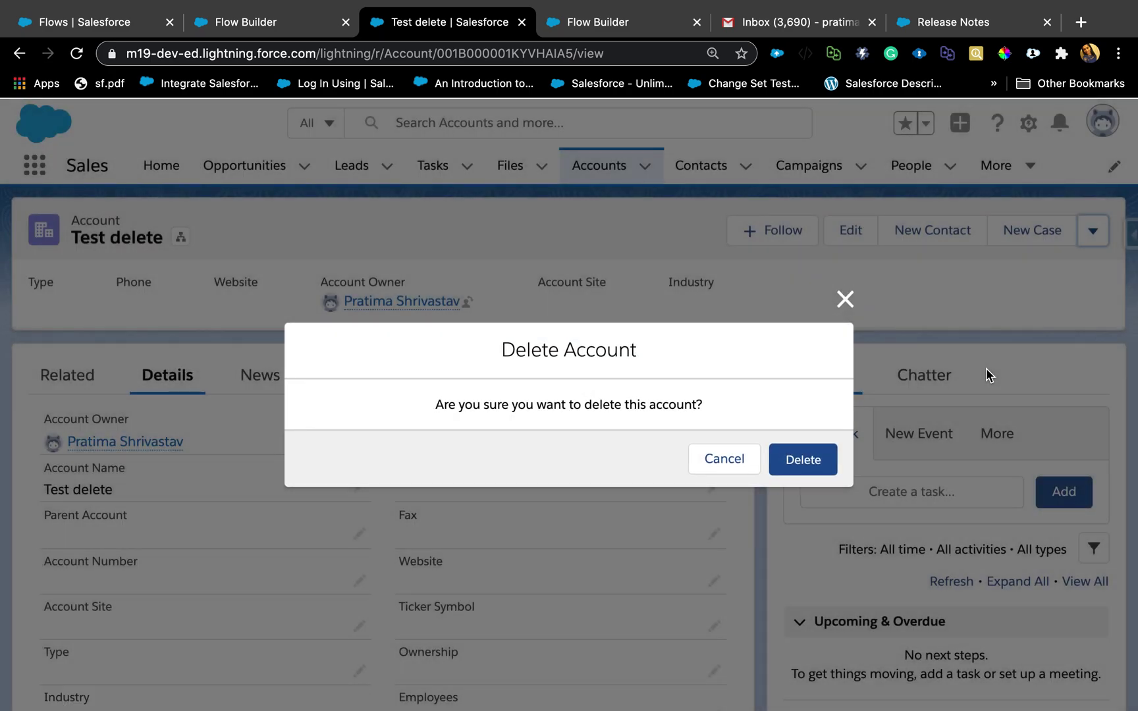
pyautogui.click(792, 474)
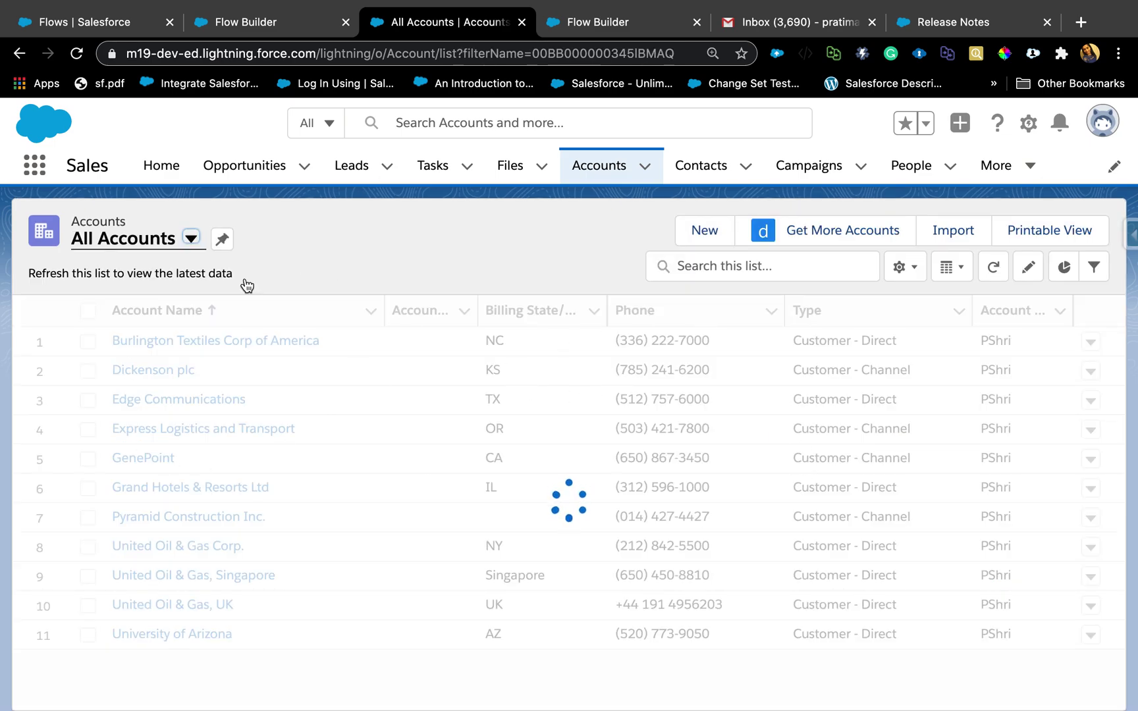
pyautogui.click(765, 31)
# Read the Account Delete email reporting Test delete was deleted, then go back to Flow Builder.
pyautogui.click(541, 266)
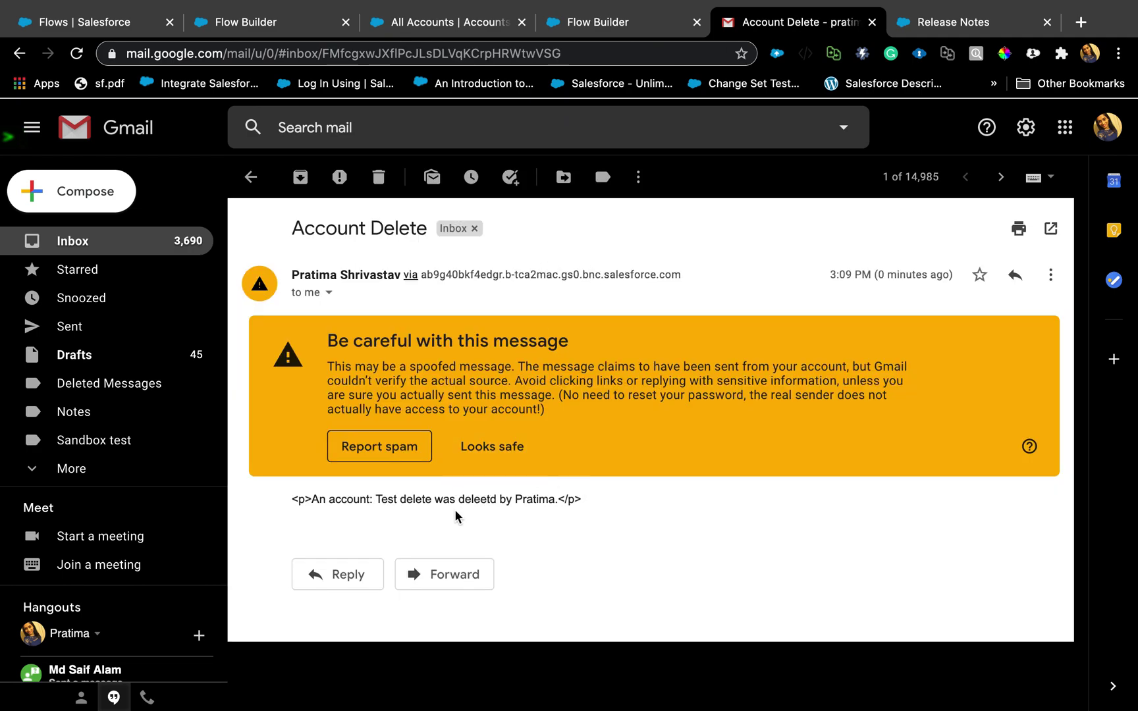
pyautogui.tripleClick(390, 499)
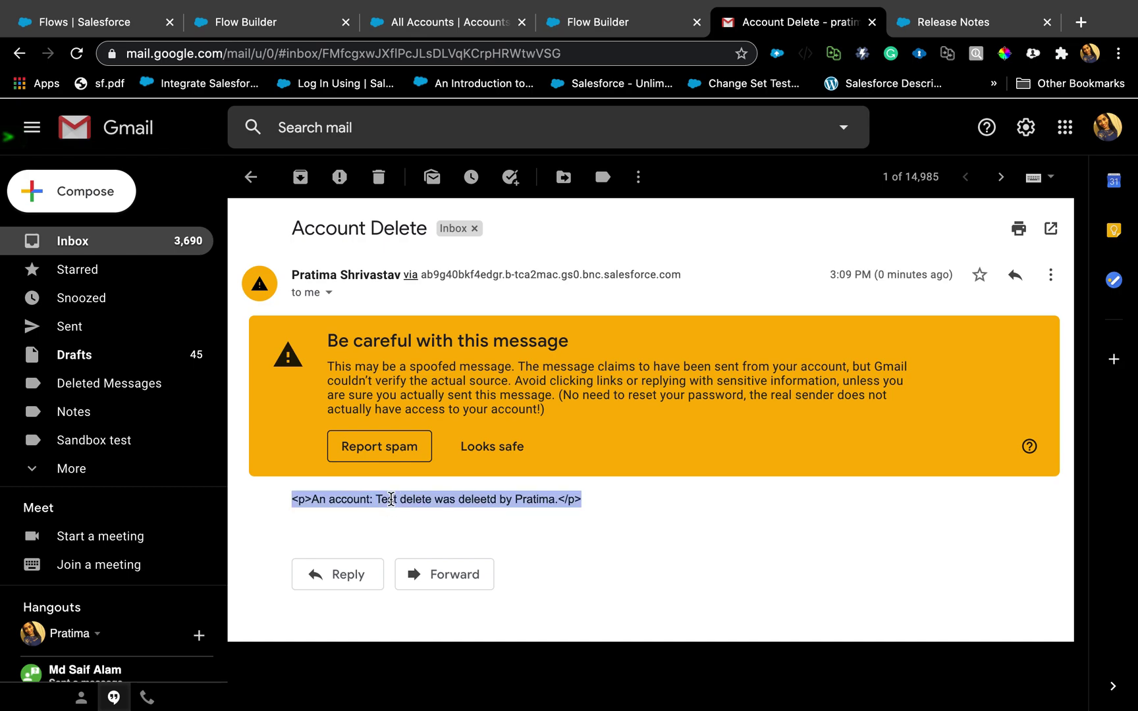
pyautogui.click(515, 494)
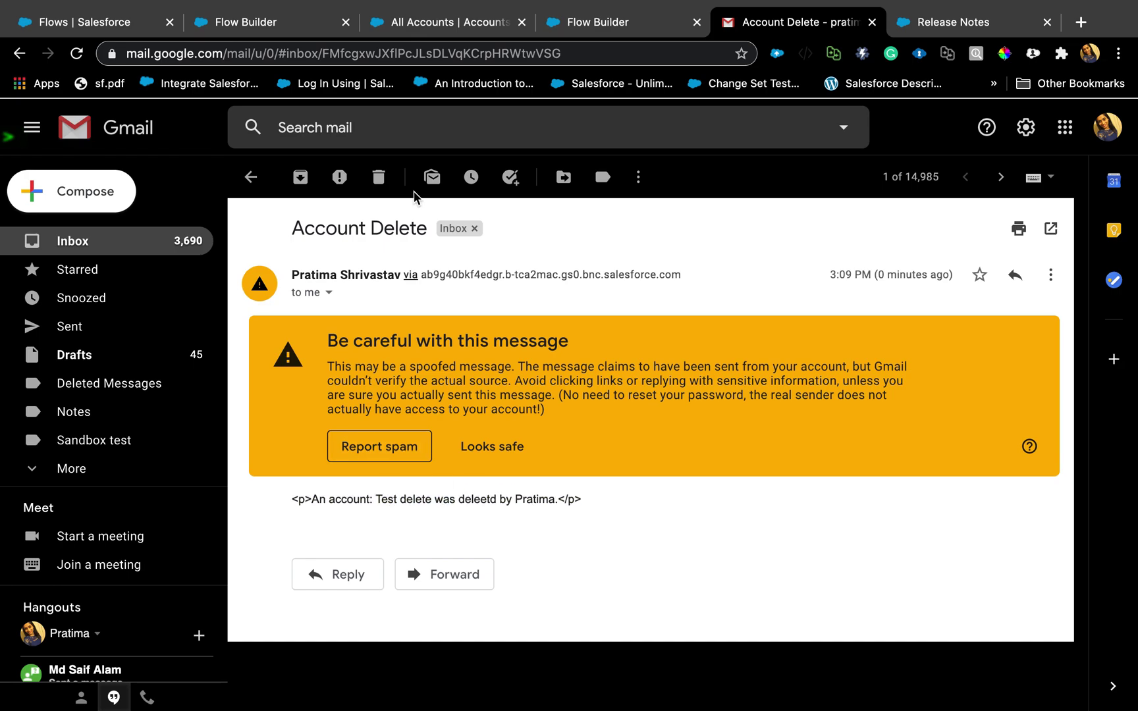
pyautogui.click(271, 22)
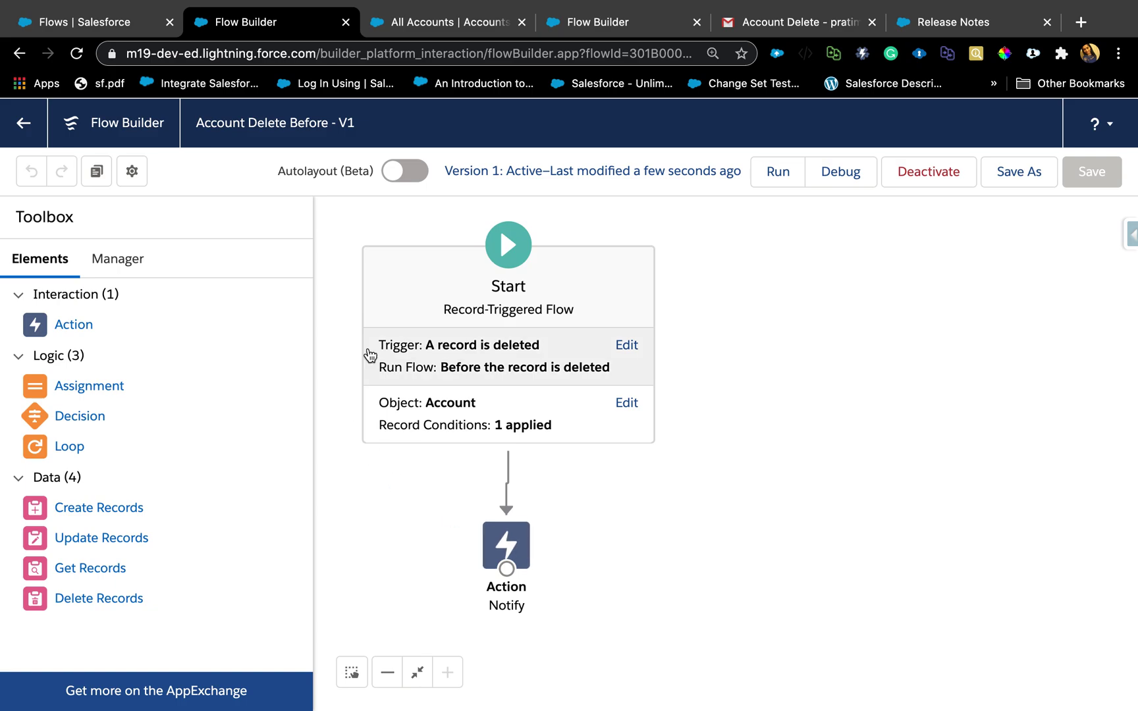
# Open the Rating decision of the Account After Insert flow for editing.
pyautogui.click(99, 24)
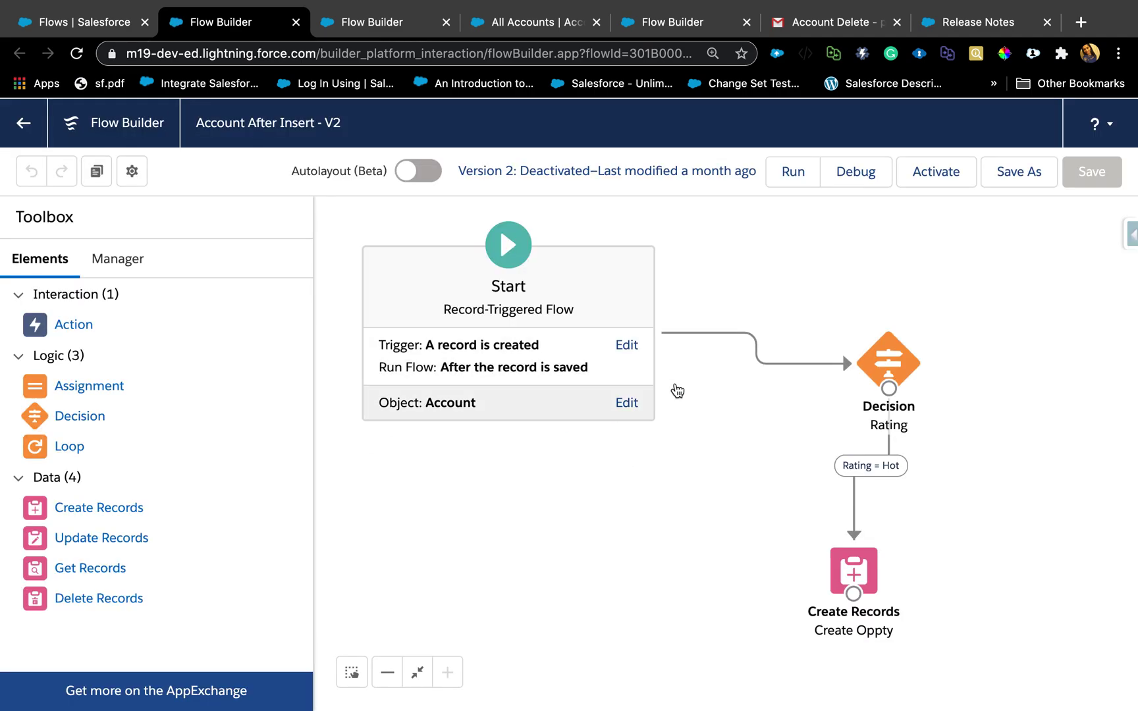
pyautogui.click(904, 364)
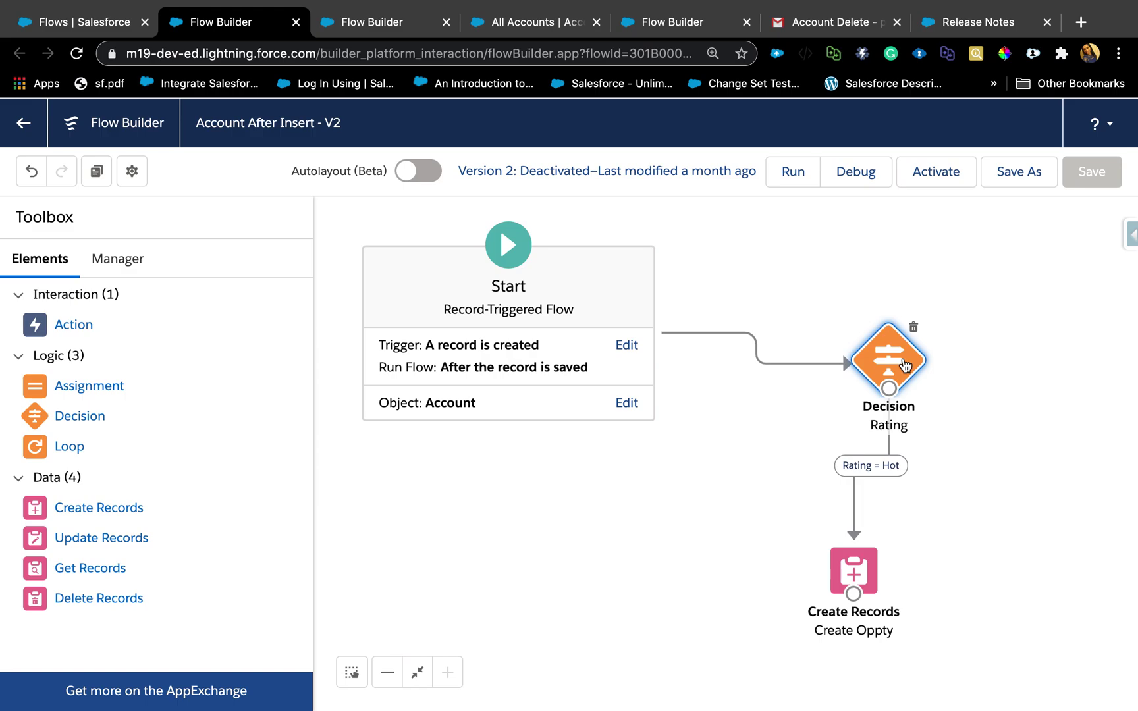
pyautogui.doubleClick(903, 364)
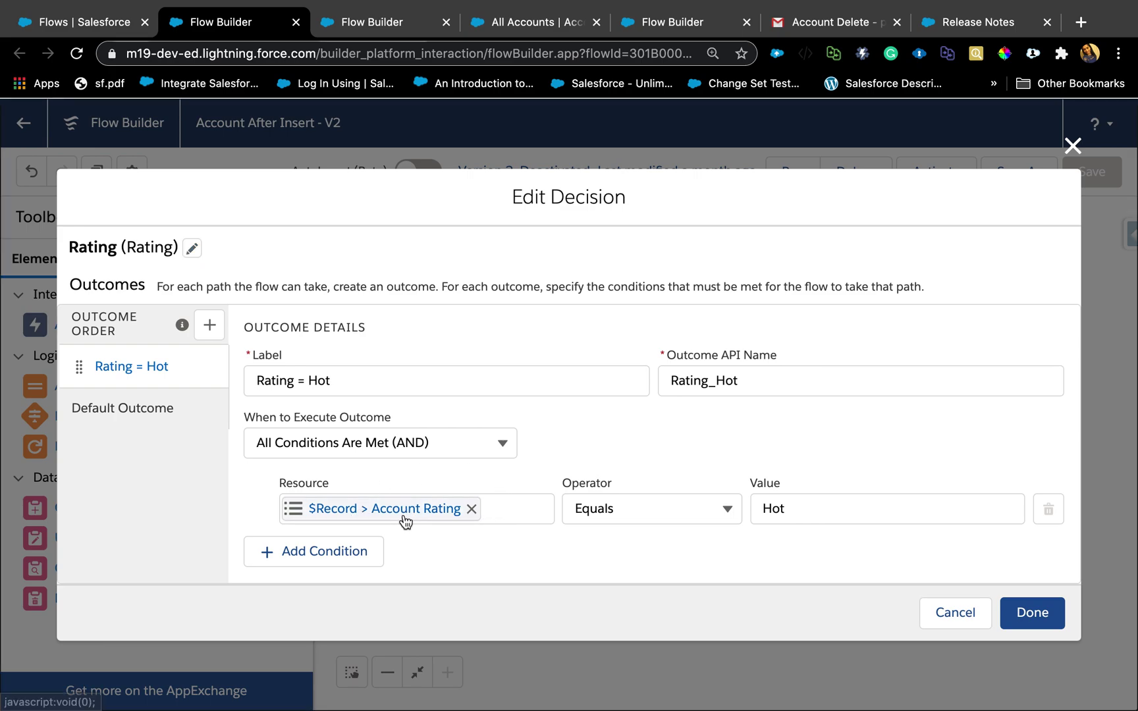
# Set the condition resource to $Record > Parent, then close the decision without saving.
pyautogui.click(472, 508)
pyautogui.click(437, 513)
pyautogui.write('record')
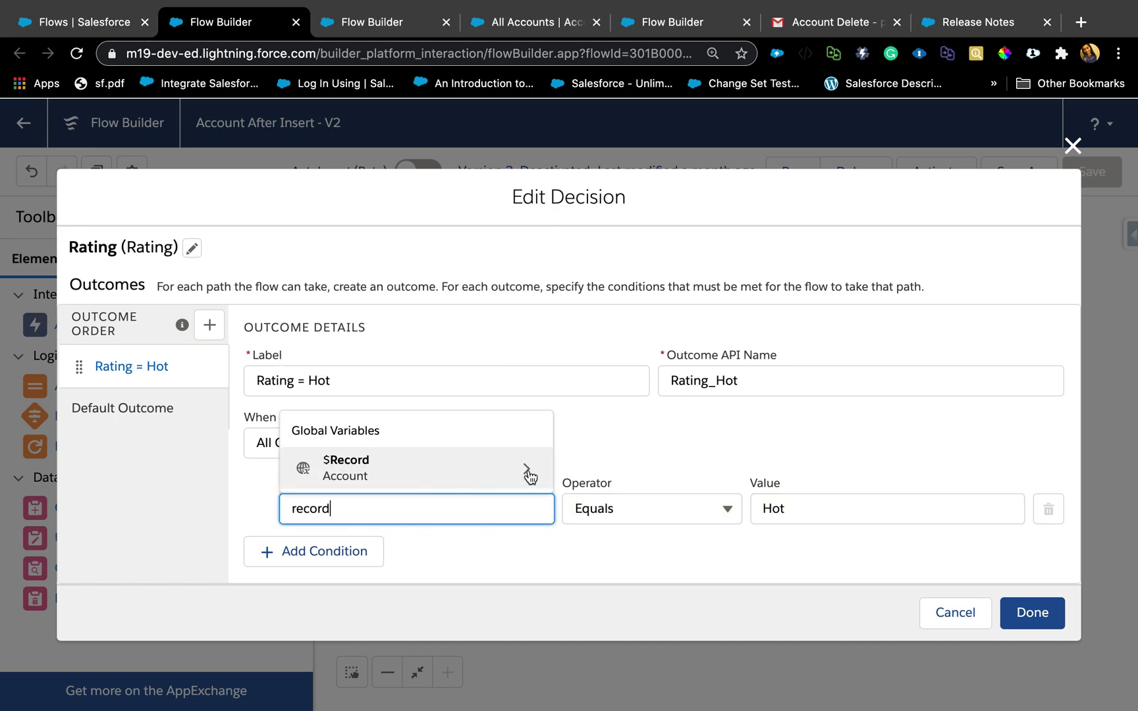
pyautogui.click(526, 471)
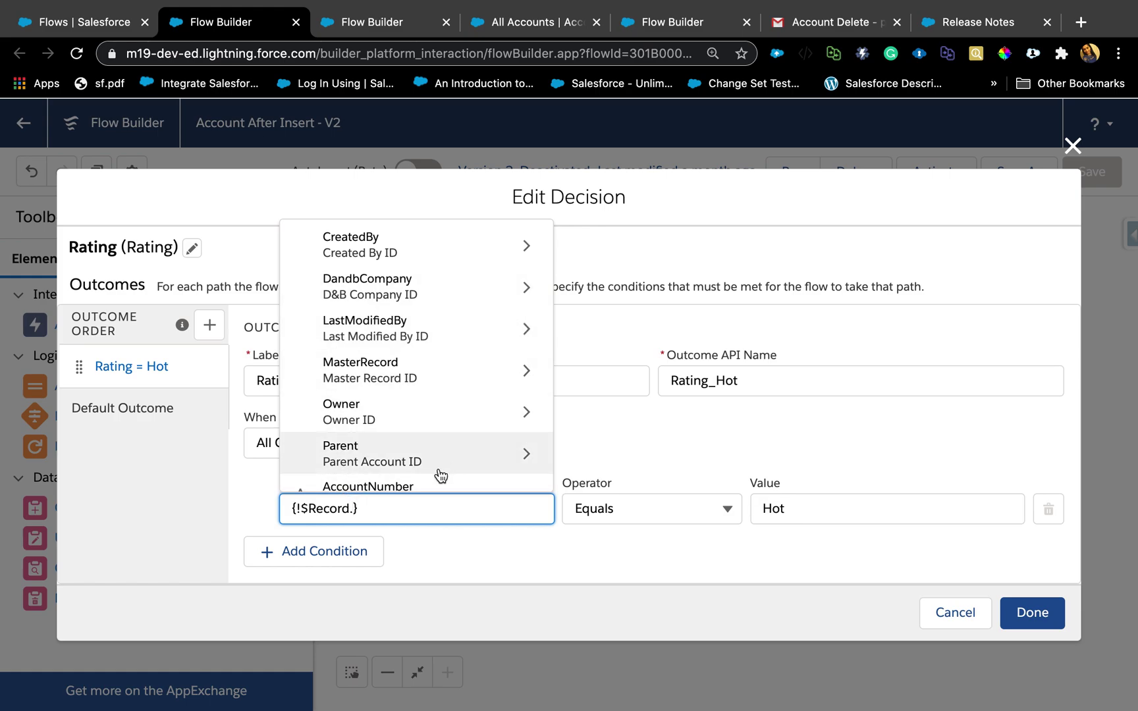
pyautogui.scroll(-5, 439, 472)
pyautogui.scroll(-6, 467, 400)
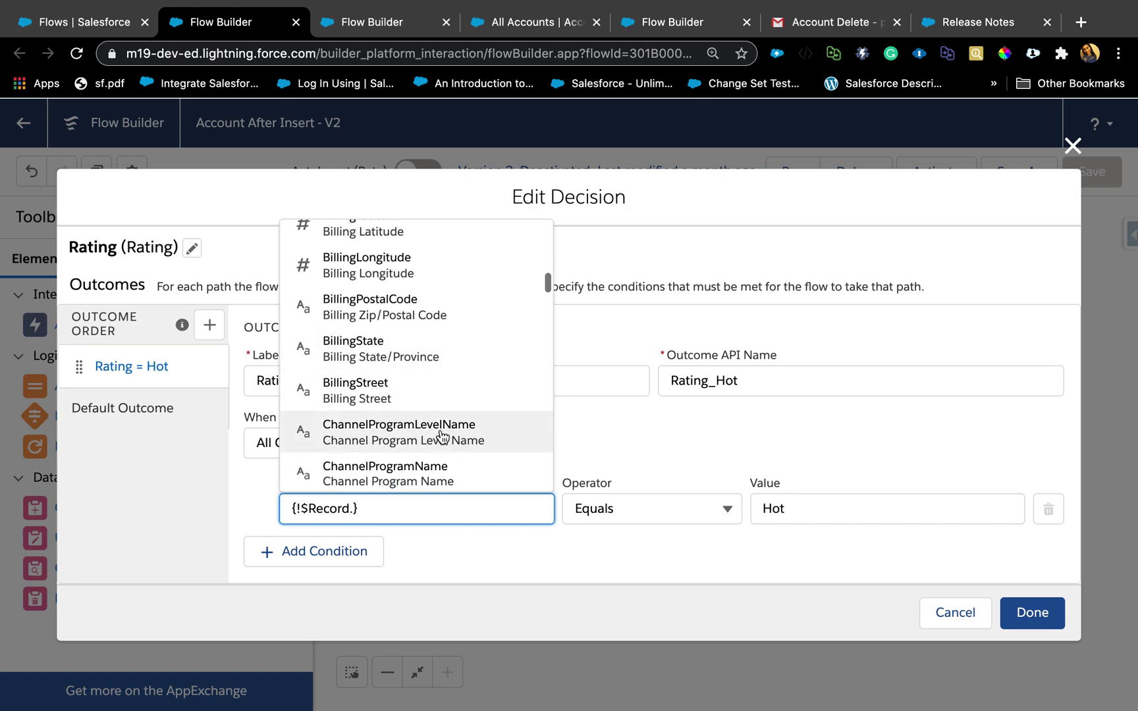
pyautogui.scroll(-3, 420, 412)
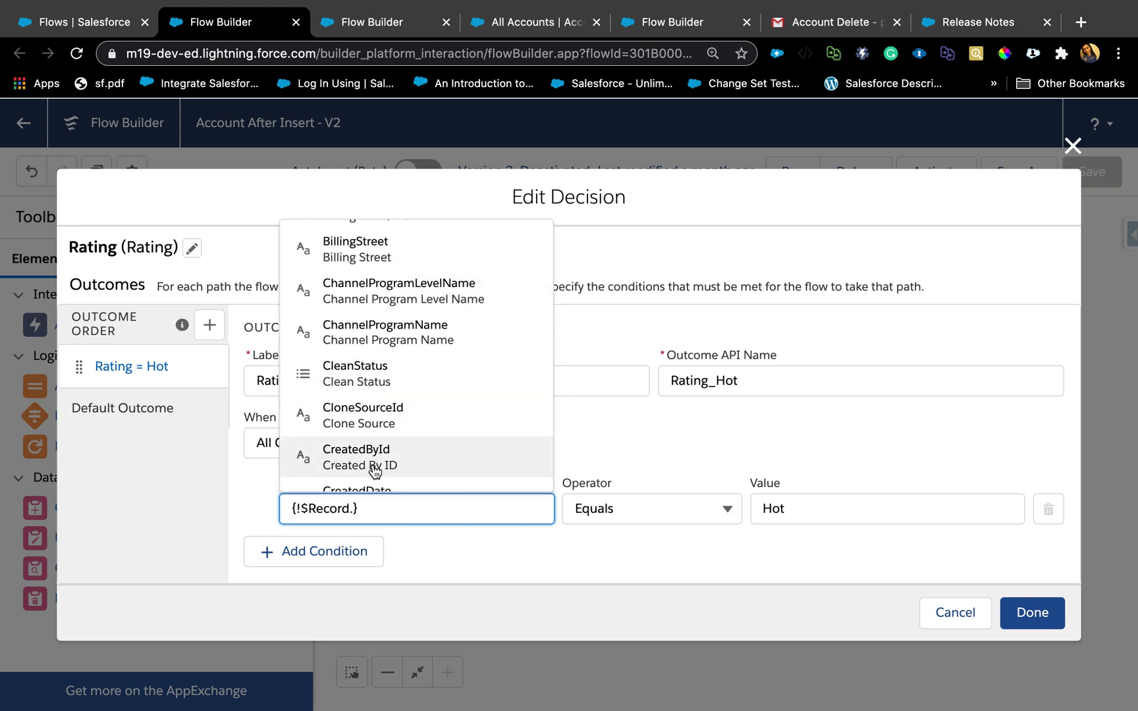
pyautogui.write('acc')
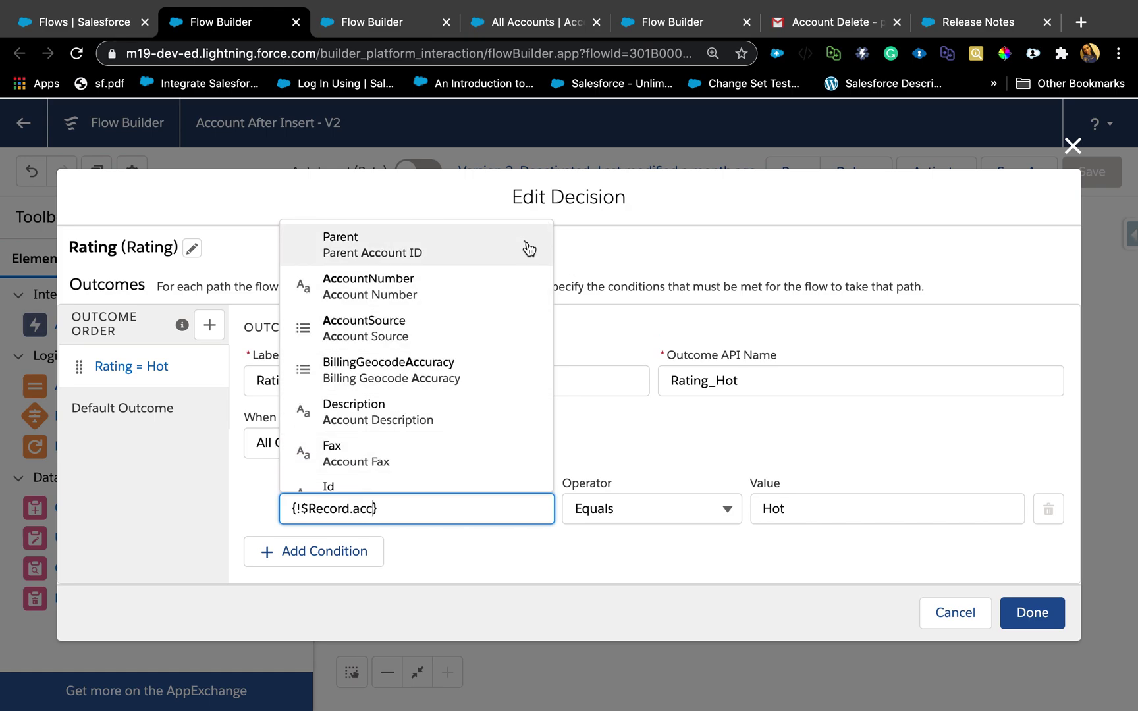
pyautogui.click(529, 248)
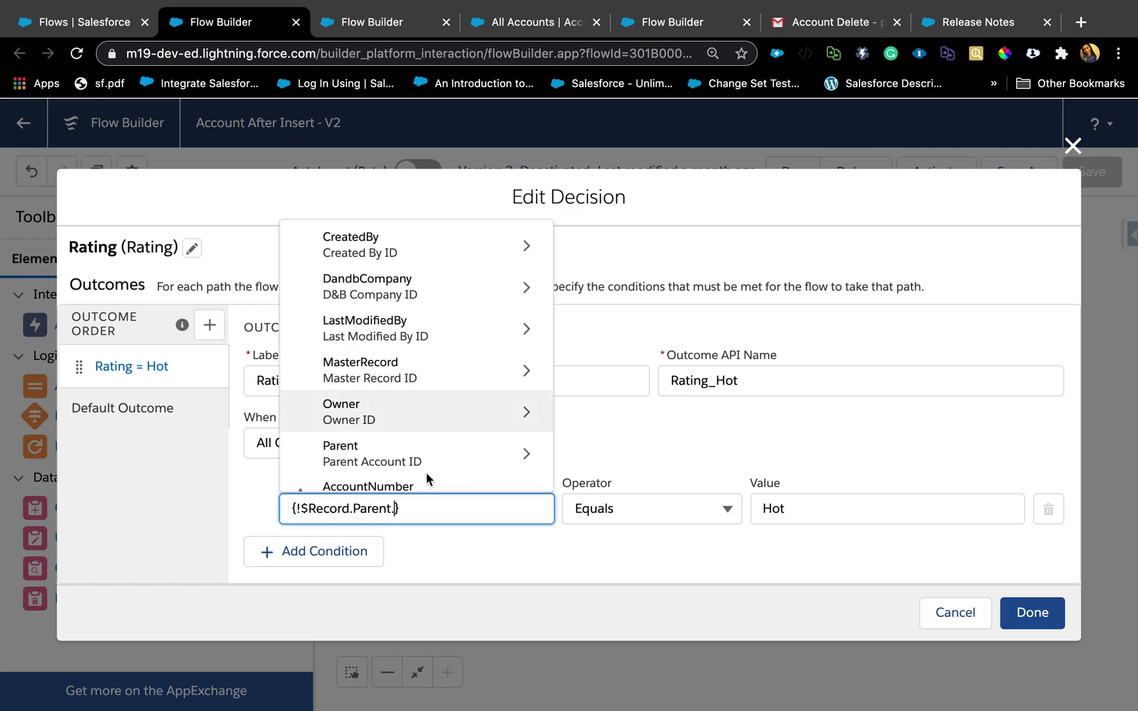
pyautogui.click(521, 569)
pyautogui.click(1073, 128)
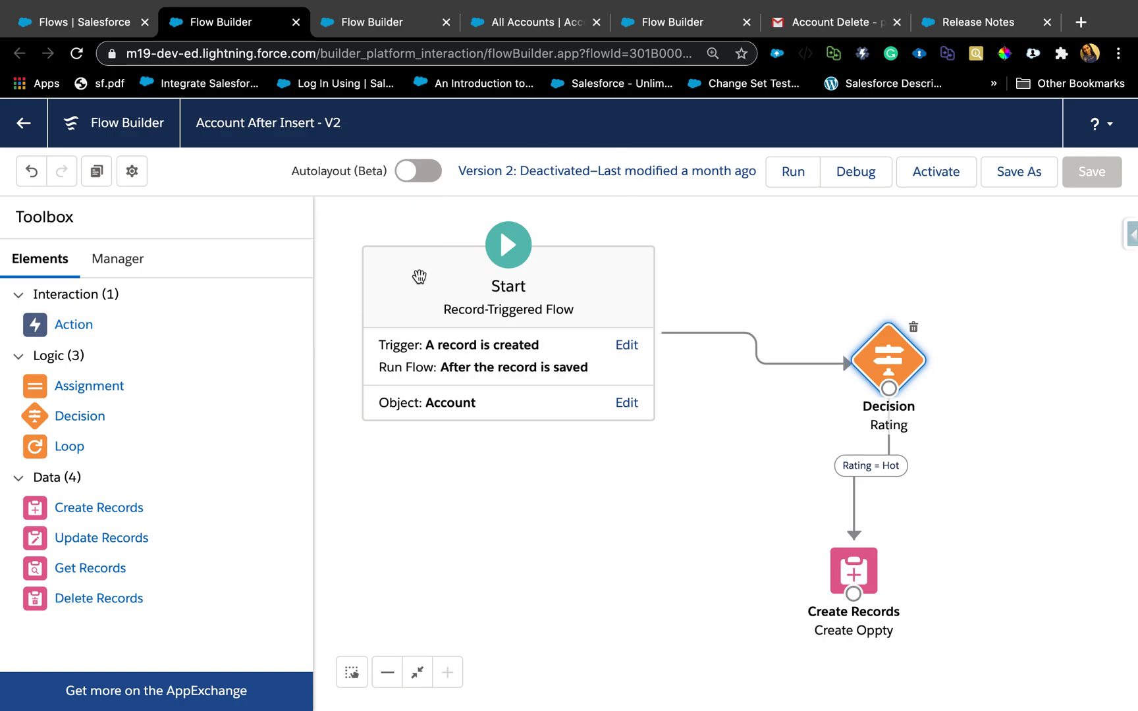
# Turn on auto-layout for the Account Delete Before flow.
pyautogui.click(374, 24)
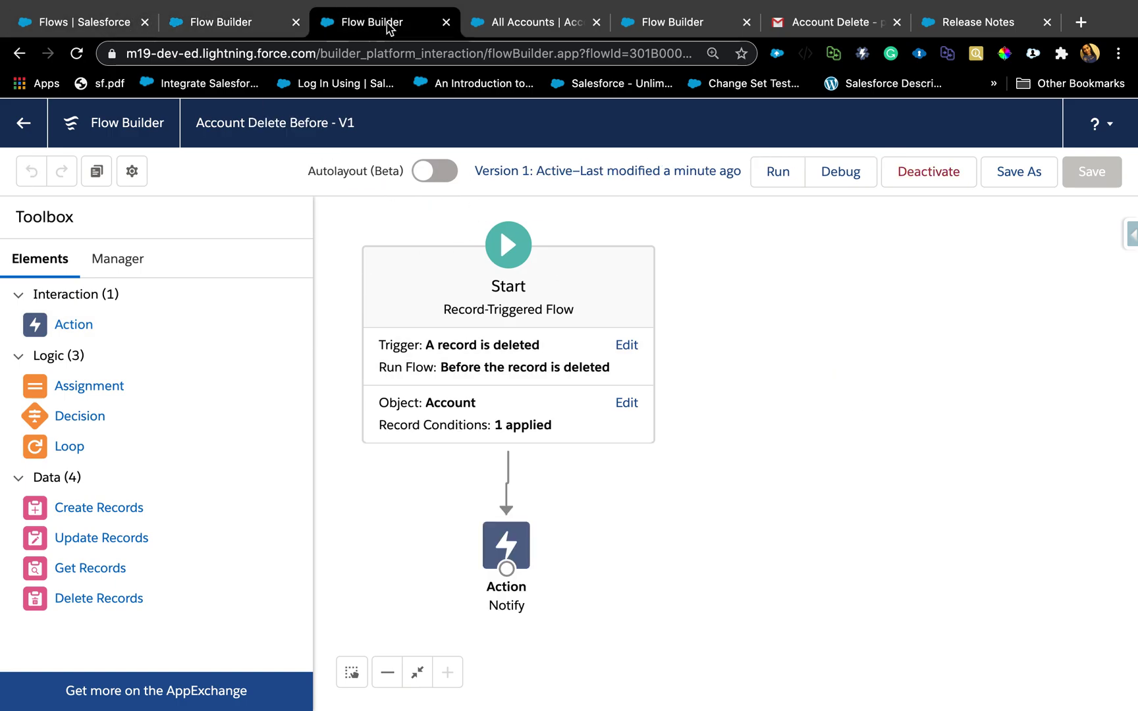
pyautogui.click(436, 171)
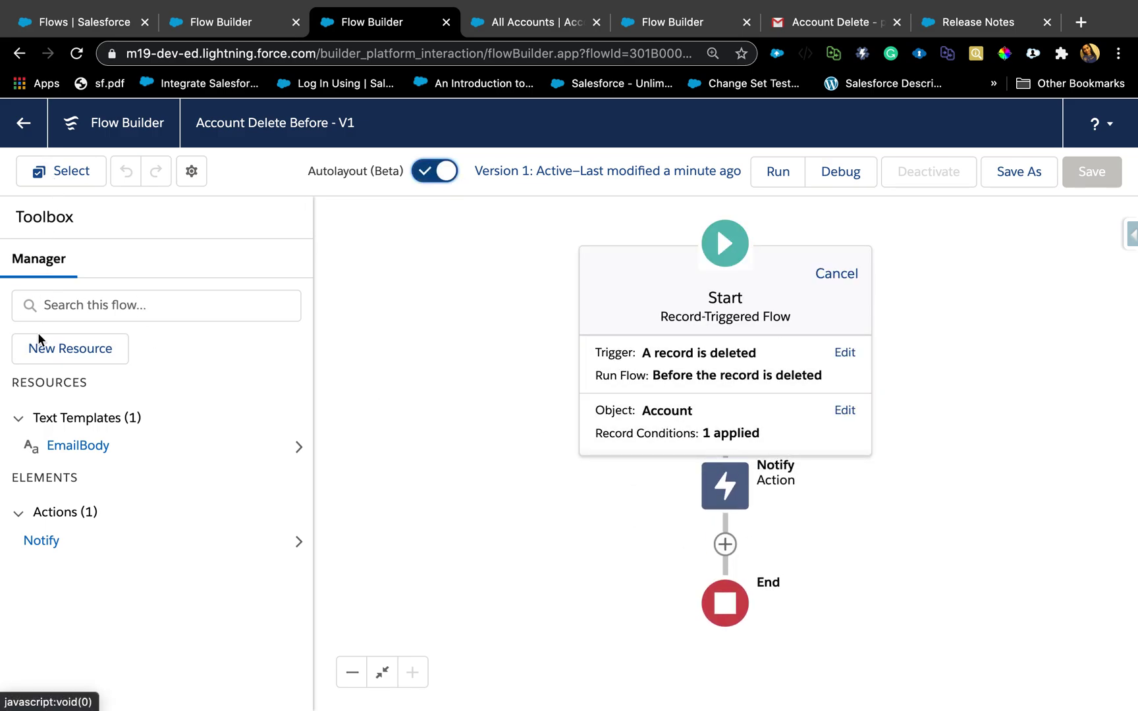
pyautogui.click(721, 541)
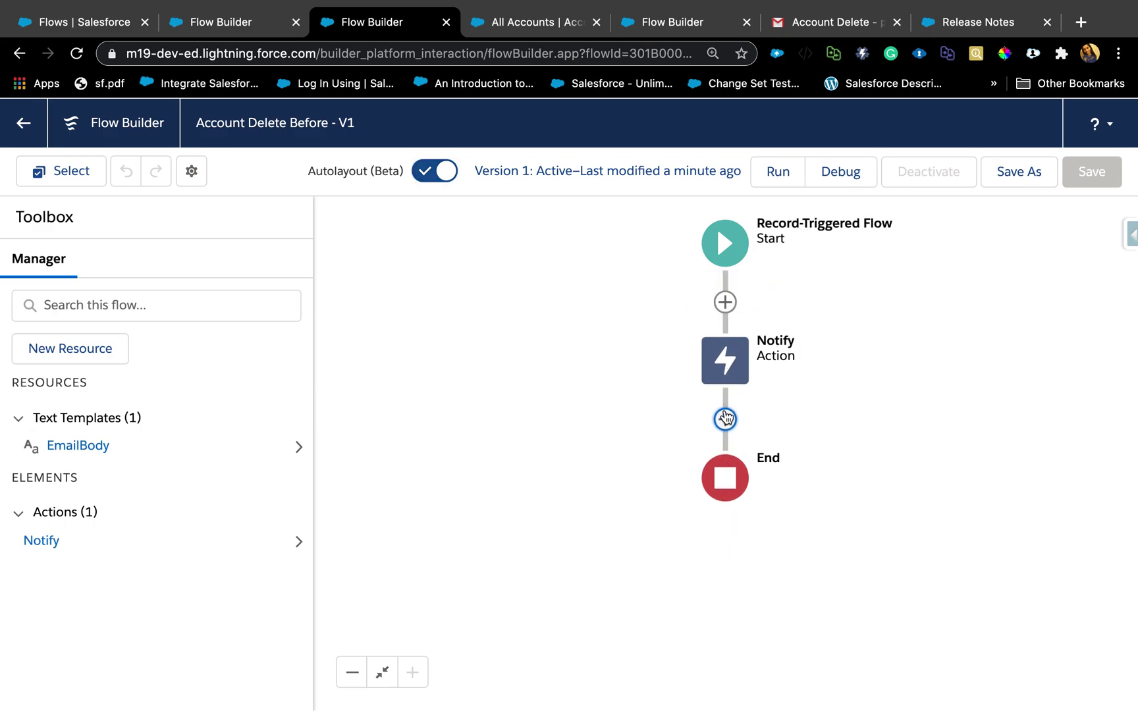
# Browse the add-element choices below Notify, then switch auto-layout back off.
pyautogui.click(725, 419)
pyautogui.scroll(-2, 627, 577)
pyautogui.scroll(-4, 627, 577)
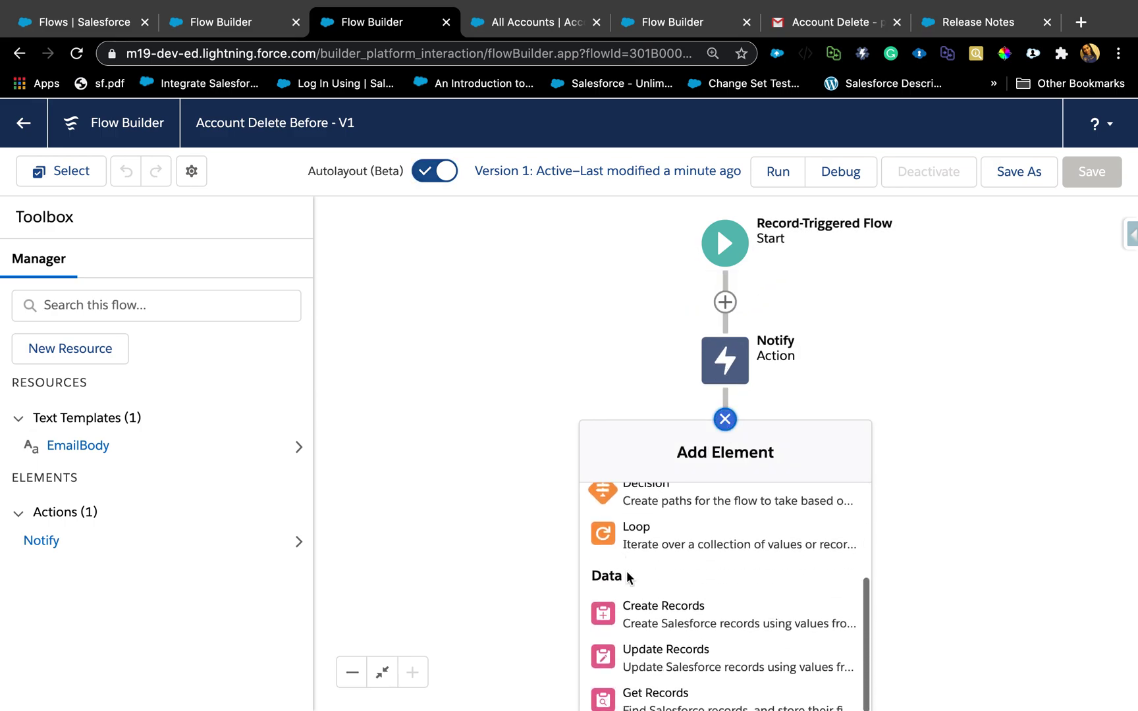
pyautogui.scroll(6, 628, 578)
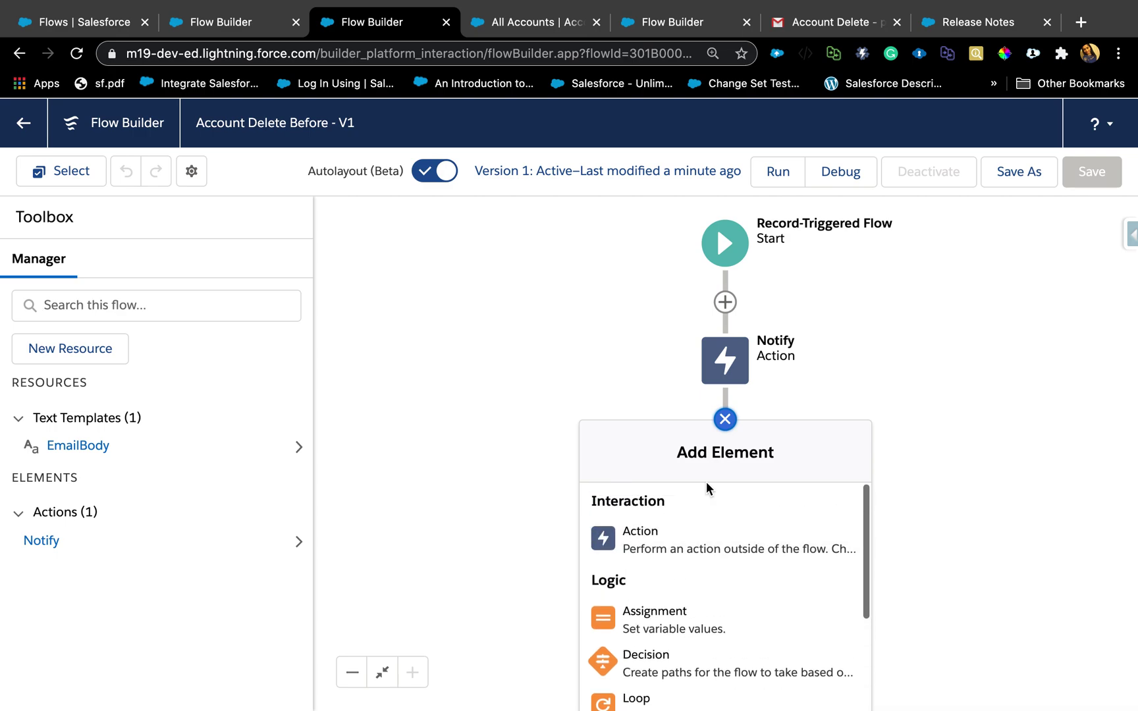
pyautogui.click(727, 422)
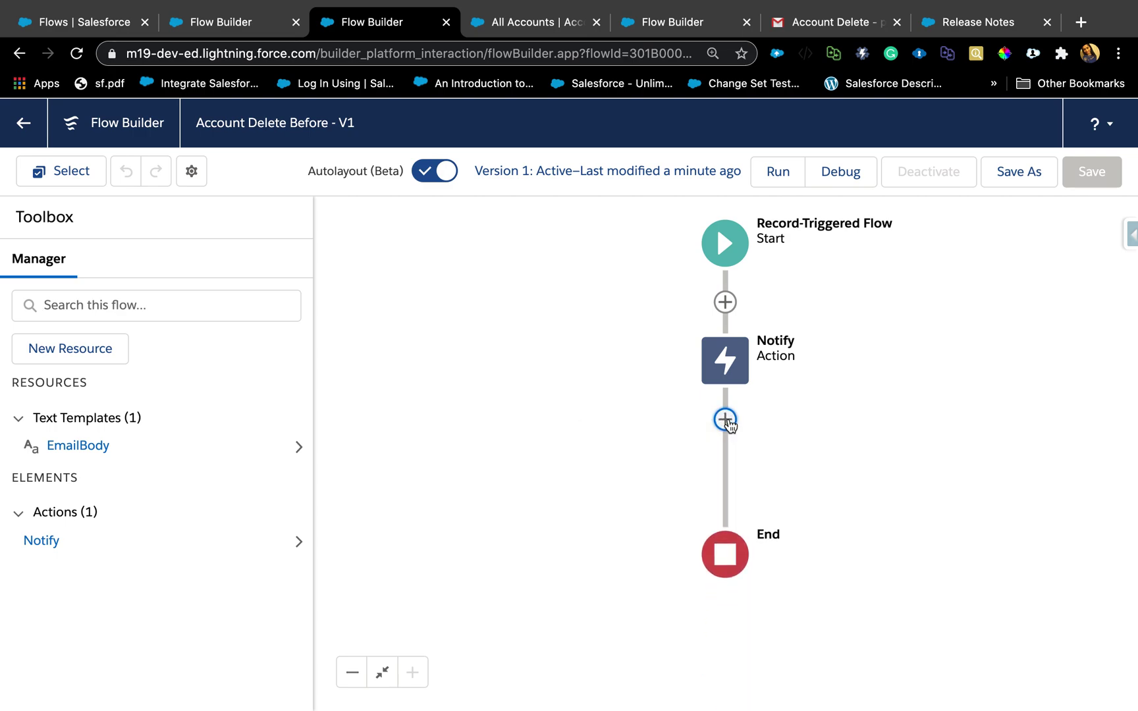
pyautogui.click(428, 173)
pyautogui.click(44, 22)
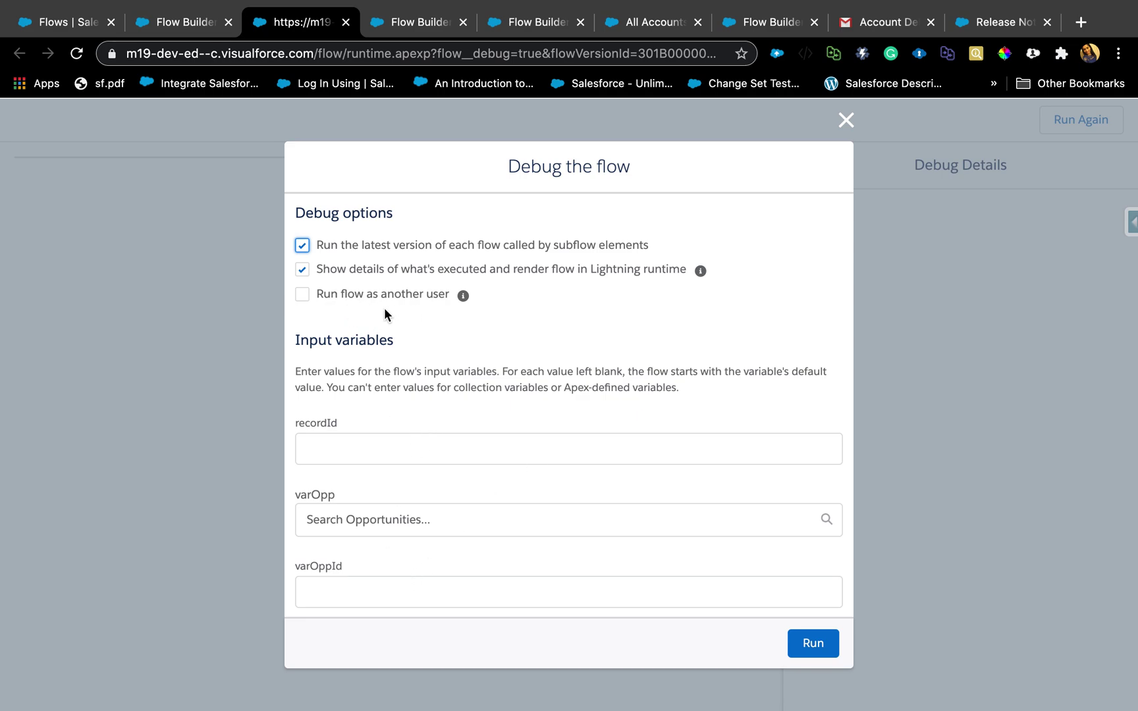
# Enable 'Run flow as another user' in the debug options, picking a user and then clearing it.
pyautogui.moveTo(463, 298)
pyautogui.click(305, 291)
pyautogui.click(368, 334)
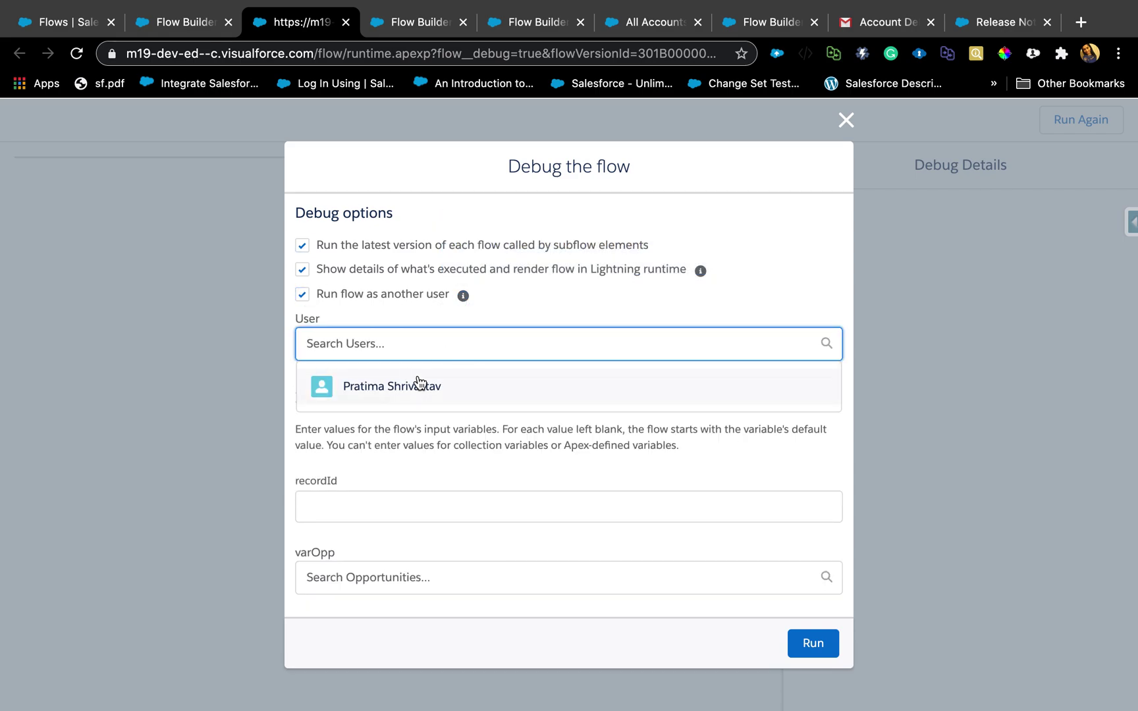
pyautogui.click(413, 382)
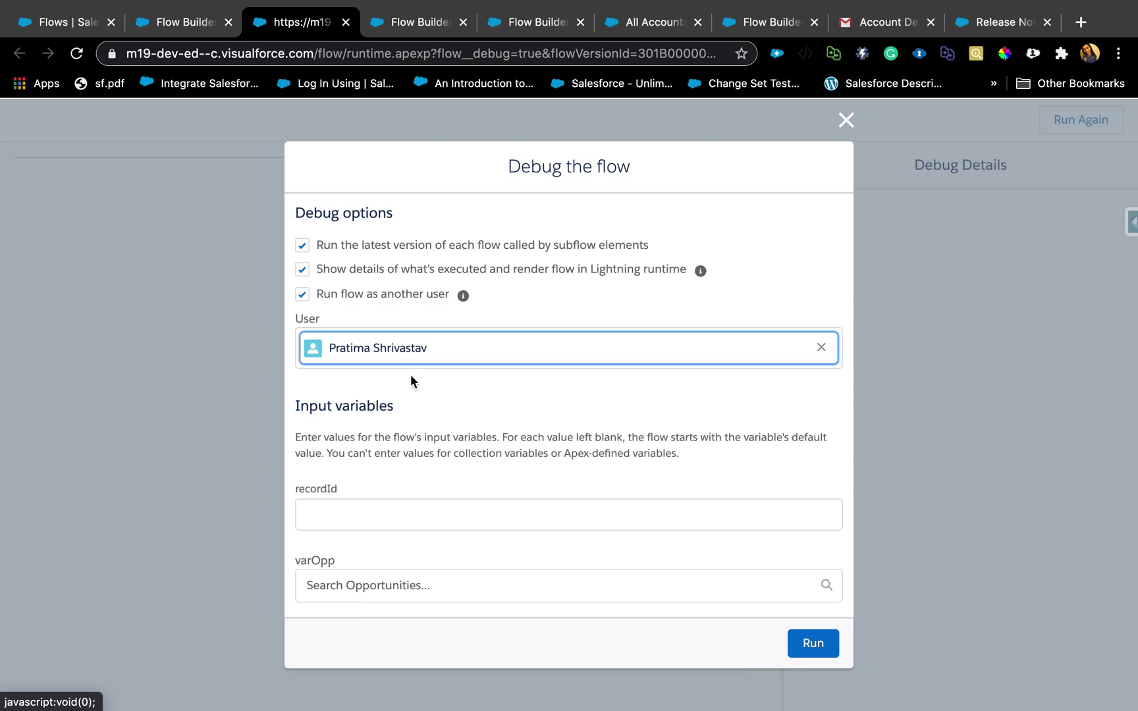
pyautogui.click(822, 349)
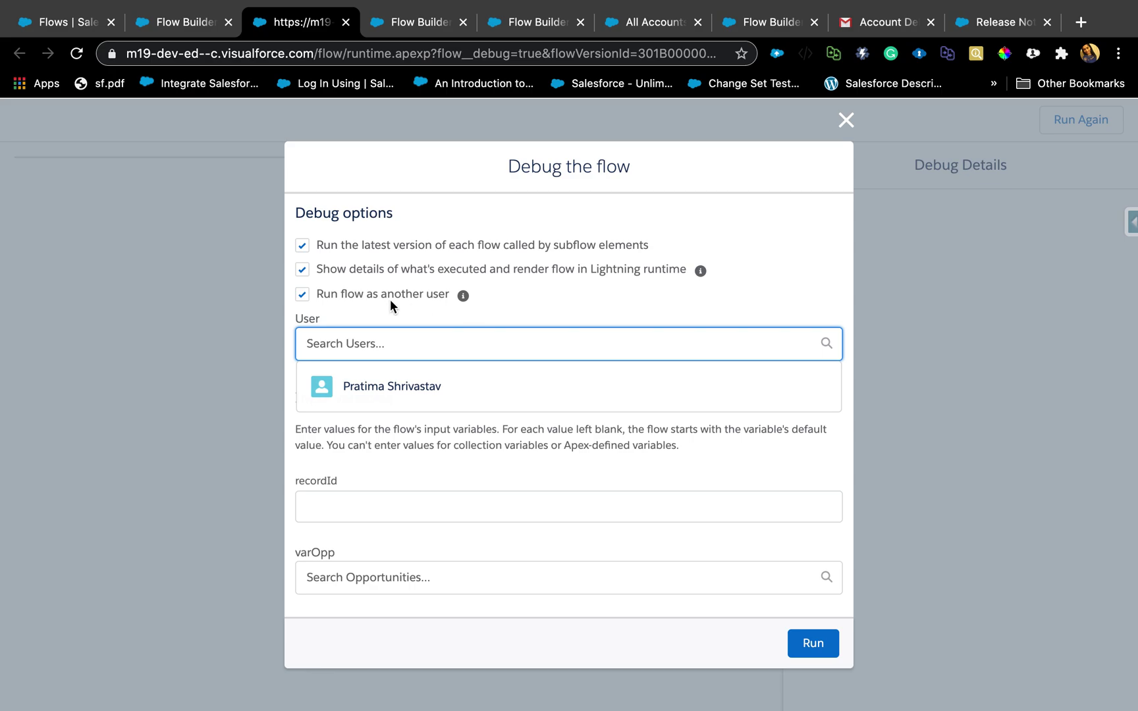
# Open Process Automation Settings via Quick Find 'automation' and check debug-run user impersonation.
pyautogui.click(176, 26)
pyautogui.click(78, 22)
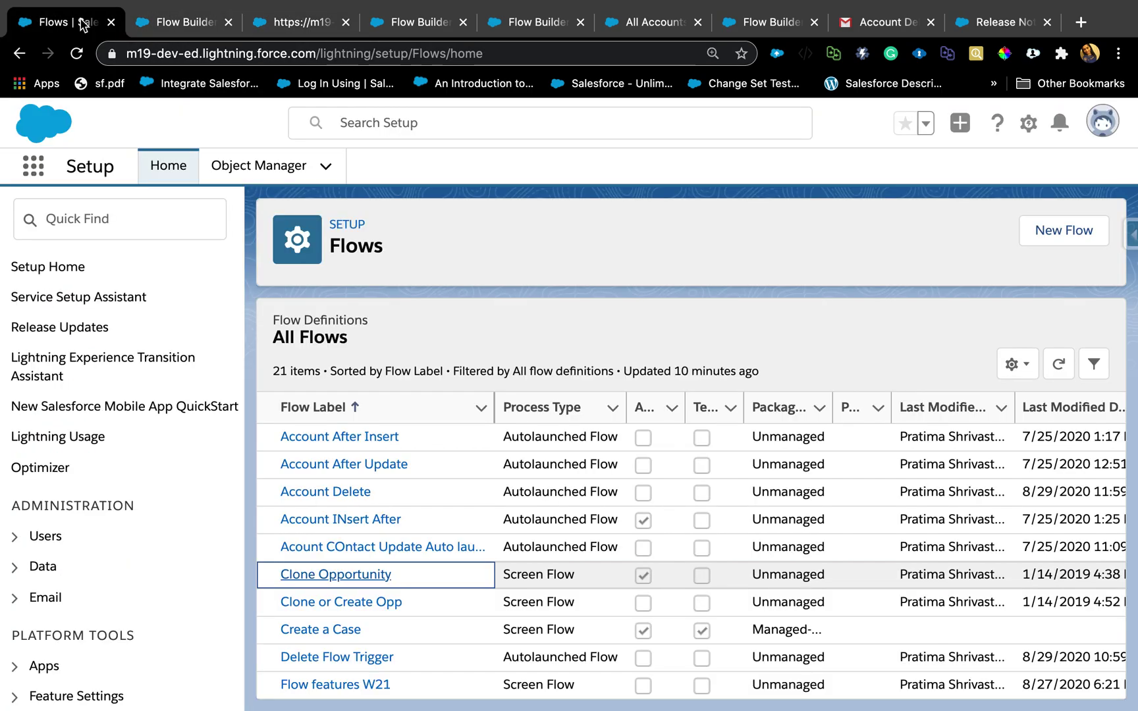
pyautogui.click(92, 215)
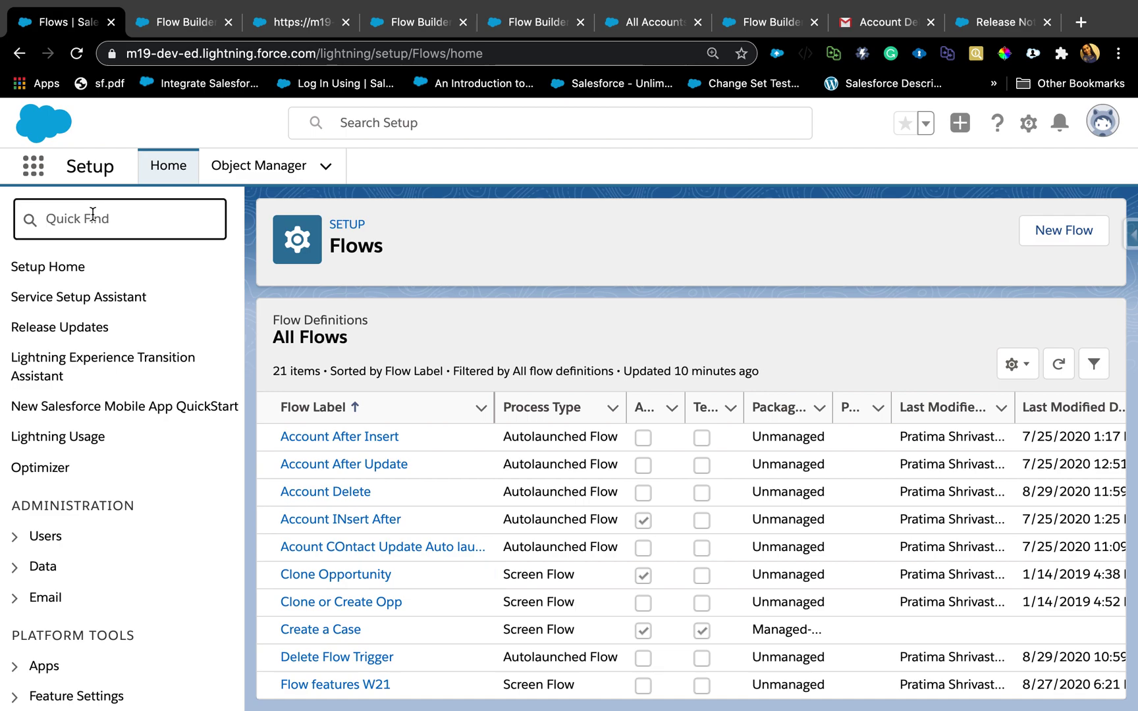
pyautogui.write('automation')
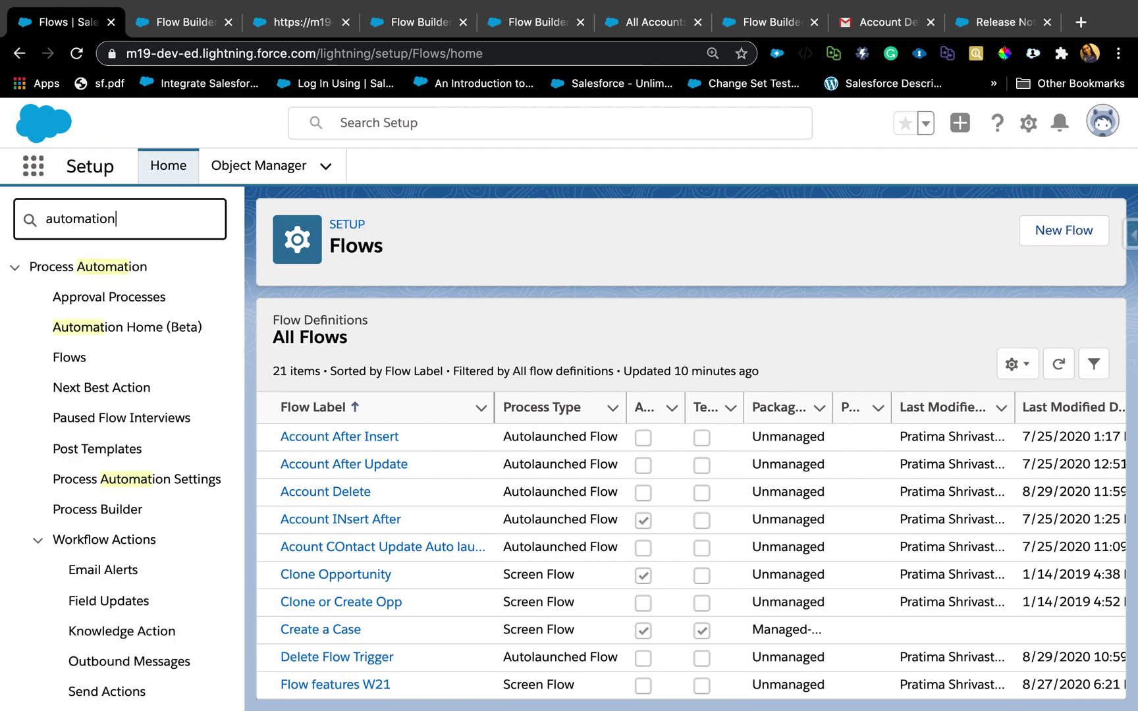
pyautogui.click(126, 487)
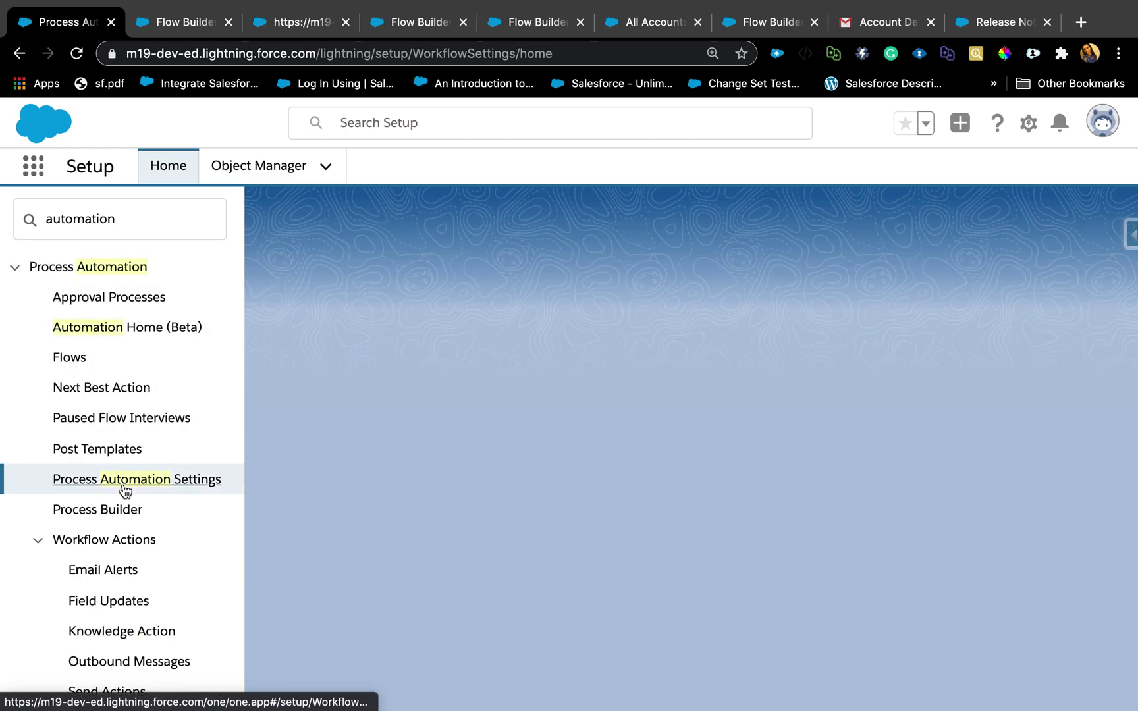
pyautogui.scroll(-10, 500, 578)
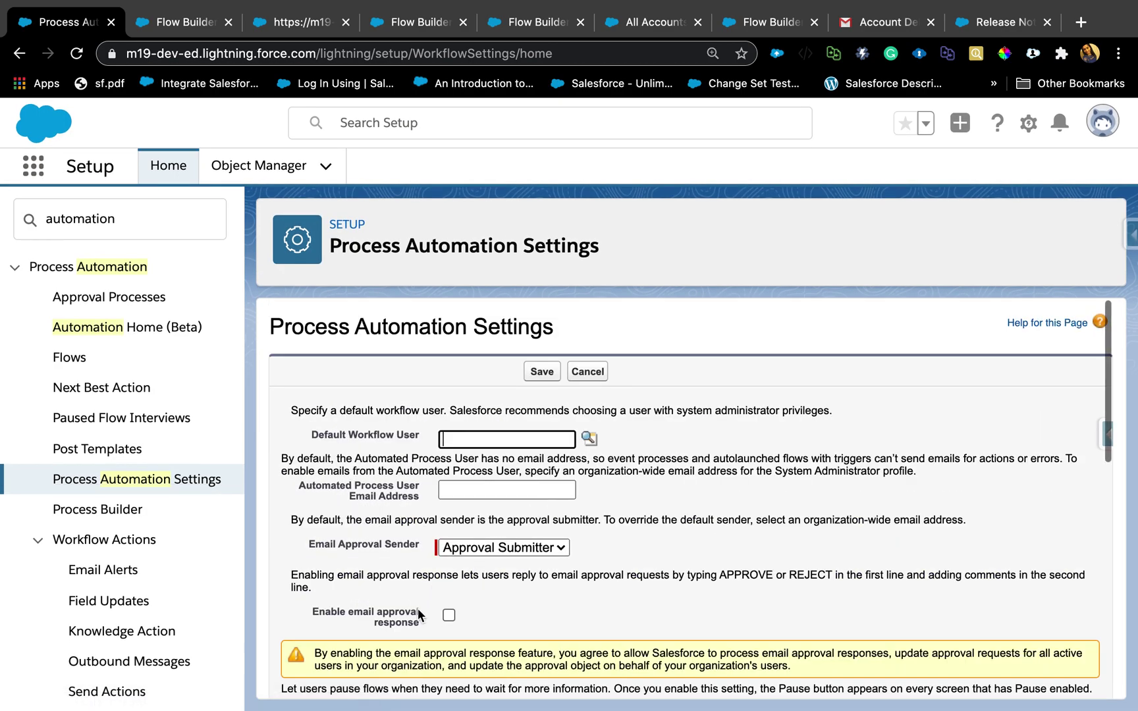
pyautogui.scroll(-10, 363, 528)
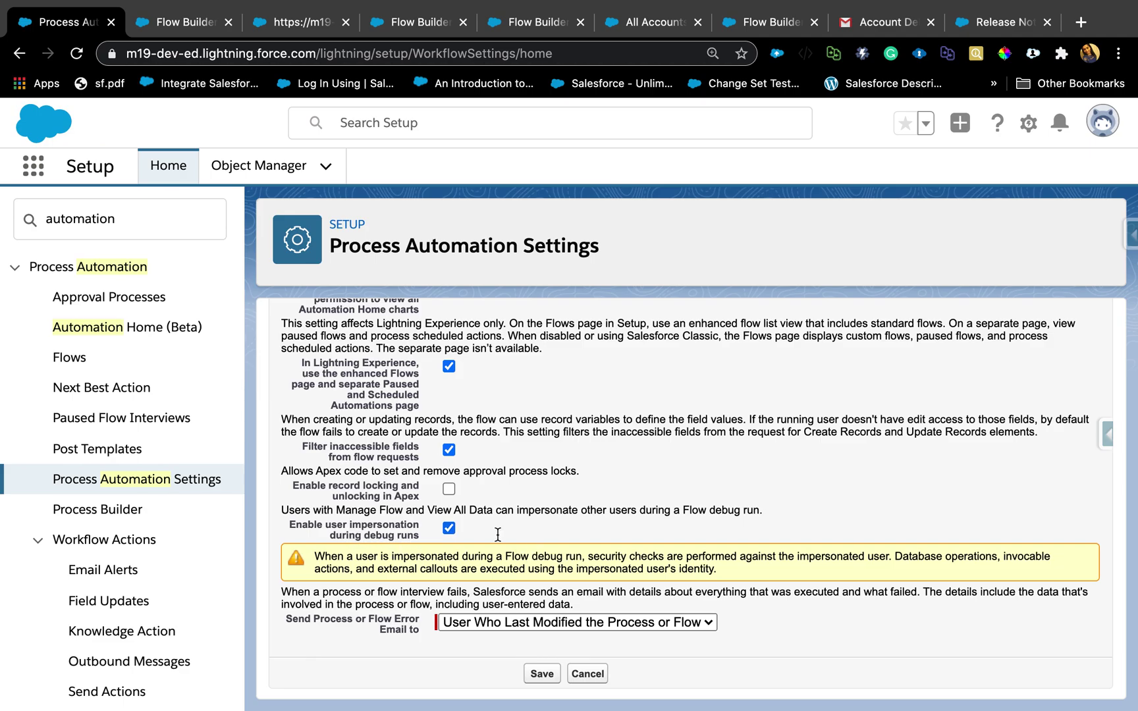
pyautogui.scroll(10, 742, 436)
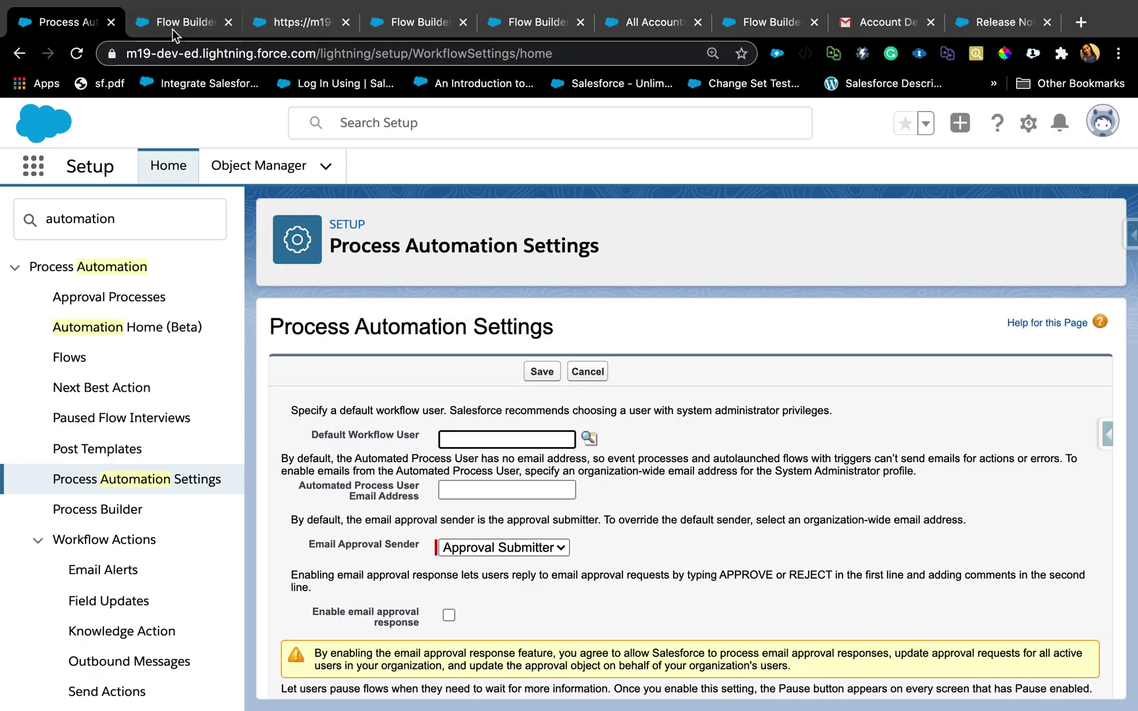
# Open the Clone Opportunity screen element in Edit Screen, then go to the Winter '21 release notes.
pyautogui.click(173, 35)
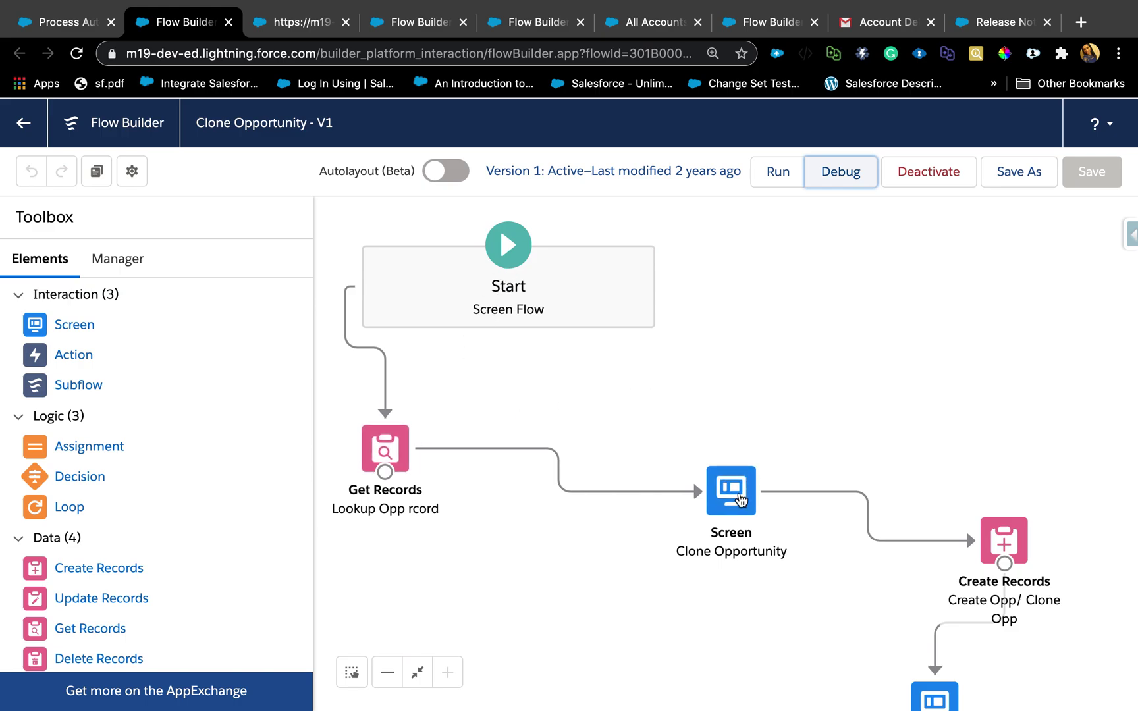
pyautogui.doubleClick(739, 495)
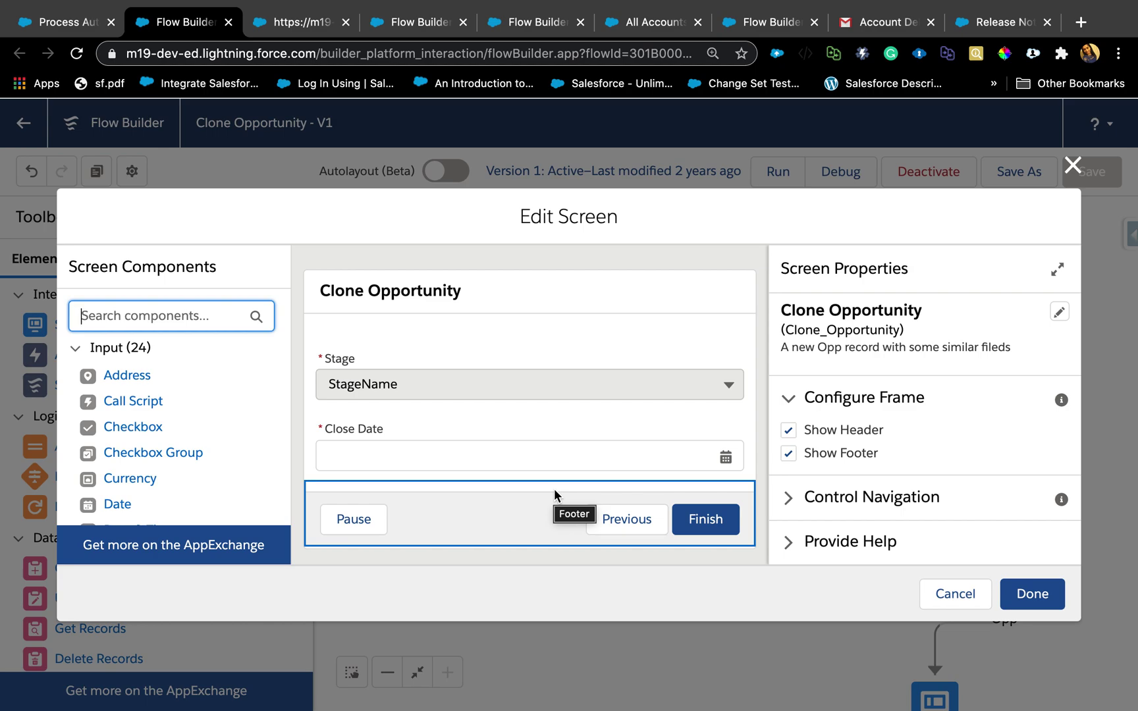
pyautogui.click(1004, 21)
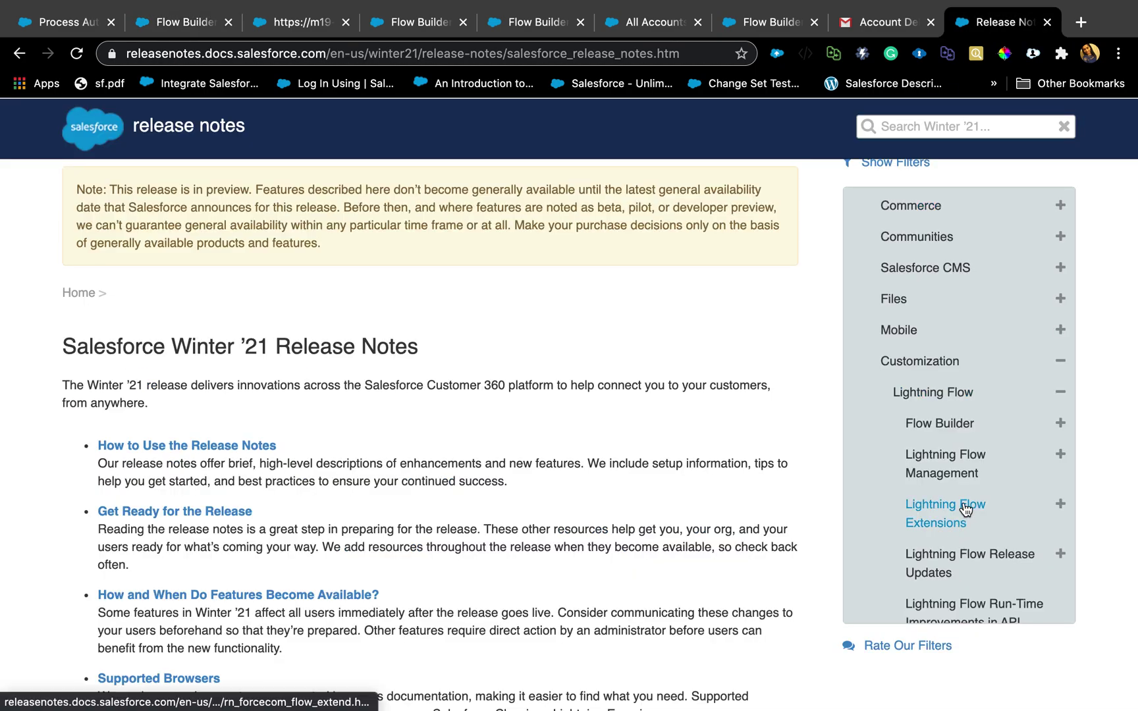
# Filter the release notes to Flow Builder and read 'Build Multi-Column Screens in Flow Builder (Pilot)'.
pyautogui.scroll(-2, 966, 510)
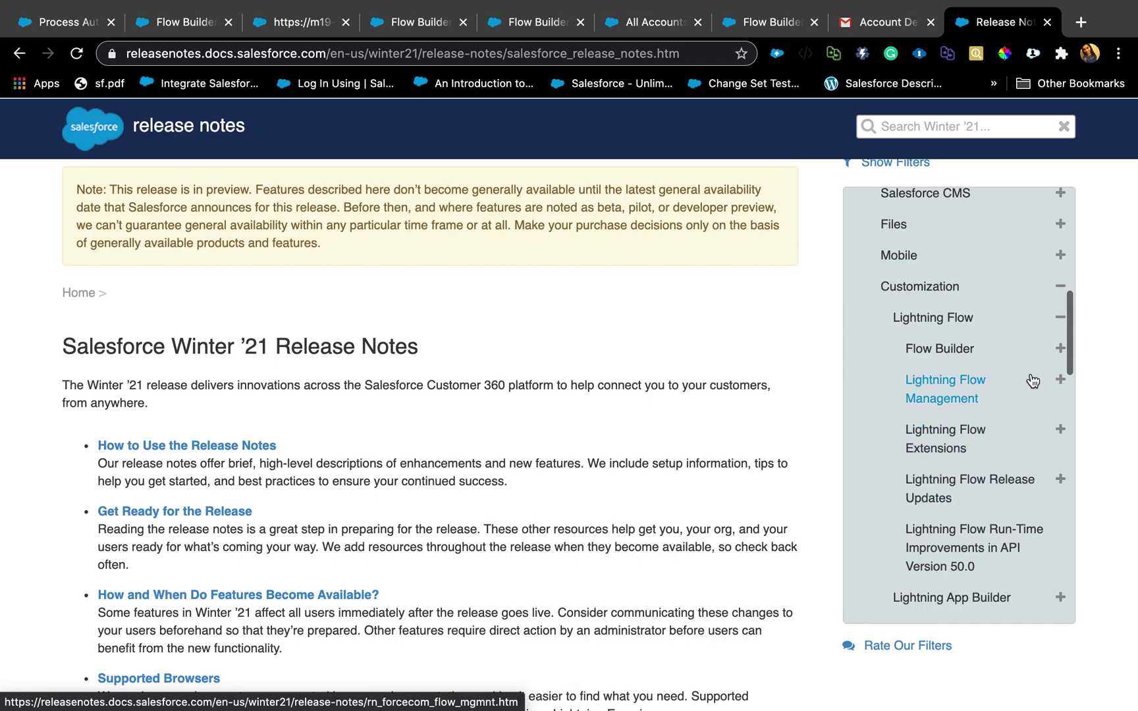
pyautogui.click(1035, 363)
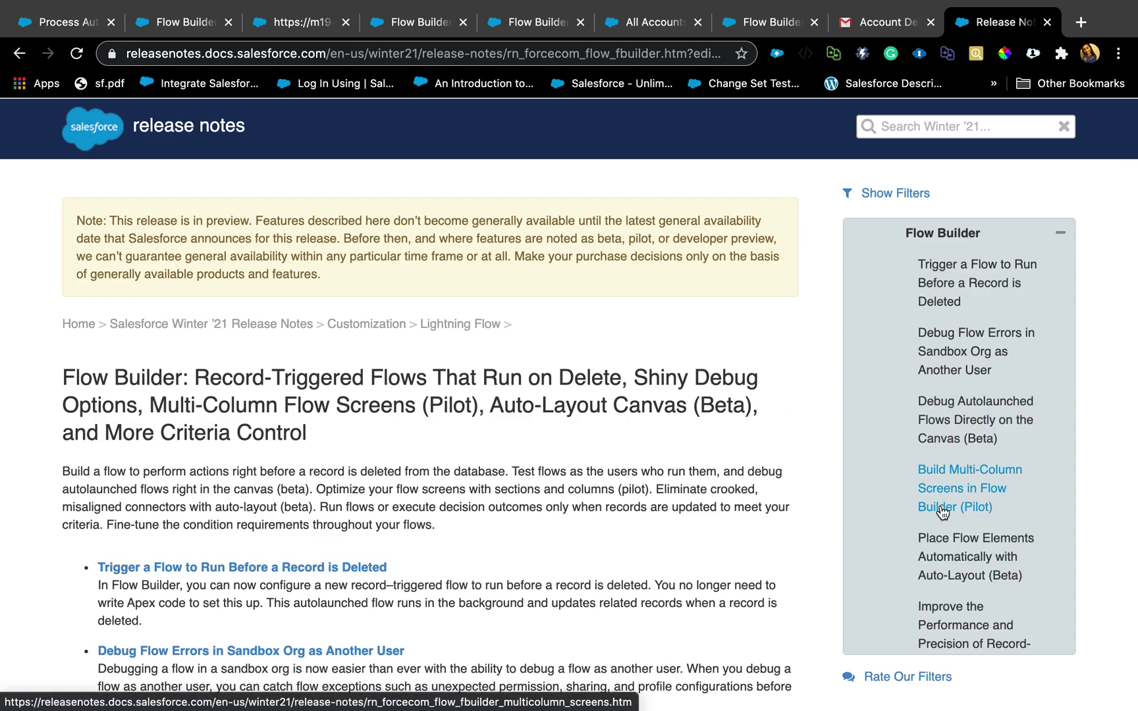
pyautogui.click(941, 508)
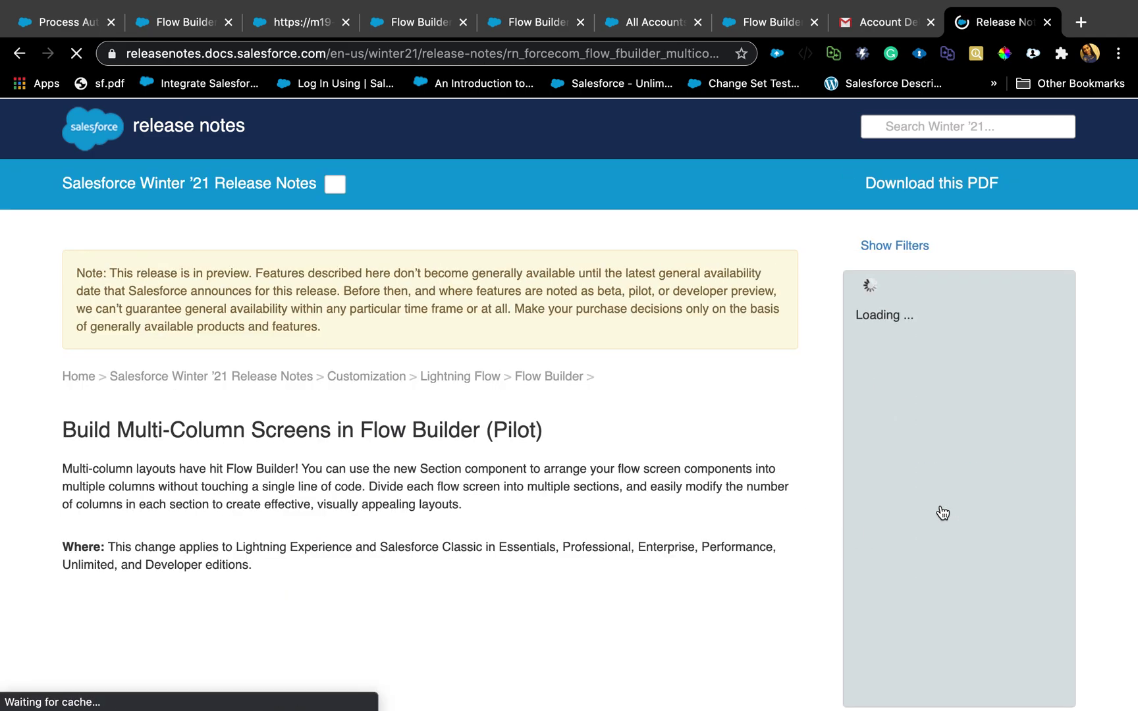
pyautogui.scroll(-2, 395, 474)
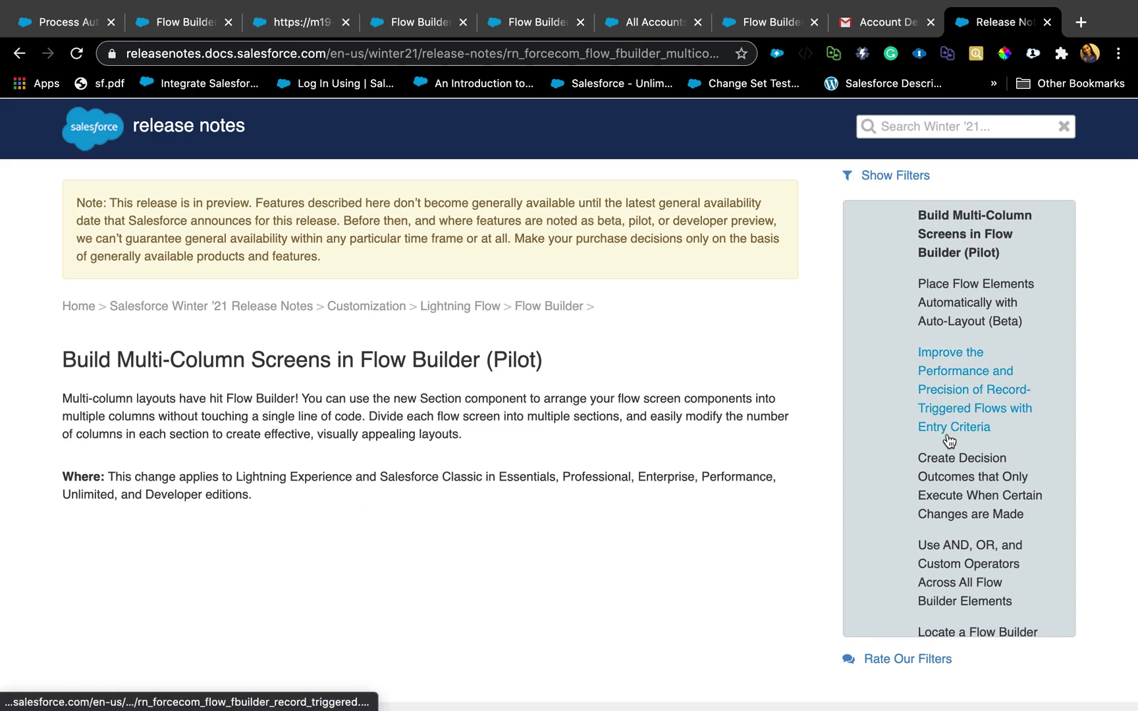
pyautogui.scroll(3, 948, 438)
pyautogui.scroll(3, 948, 440)
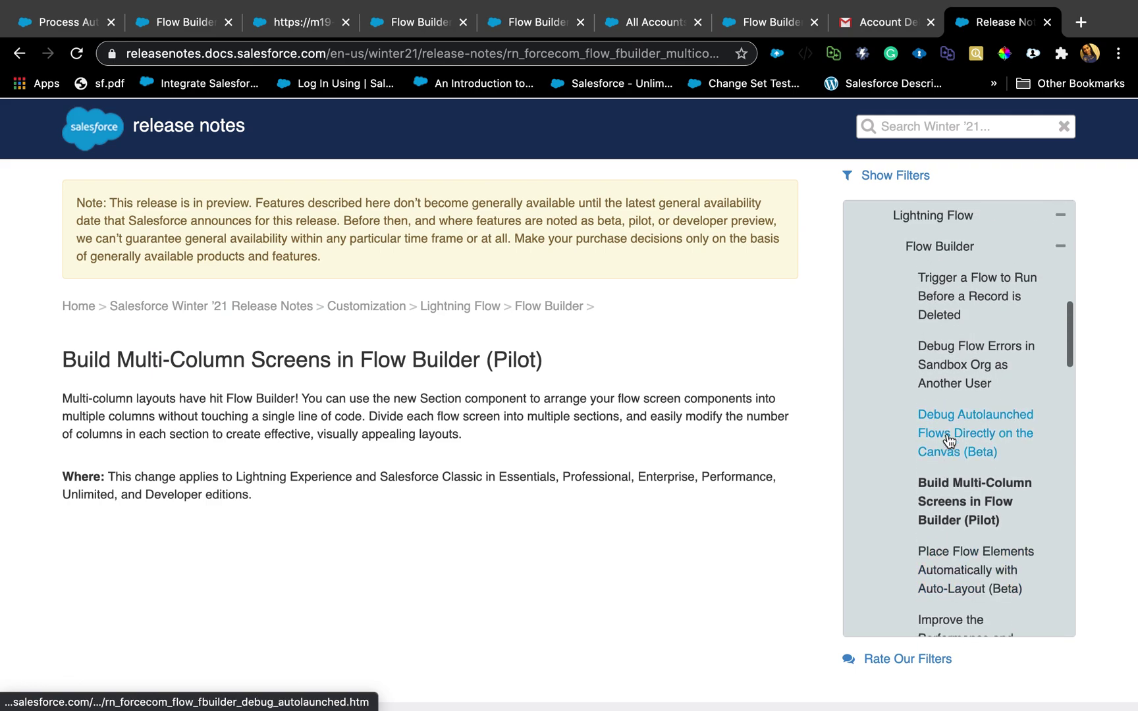
pyautogui.scroll(-3, 948, 440)
pyautogui.scroll(-3, 948, 439)
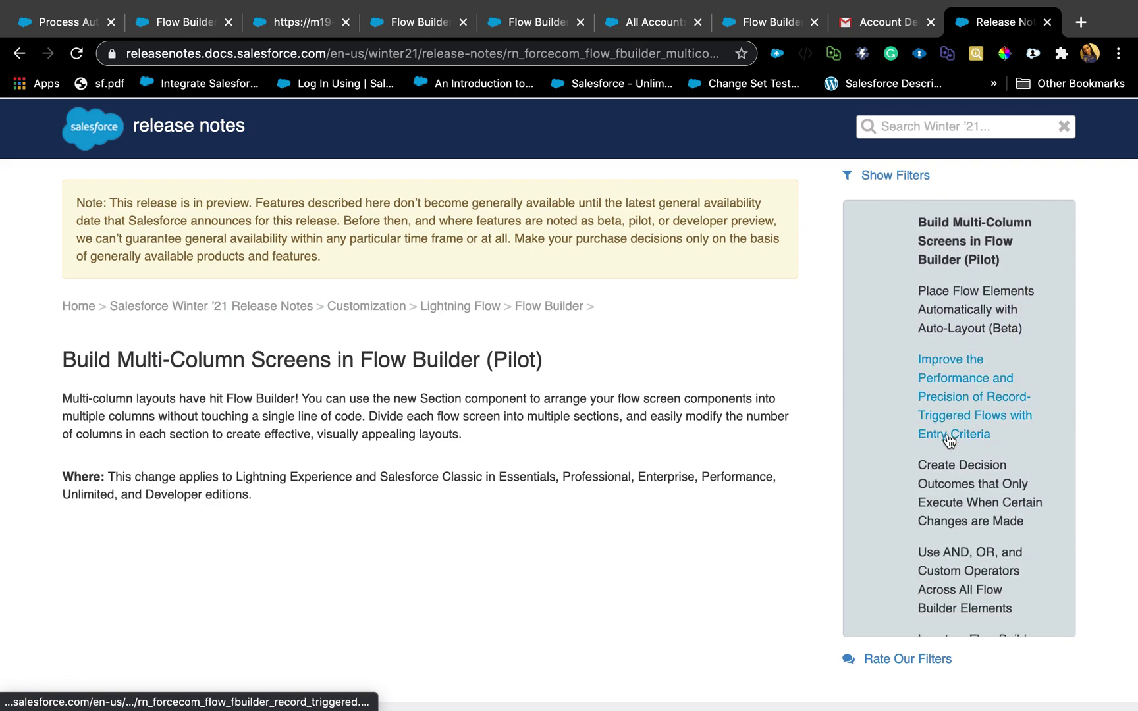
pyautogui.scroll(-3, 948, 440)
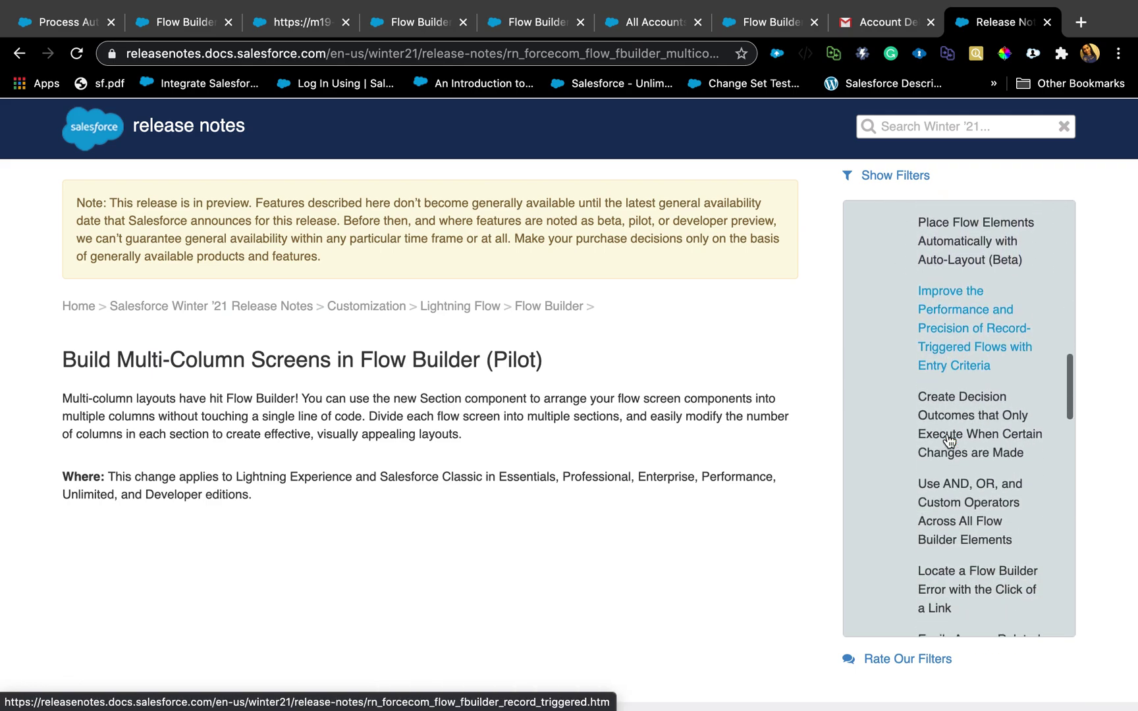
pyautogui.scroll(-2, 948, 440)
pyautogui.scroll(10, 948, 440)
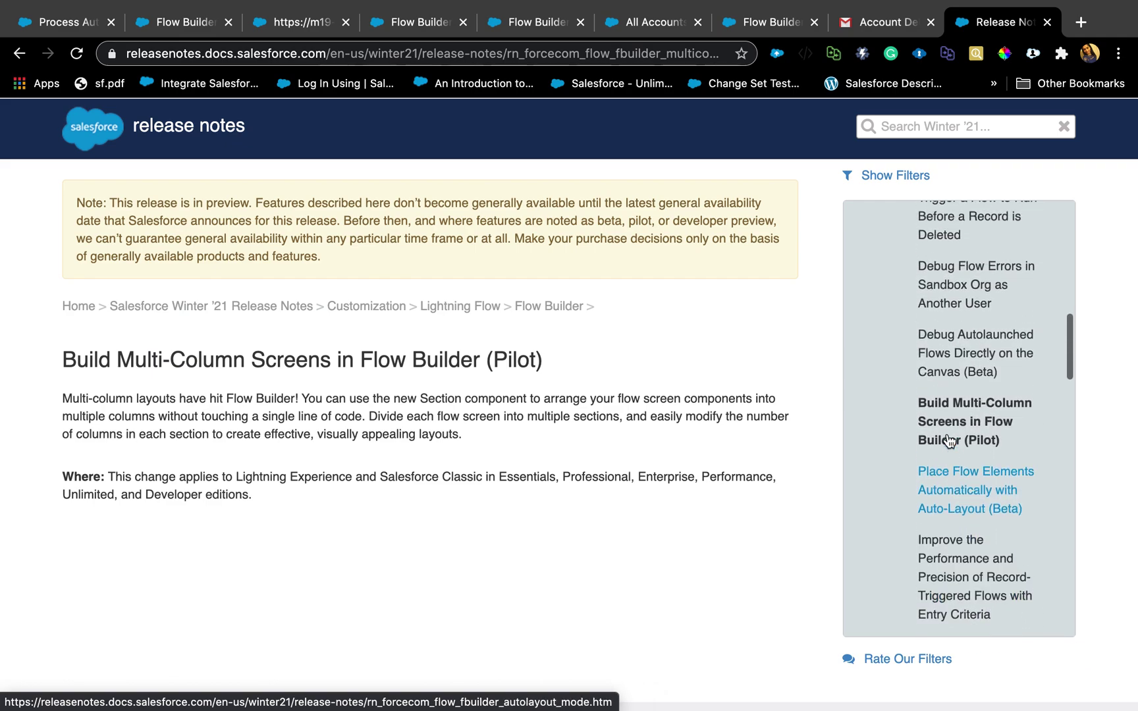
pyautogui.scroll(4, 948, 440)
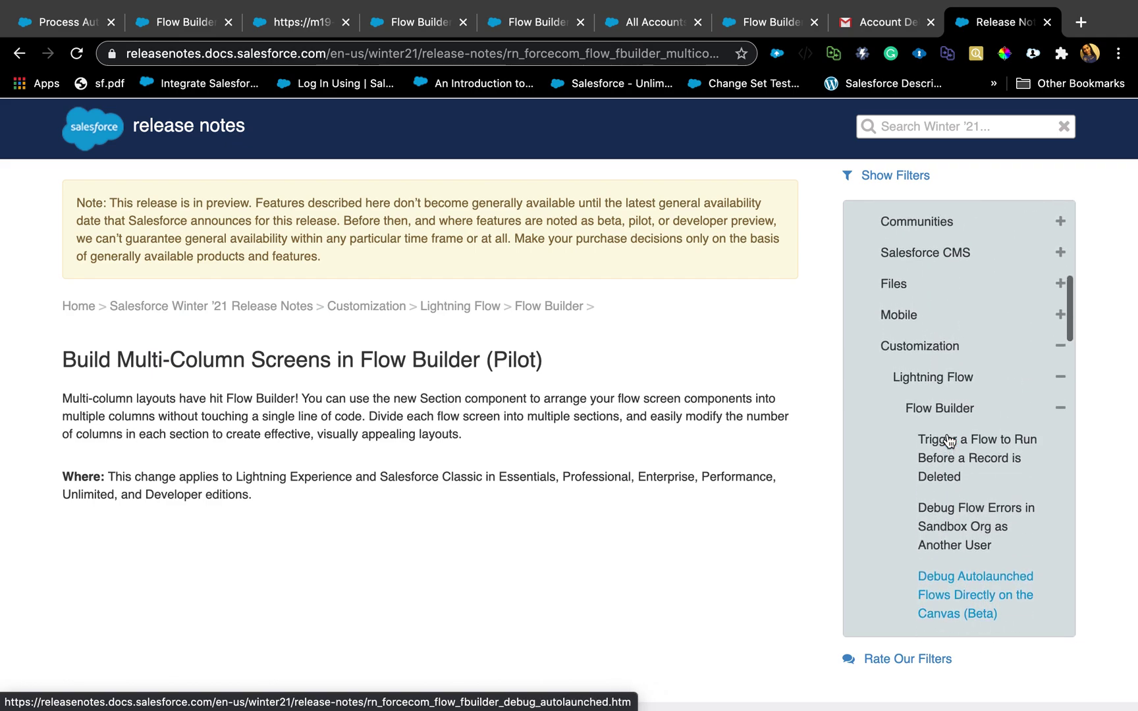
pyautogui.scroll(2, 948, 440)
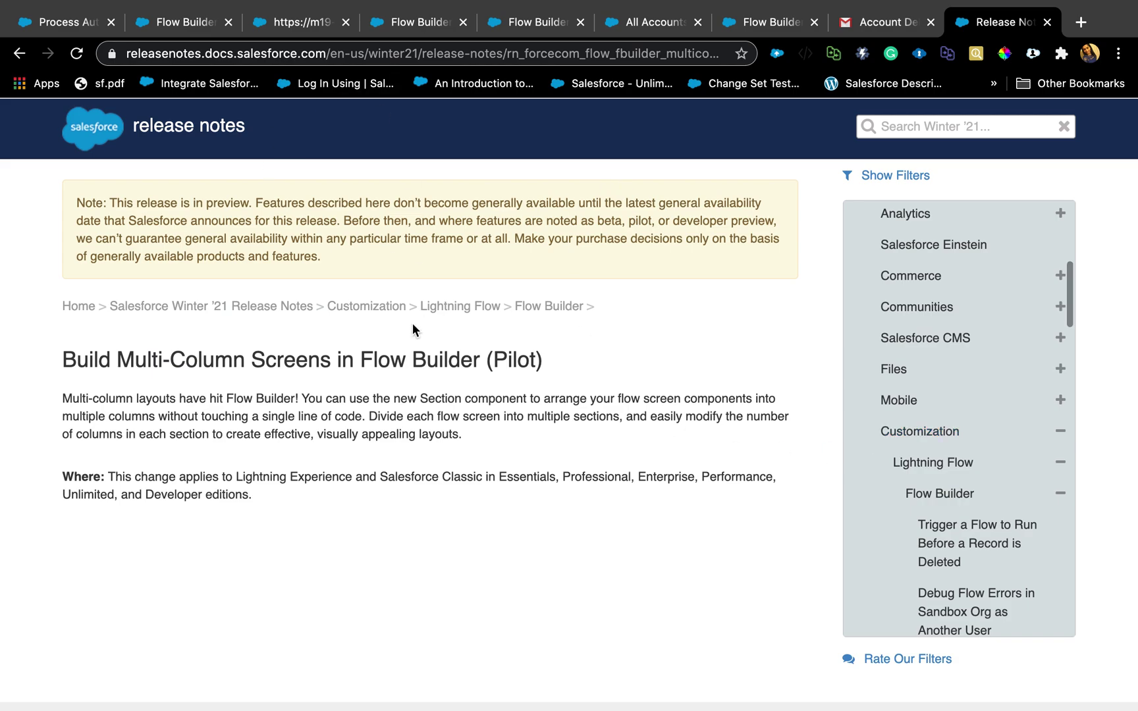
pyautogui.scroll(10, 996, 300)
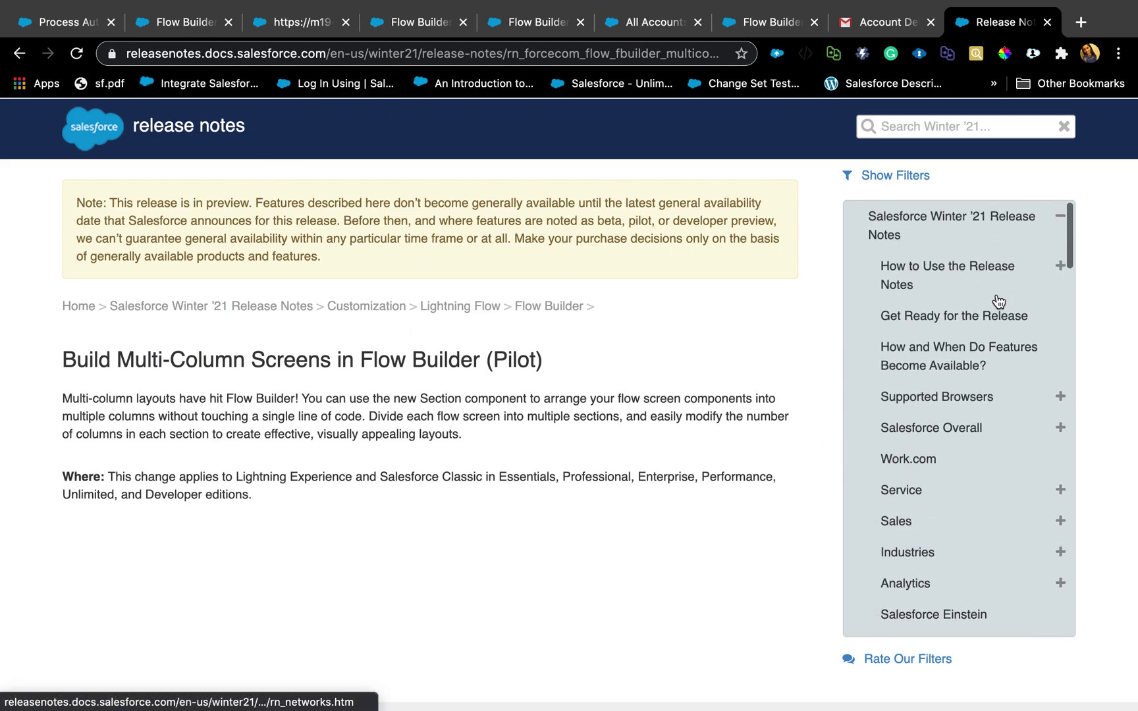
pyautogui.scroll(-3, 1013, 383)
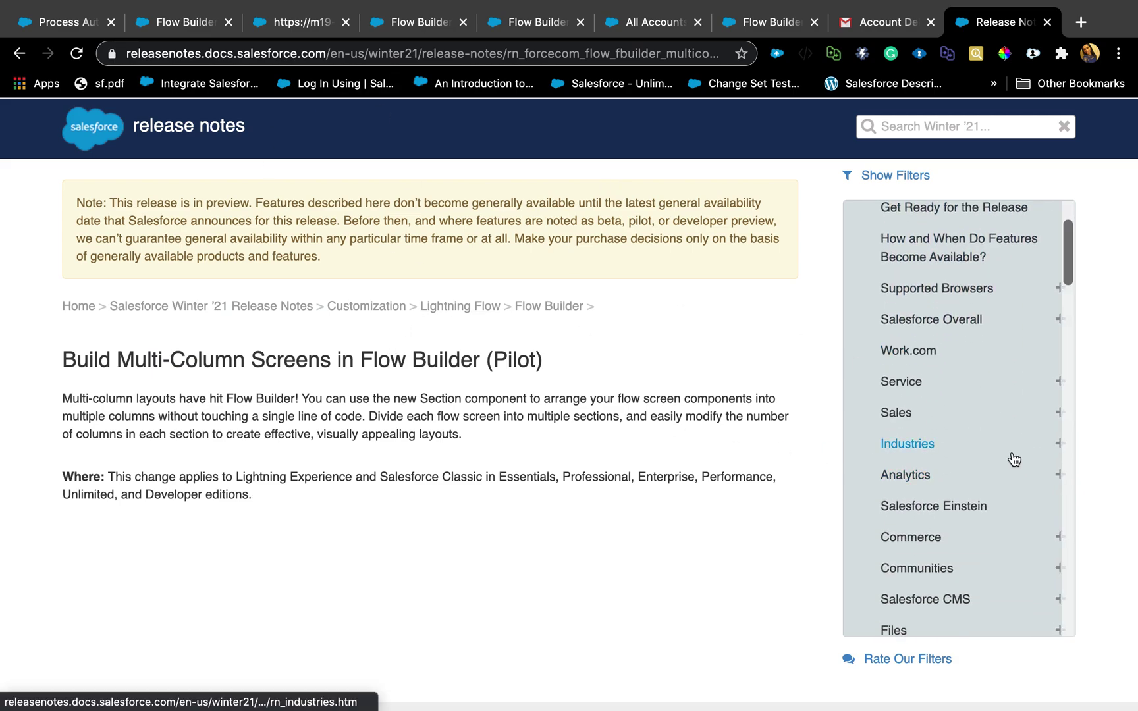
pyautogui.scroll(-15, 984, 534)
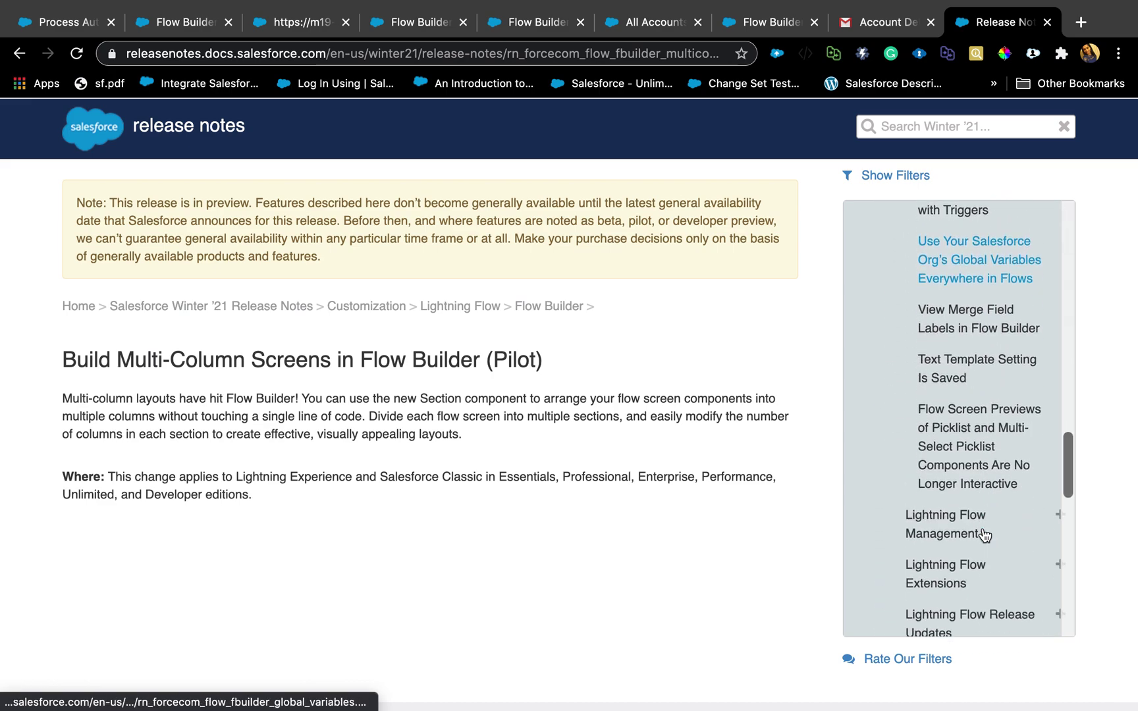
pyautogui.scroll(-1, 985, 535)
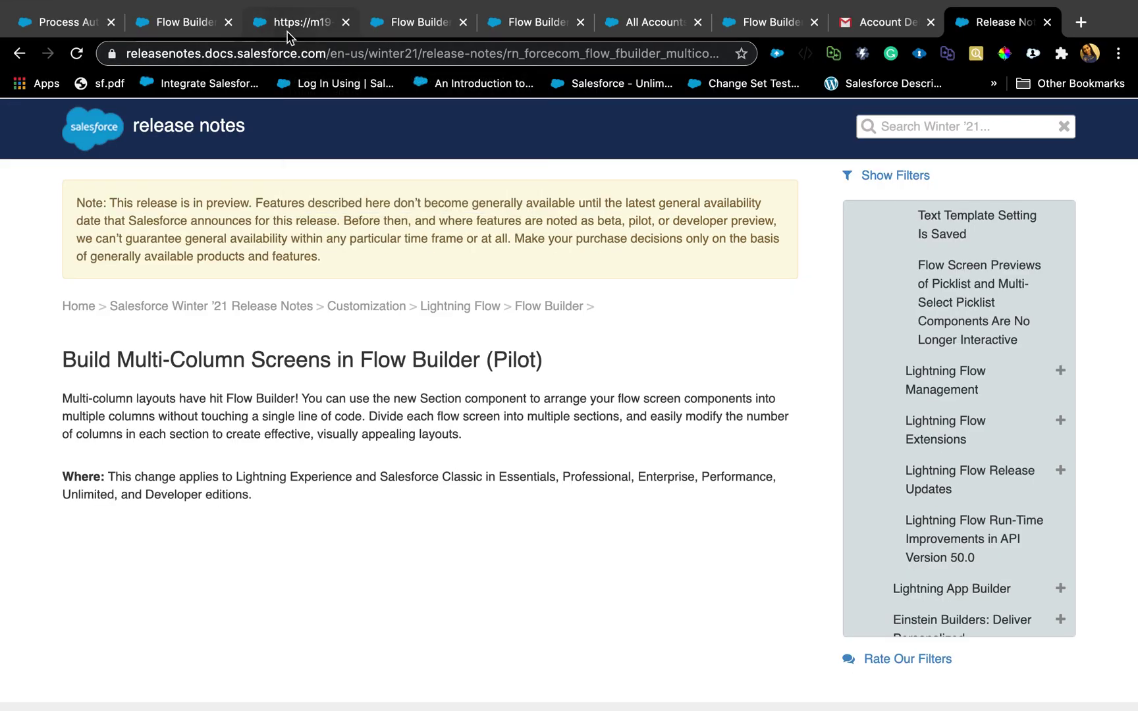
# Go back to the Debug the flow dialog with Run flow as another user still on.
pyautogui.click(288, 35)
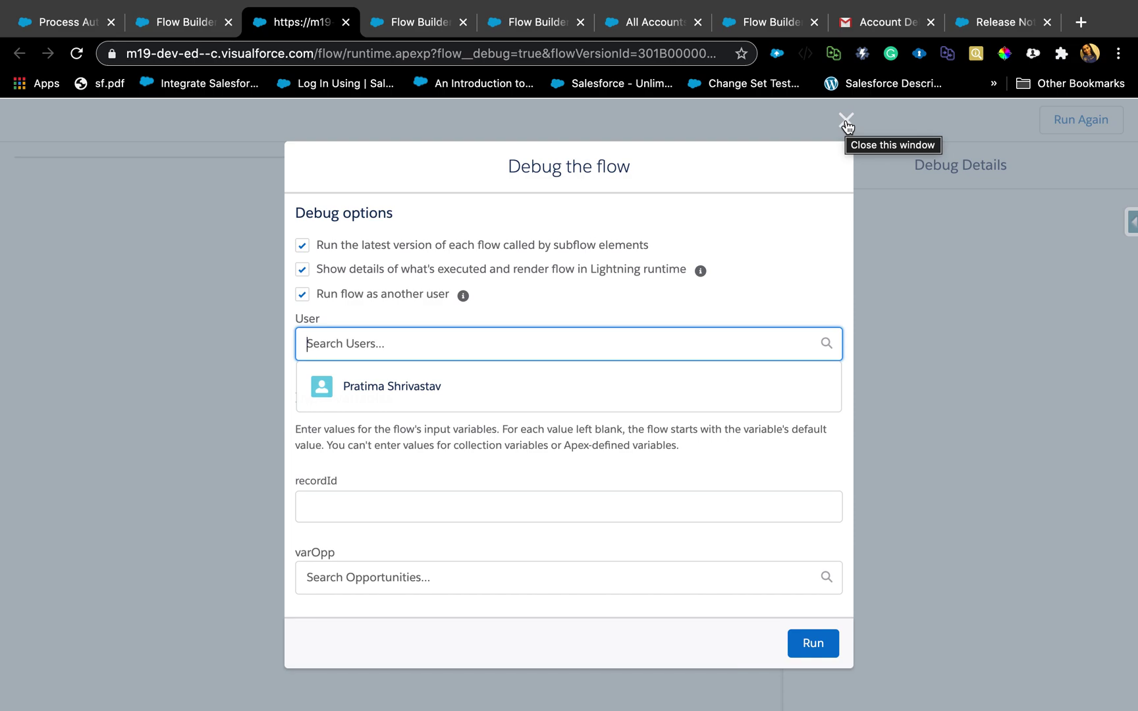
pyautogui.moveTo(969, 6)
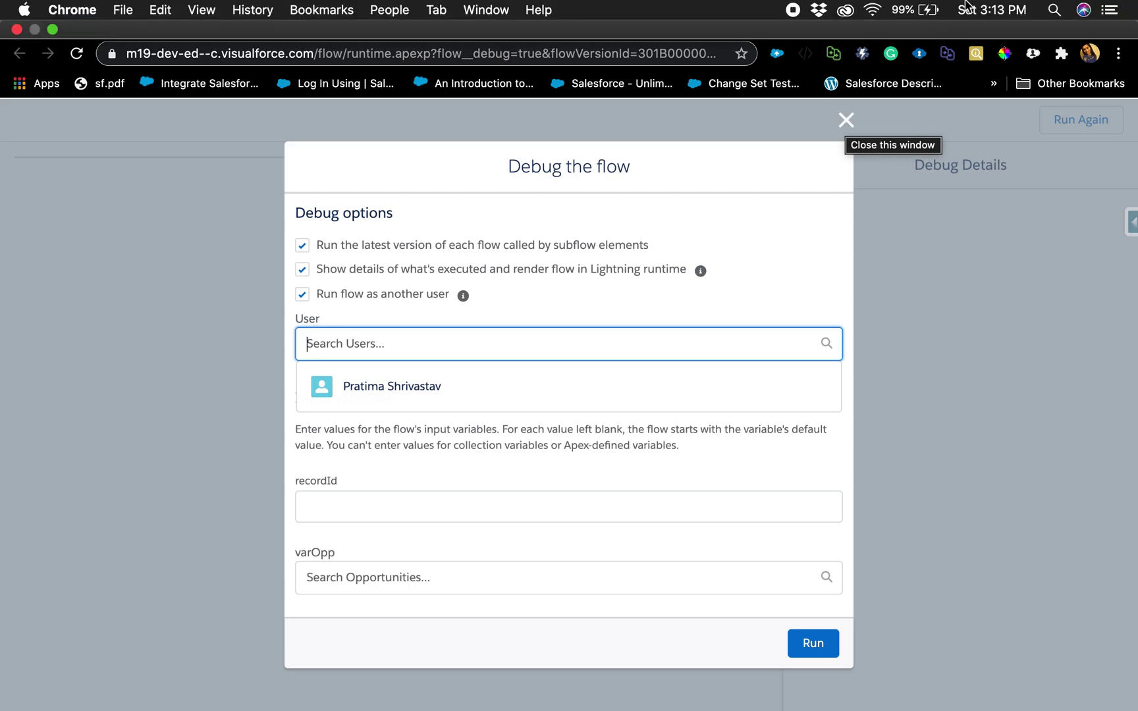